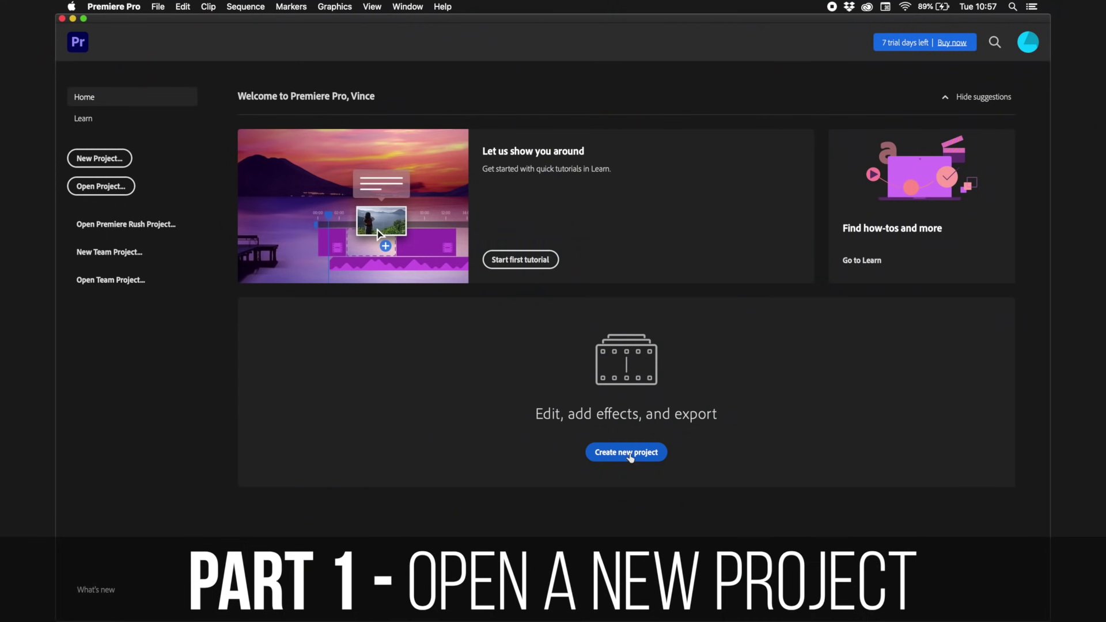
- Create a new project named "Youtube Video" with the default location and settings
click(630, 453)
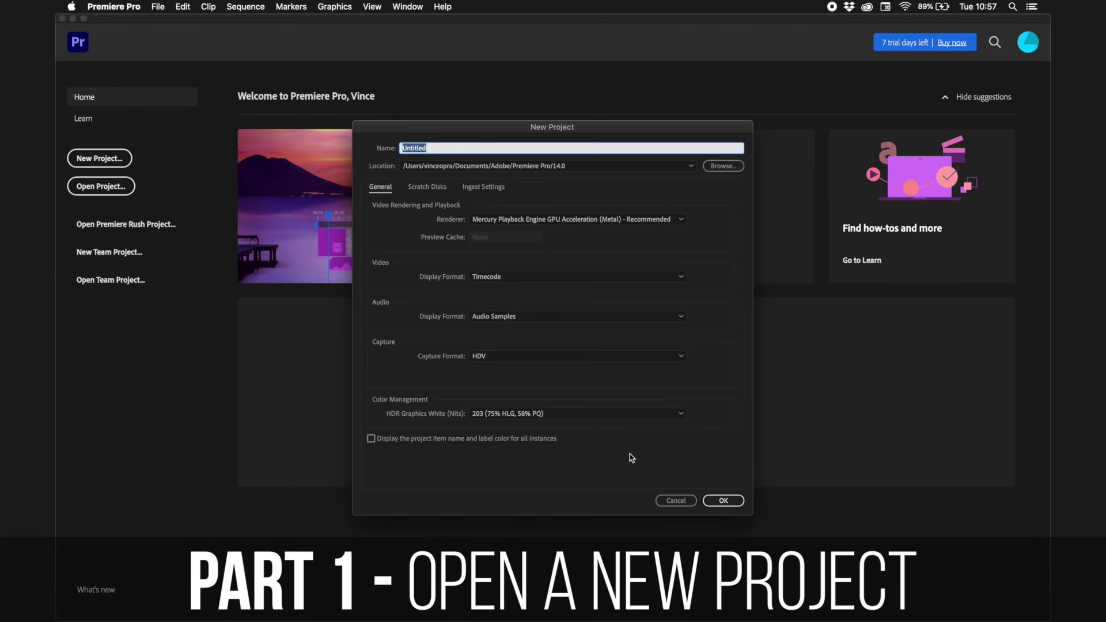
text(Youtube )
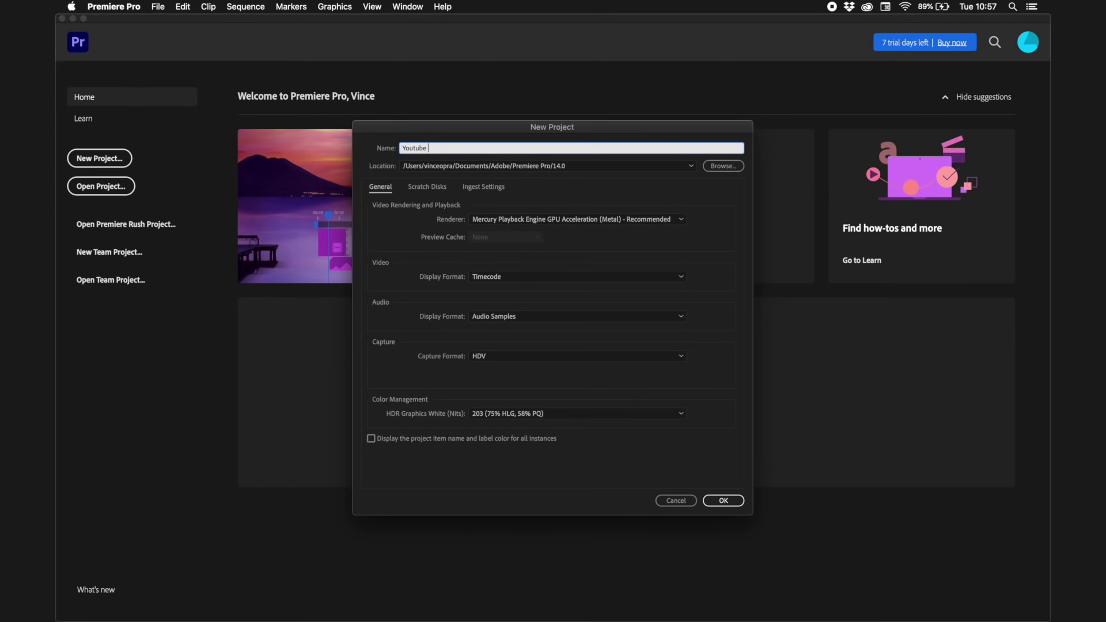
text(VIde)
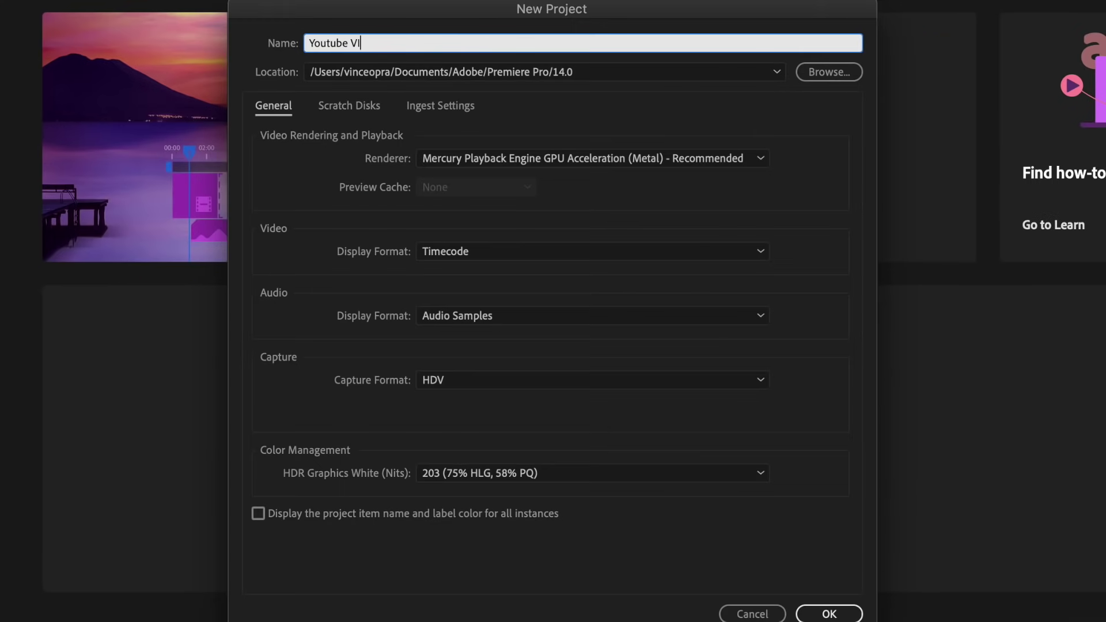
text(deo)
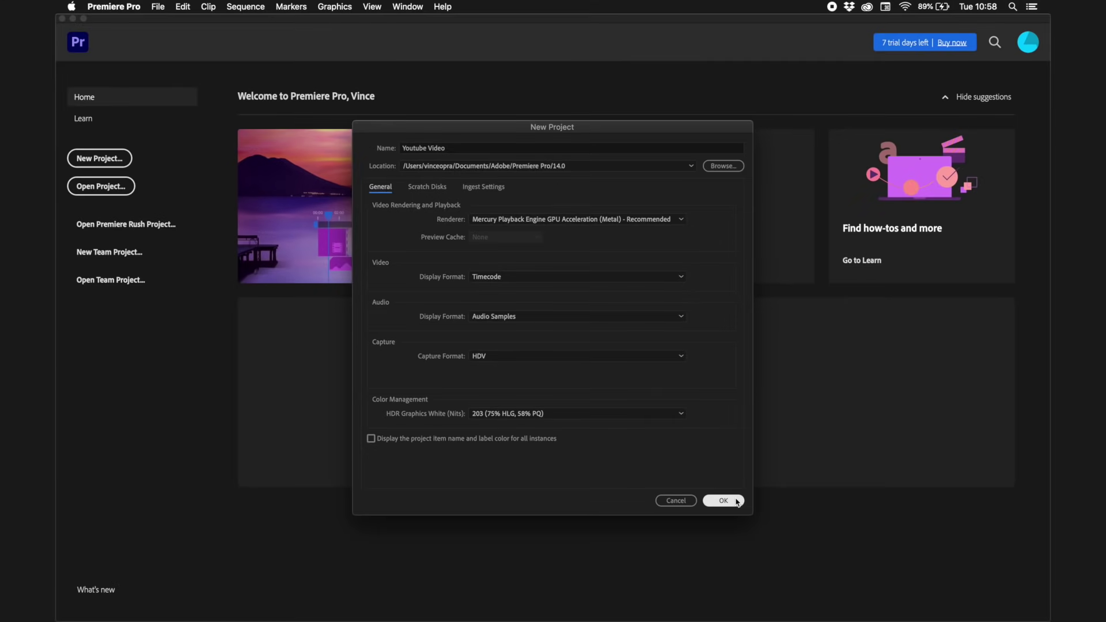
click(737, 503)
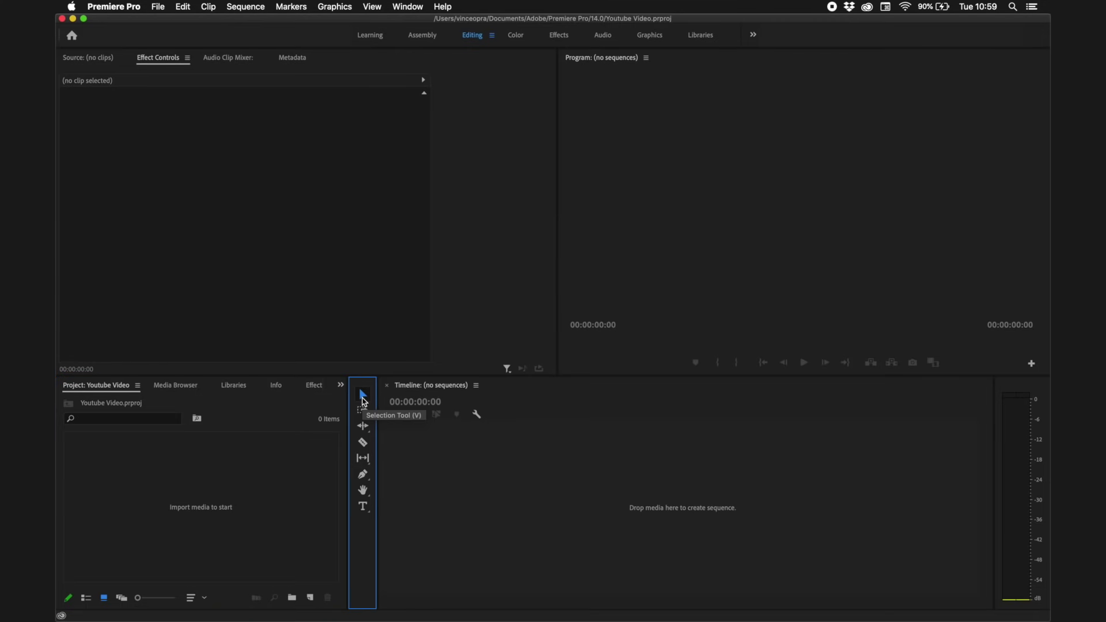
- Create a bin named "B-roll" in the project
click(649, 448)
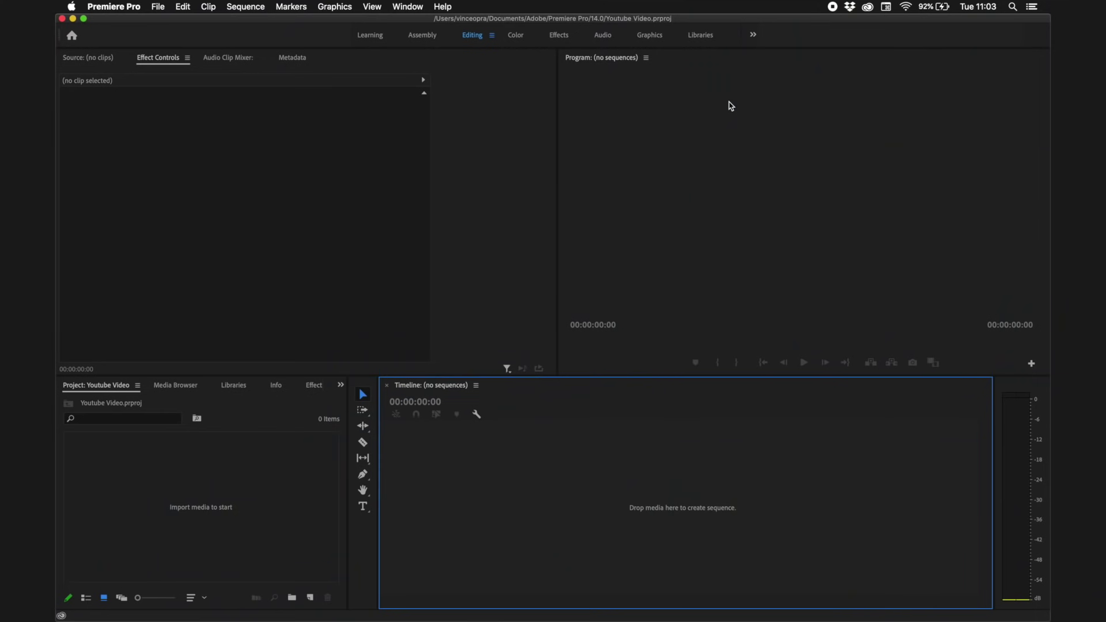
click(258, 492)
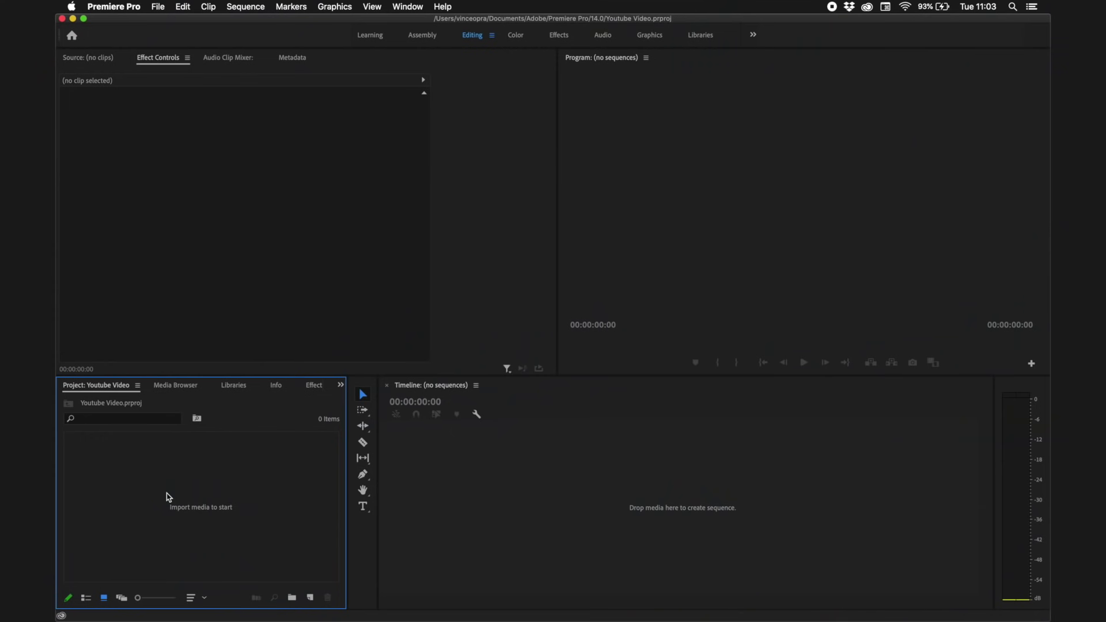
right_click(168, 497)
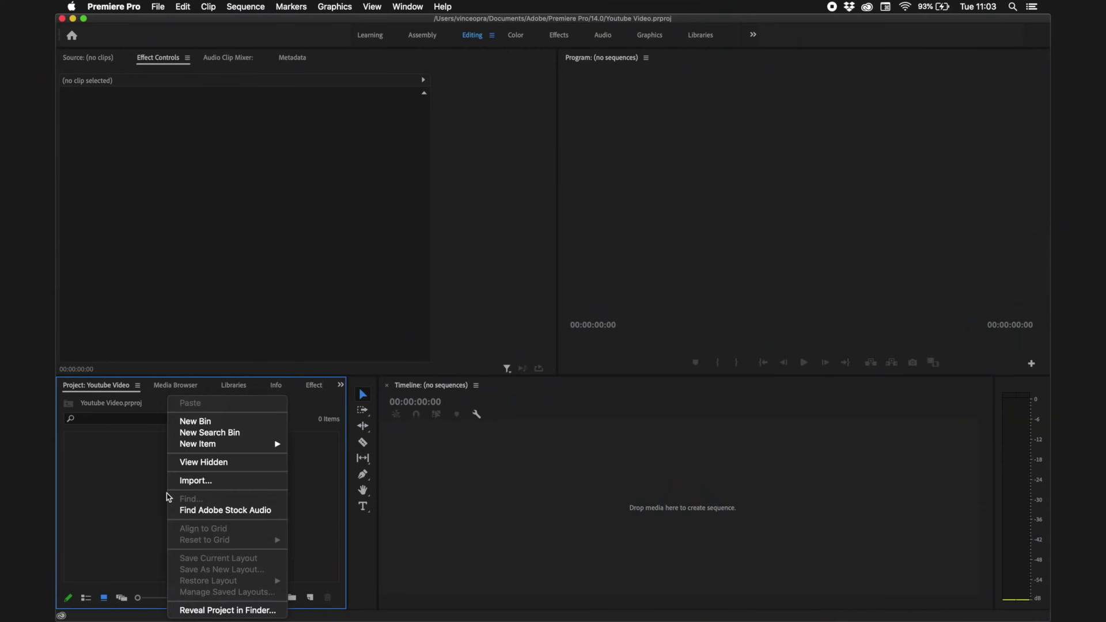
click(259, 422)
text(B)
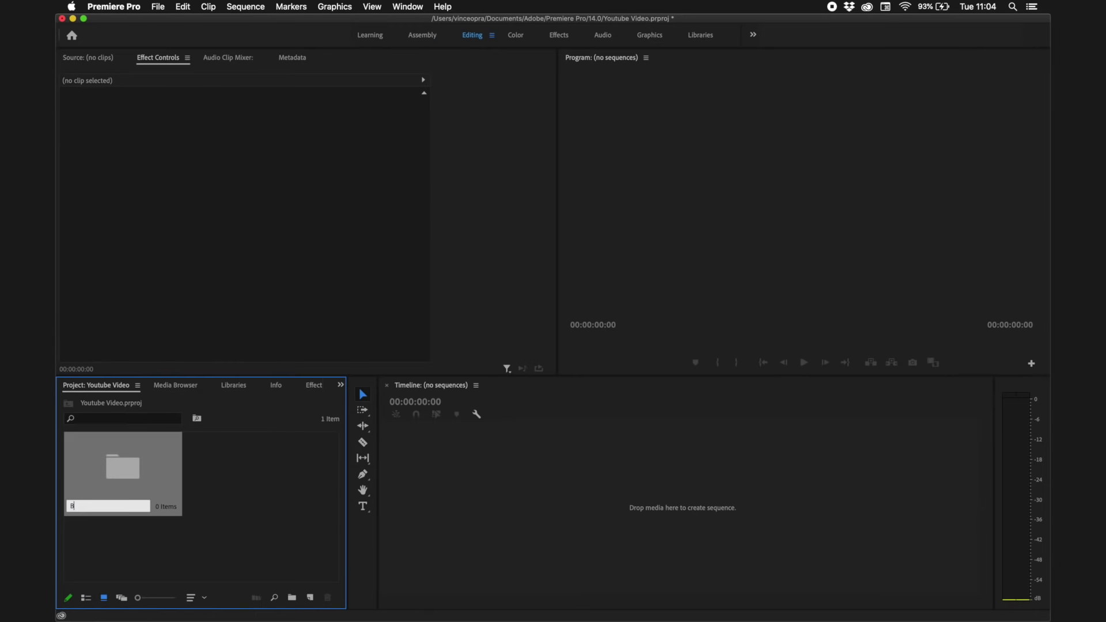
text(-roll)
- Add a second bin named "Music" at the project's top level
right_click(240, 444)
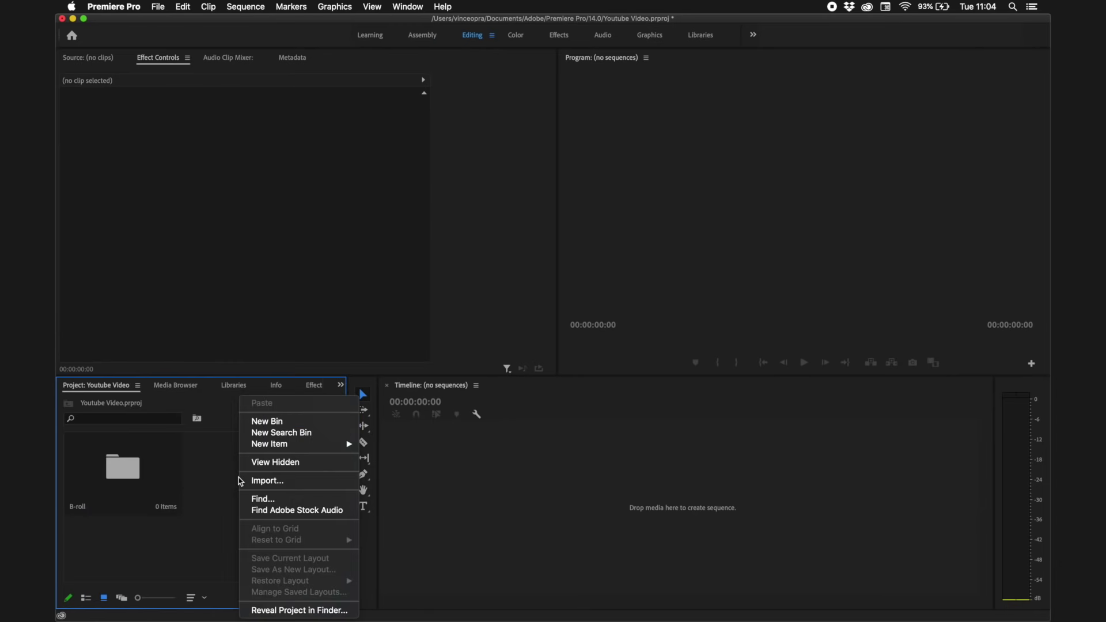
click(279, 424)
text(S)
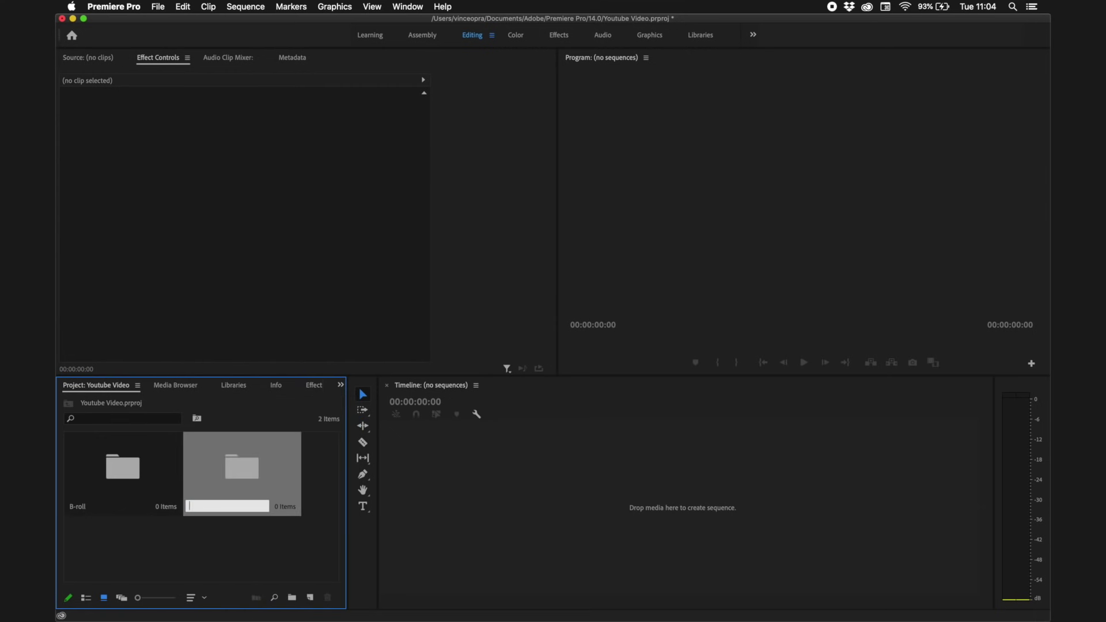
key(Return)
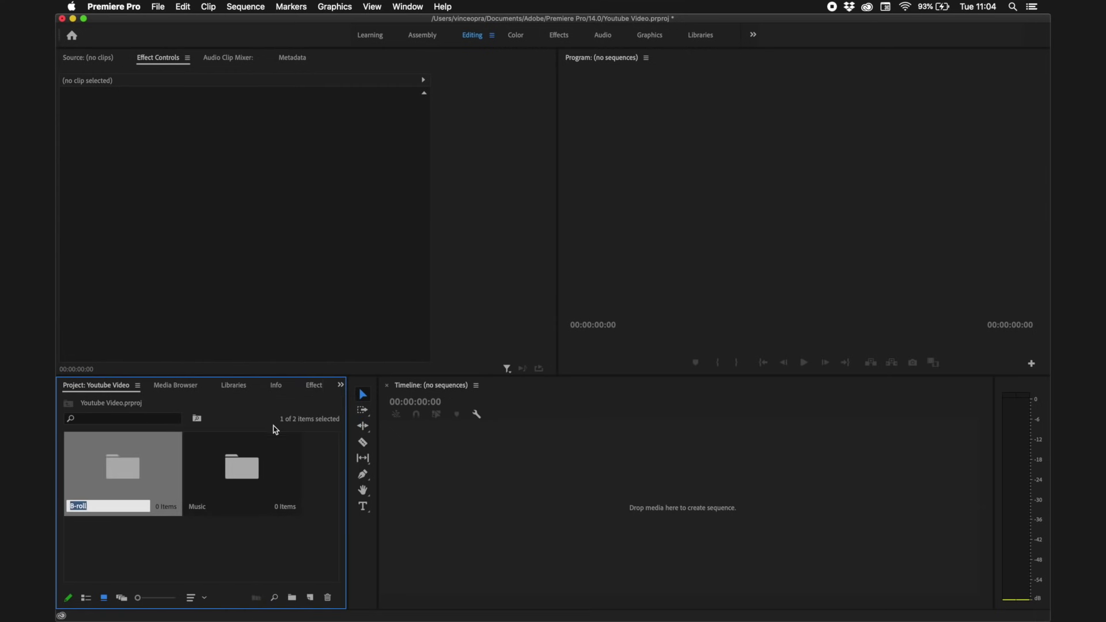
- Add a third bin named "Sound Effects" beside the B-roll and Music bins
right_click(224, 552)
click(280, 422)
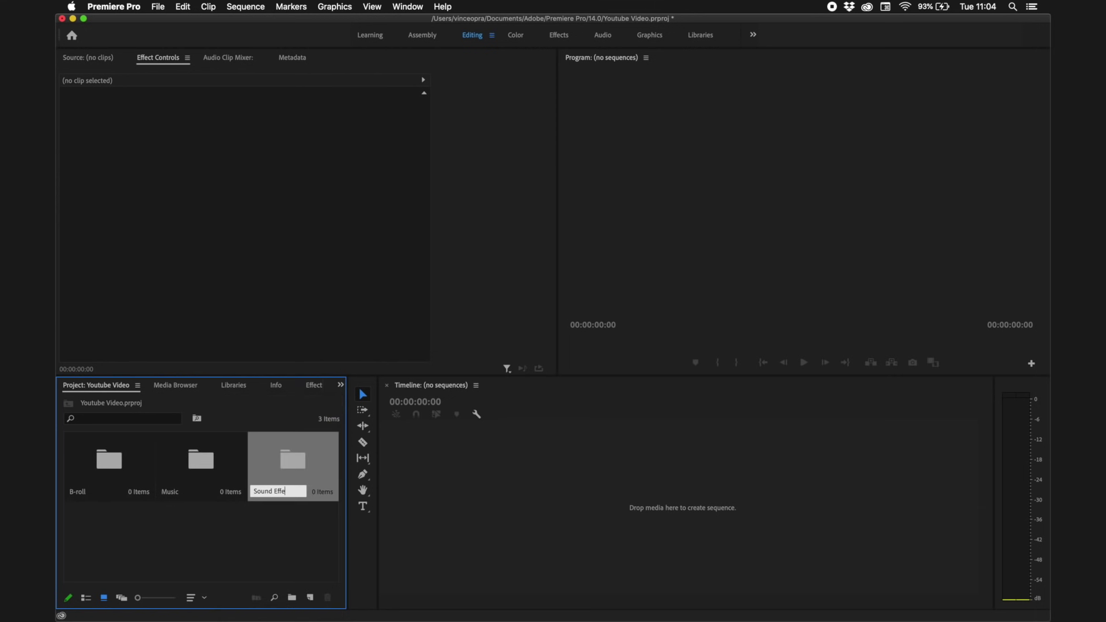
text(Sound Effects)
key(Tab)
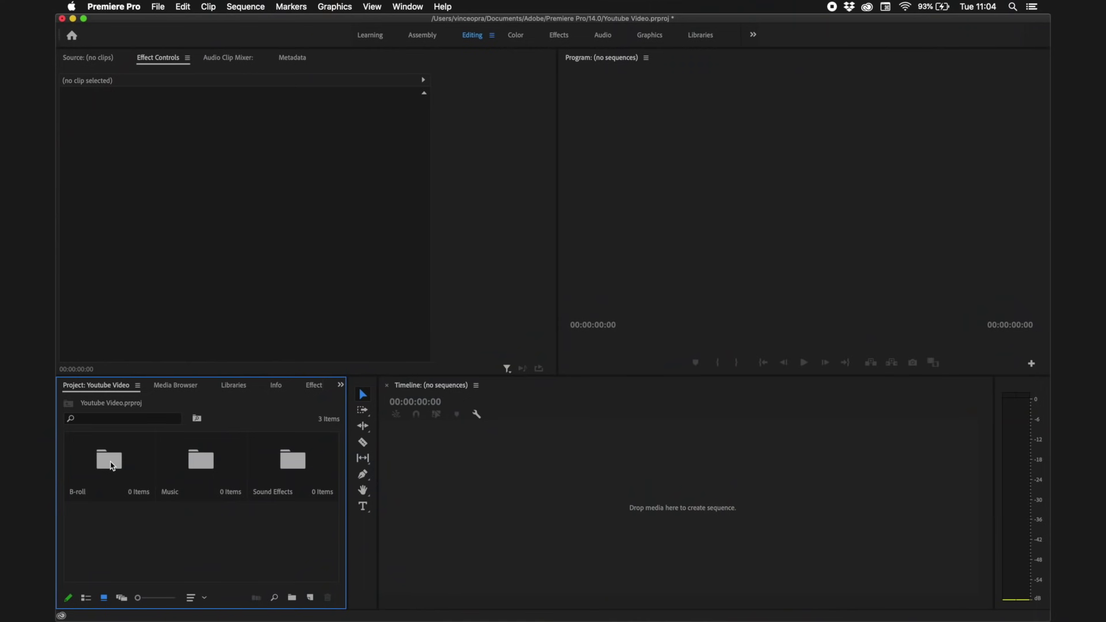
- Import the MP4 clips from the Tutorial Video folder in Finder into the B-roll bin
double_click(111, 464)
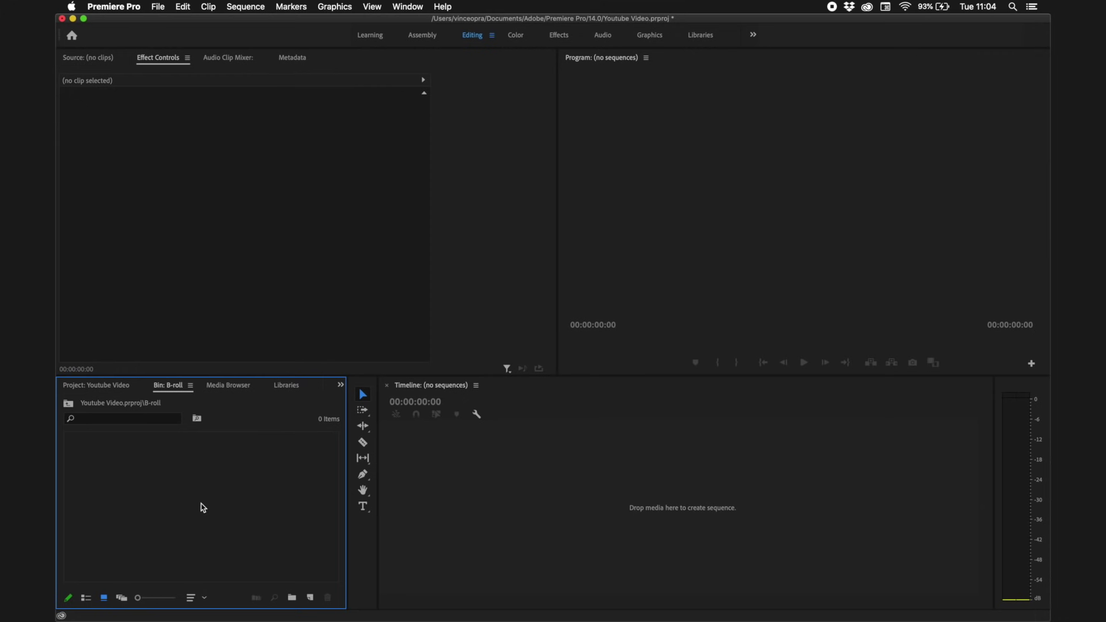
mouse_move(61, 180)
right_click(67, 227)
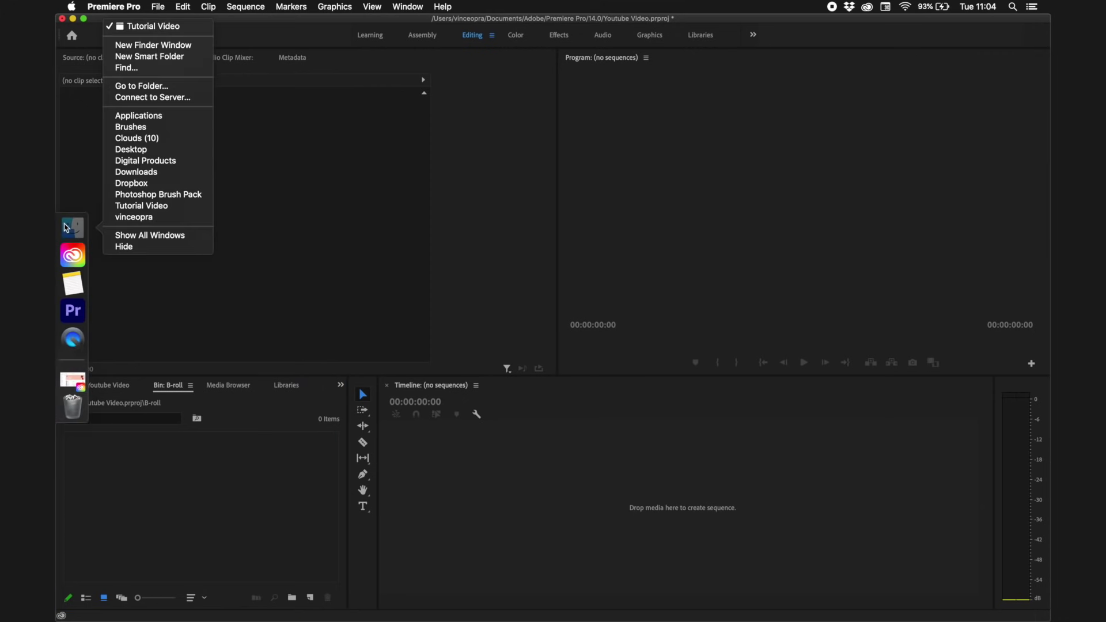
click(187, 34)
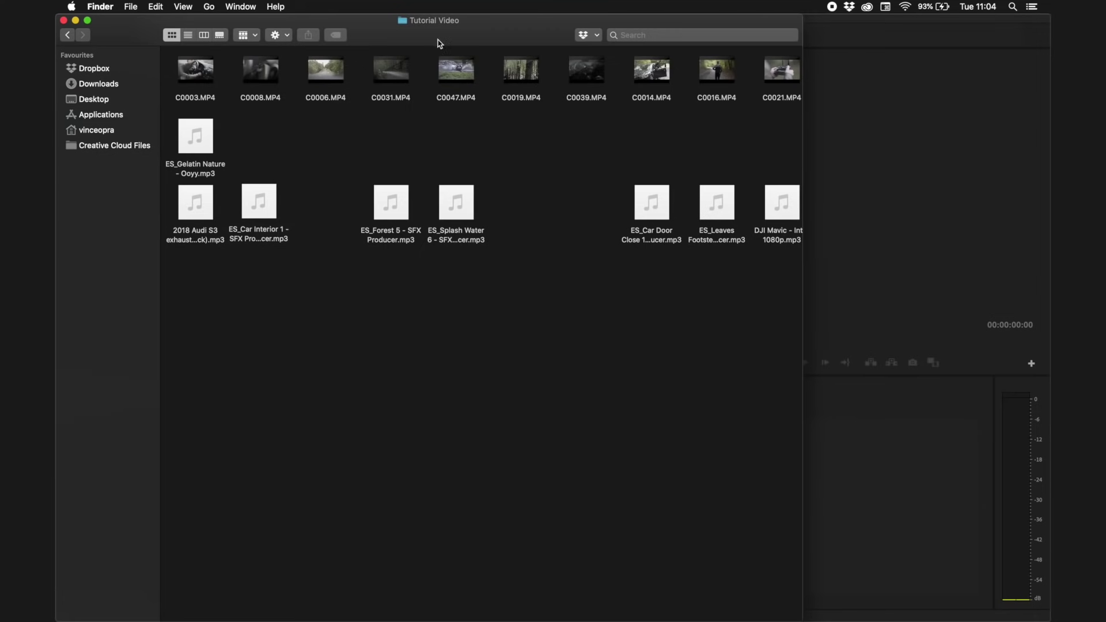
drag(439, 40, 748, 41)
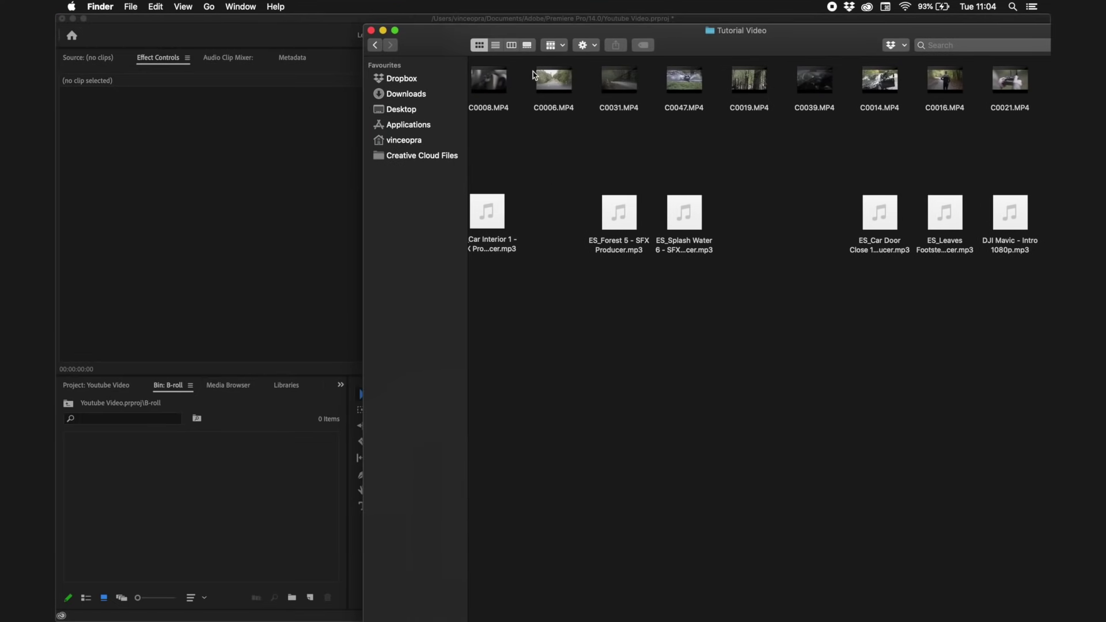
drag(481, 86, 195, 496)
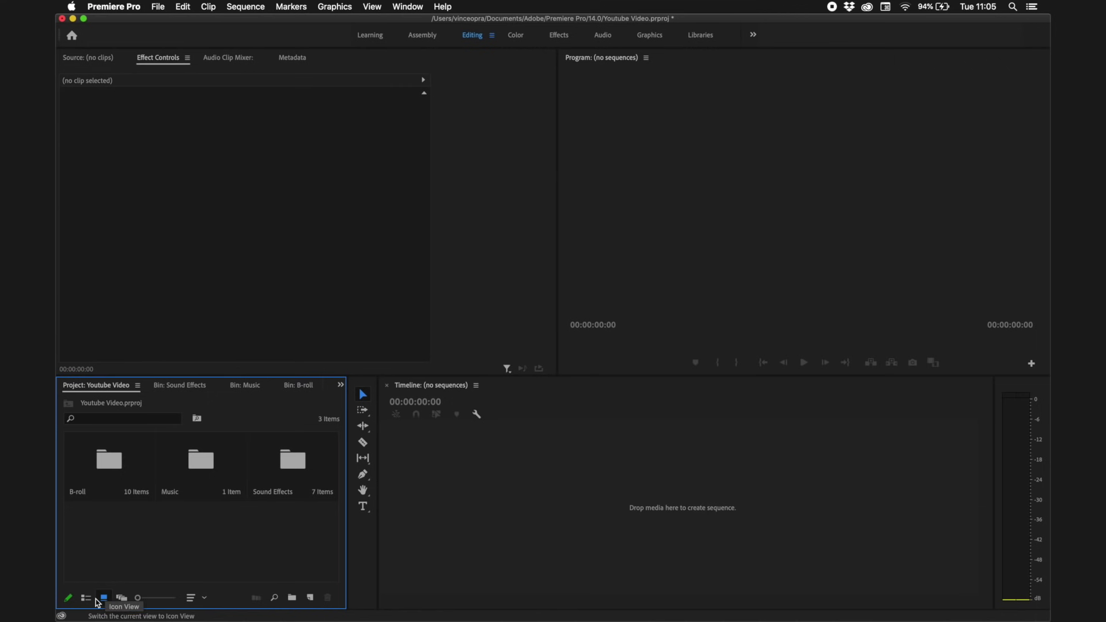
- Compare the project's icon and list views, leaving the bins displayed as a list
click(85, 599)
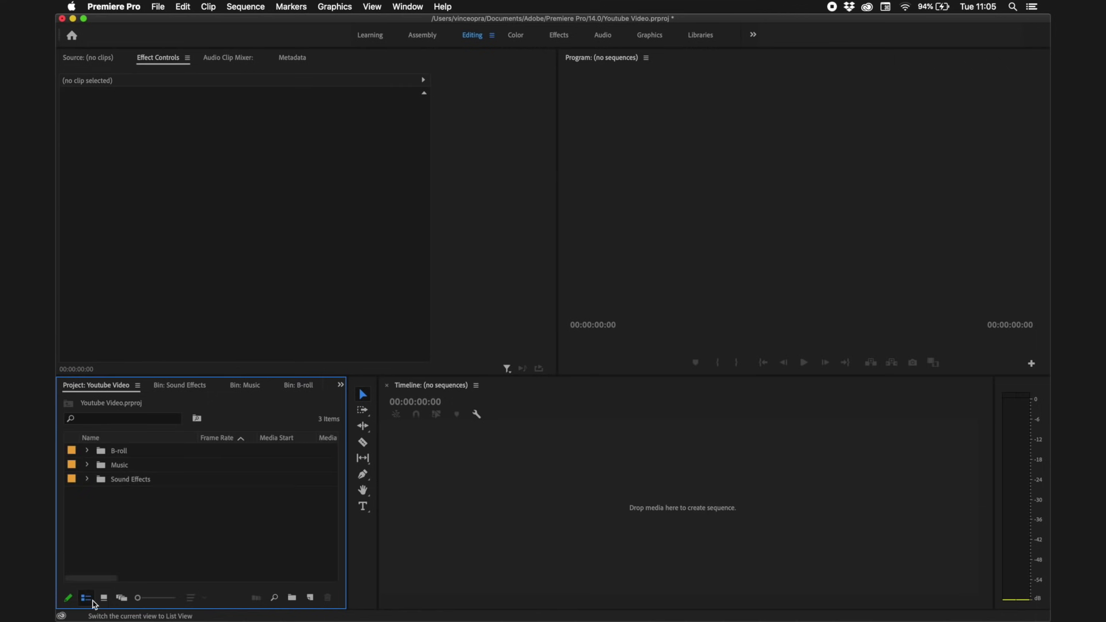
click(103, 597)
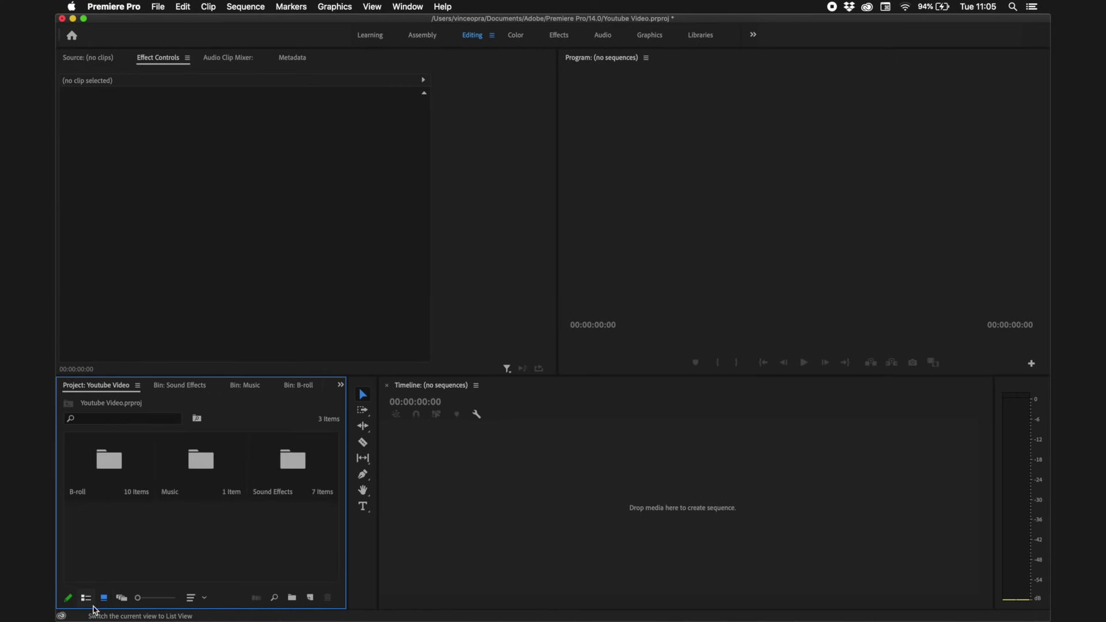
click(85, 598)
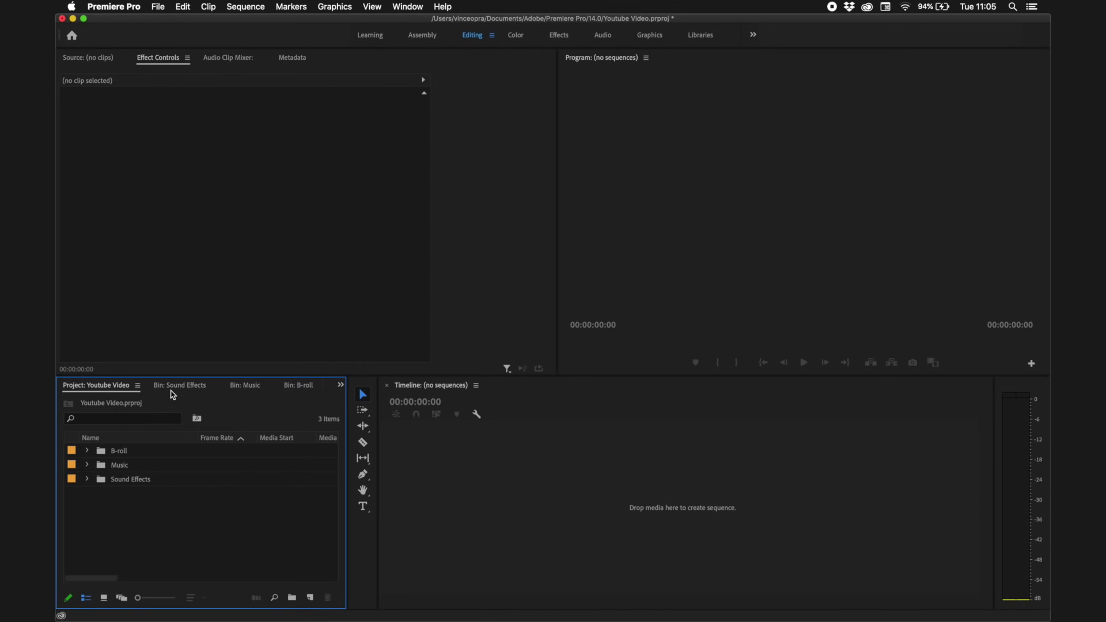
- Examine the contents of the B-roll and Music bins, collapsing each one again
click(87, 453)
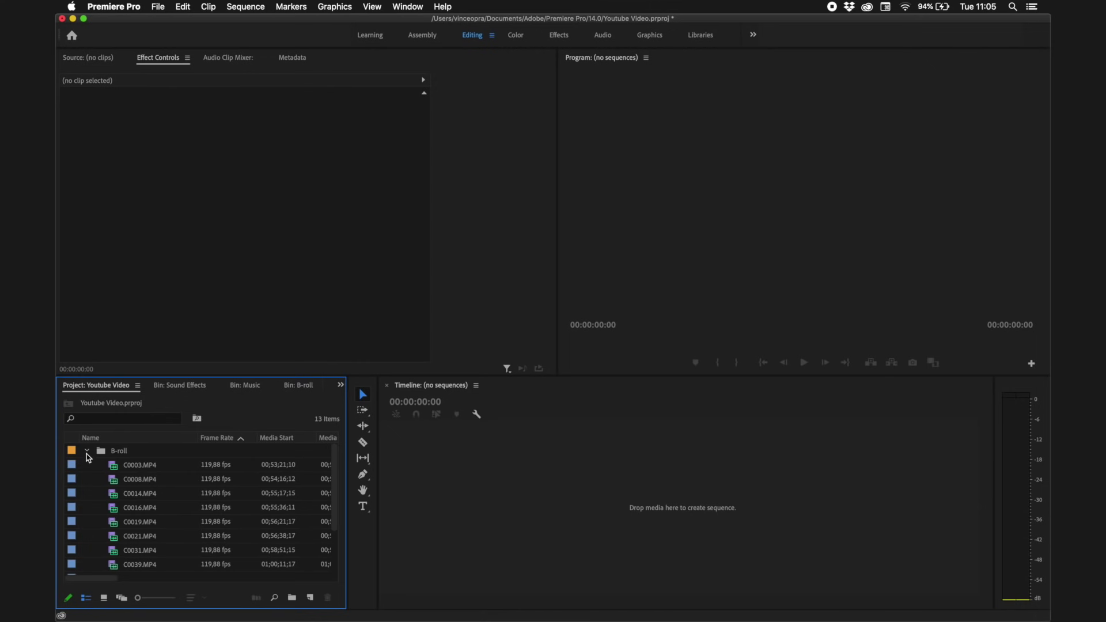
scroll(98, 484, down, 3)
scroll(109, 502, up, 3)
click(87, 451)
click(87, 465)
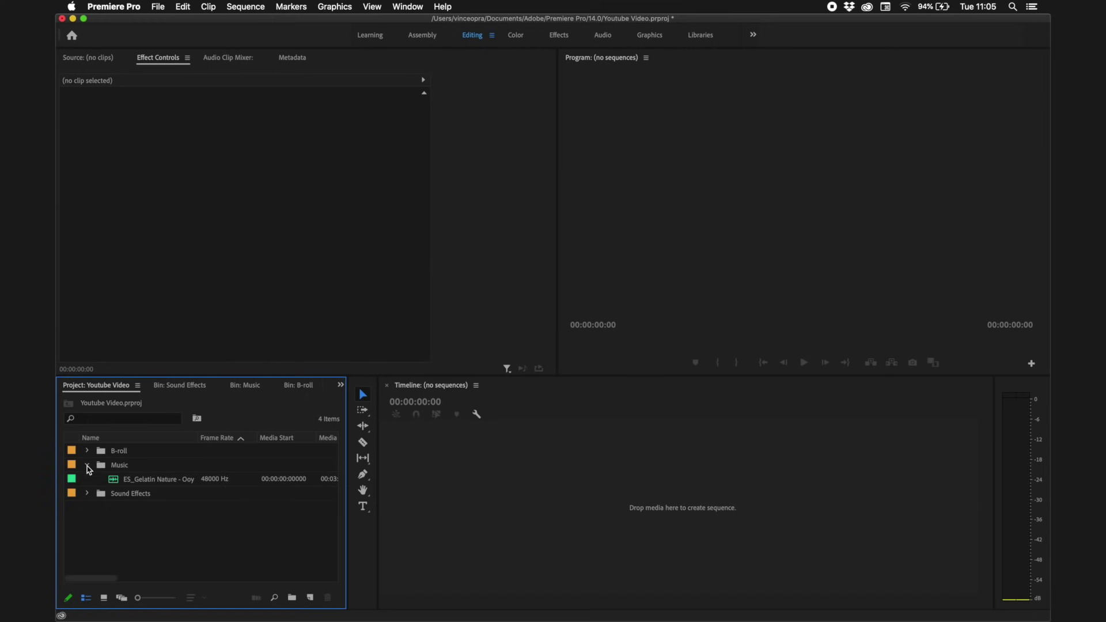
click(88, 466)
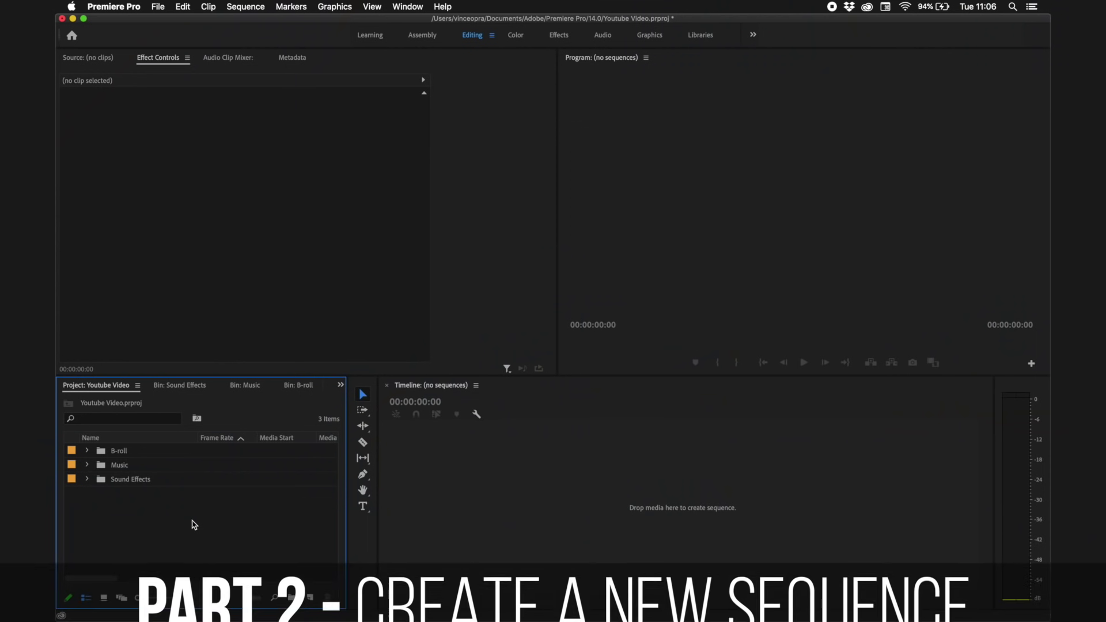
- Start a new sequence with the Custom editing mode and a timebase of 23,976 frames/second
right_click(192, 523)
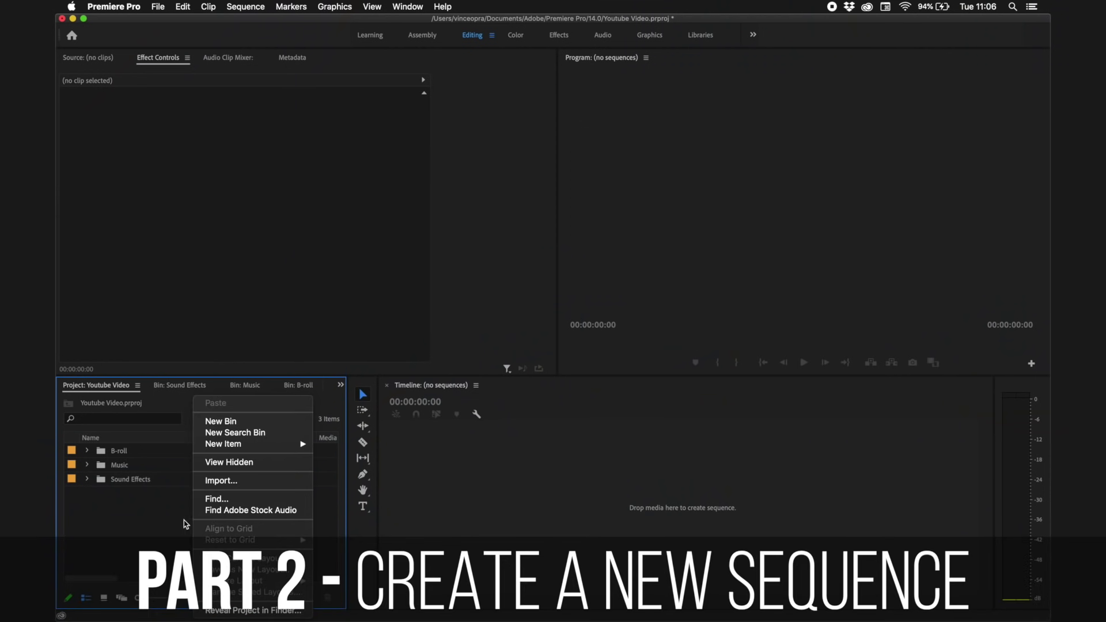
click(144, 516)
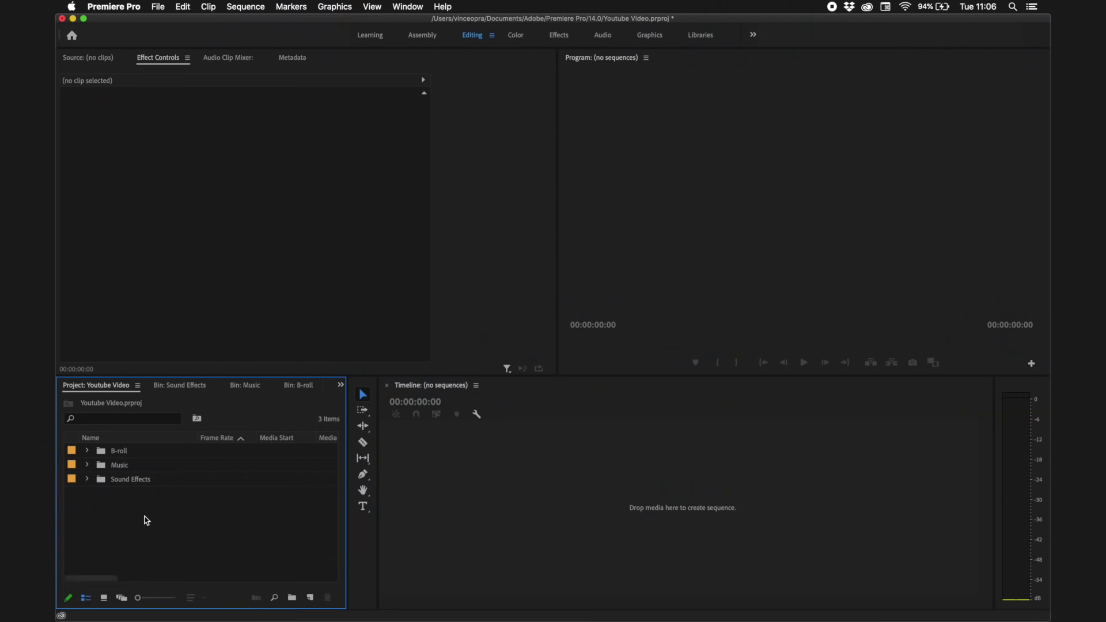
right_click(147, 521)
mouse_move(237, 446)
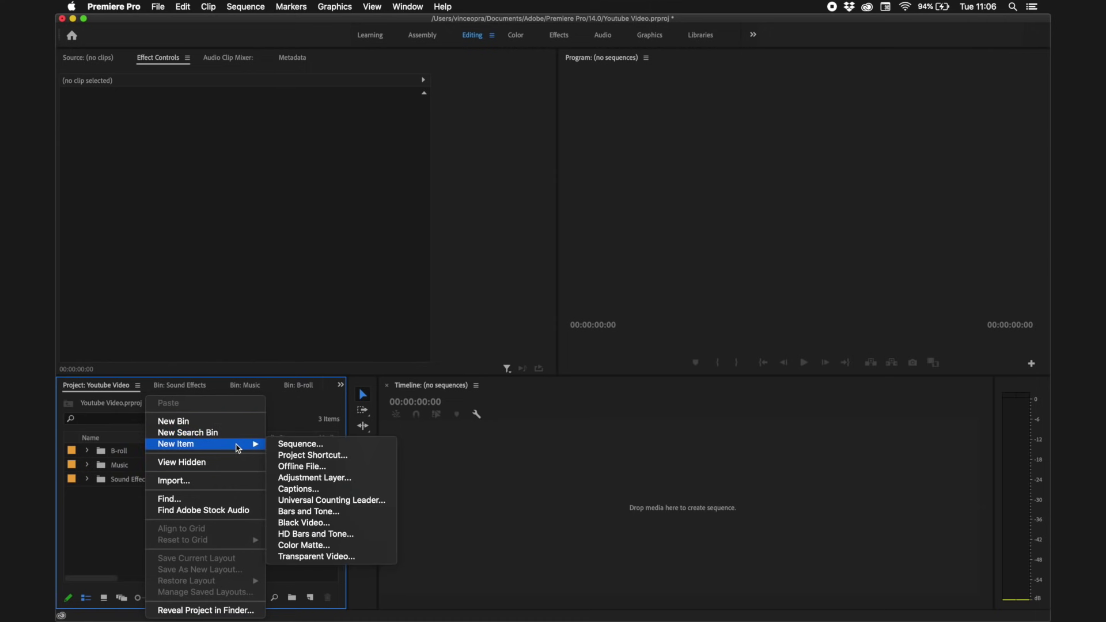
click(300, 444)
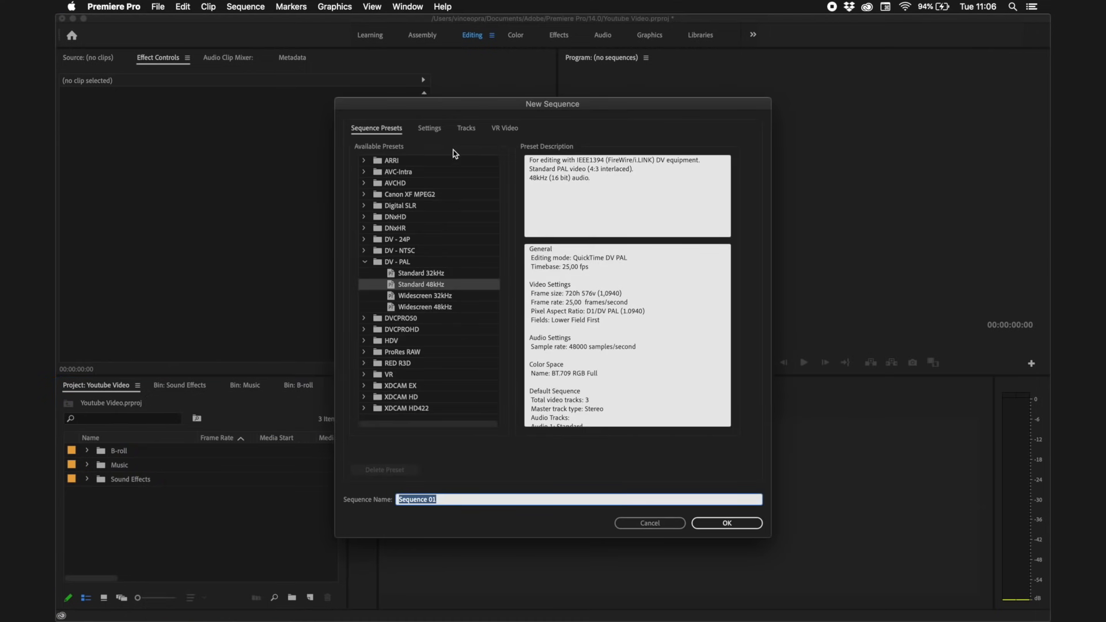
click(429, 129)
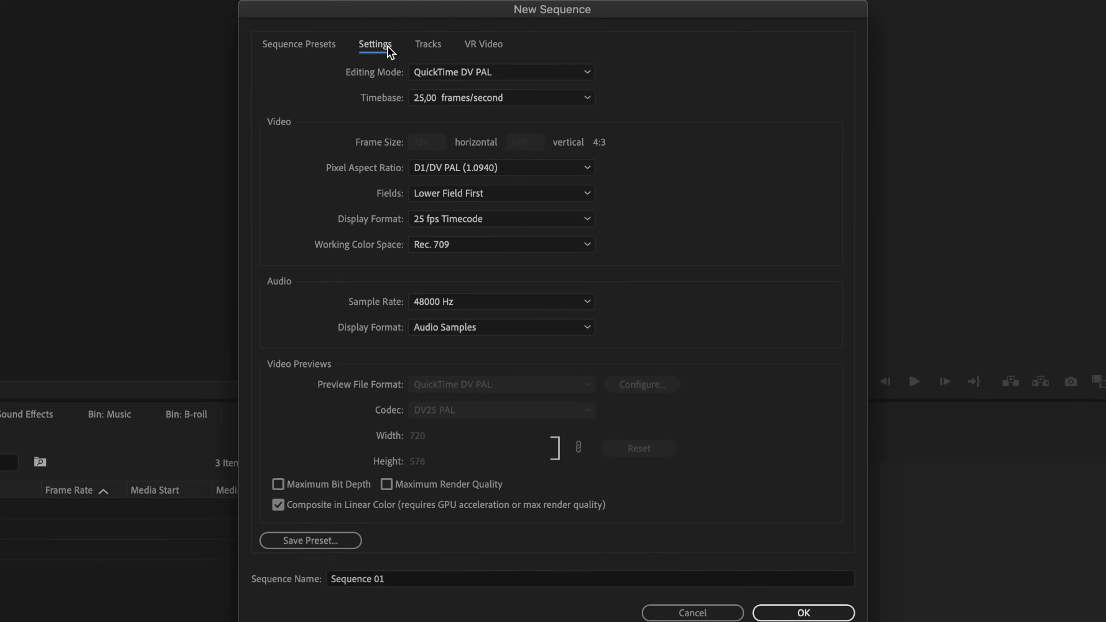
click(455, 75)
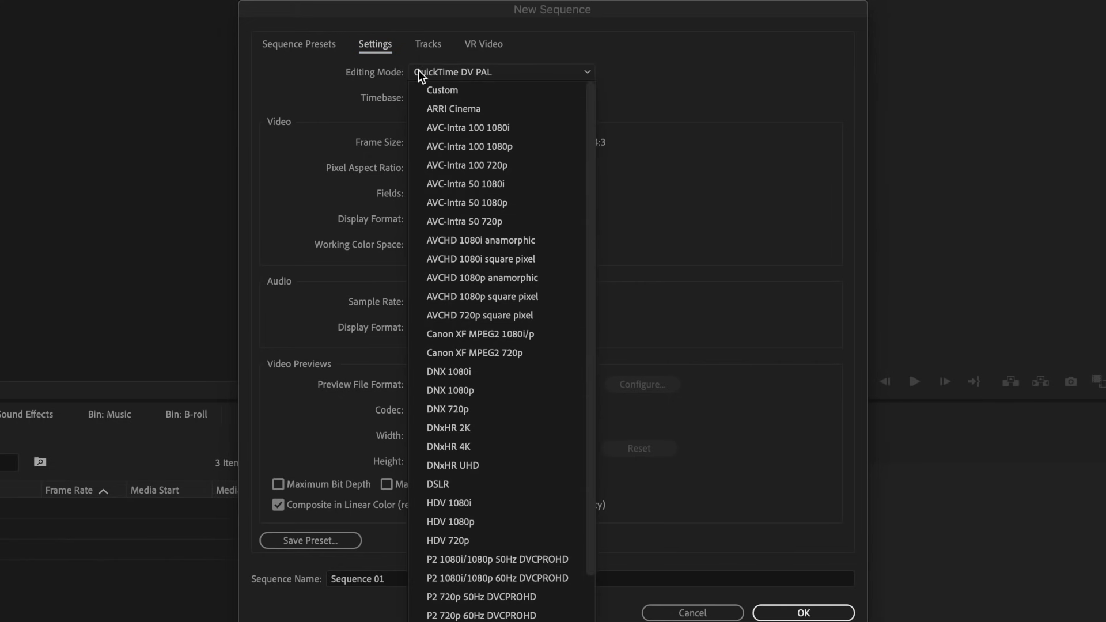
click(477, 90)
click(472, 97)
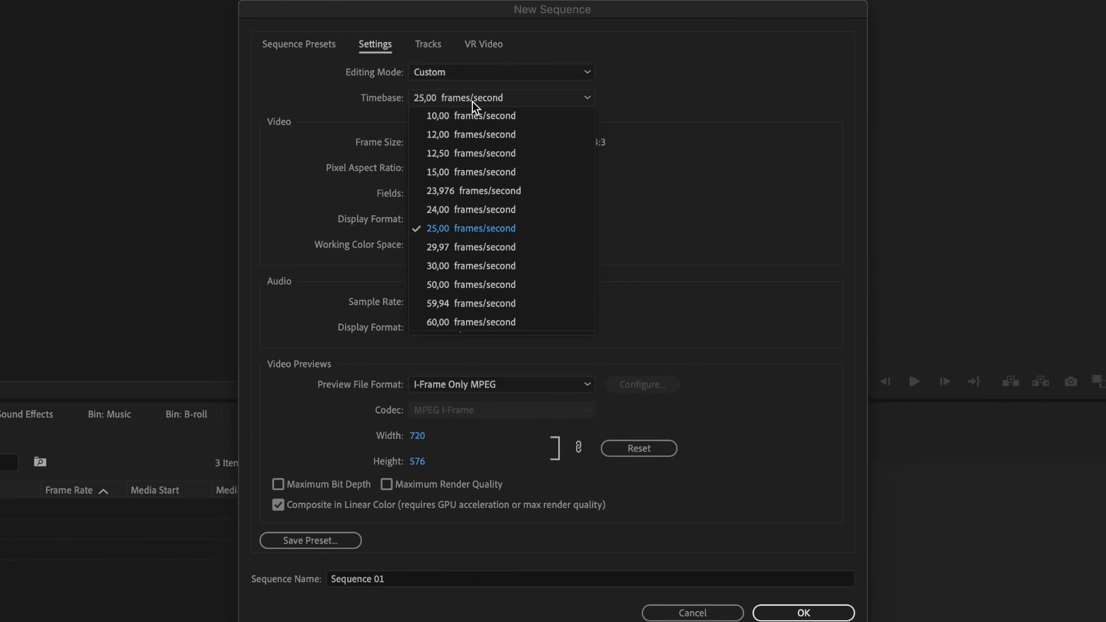
click(487, 196)
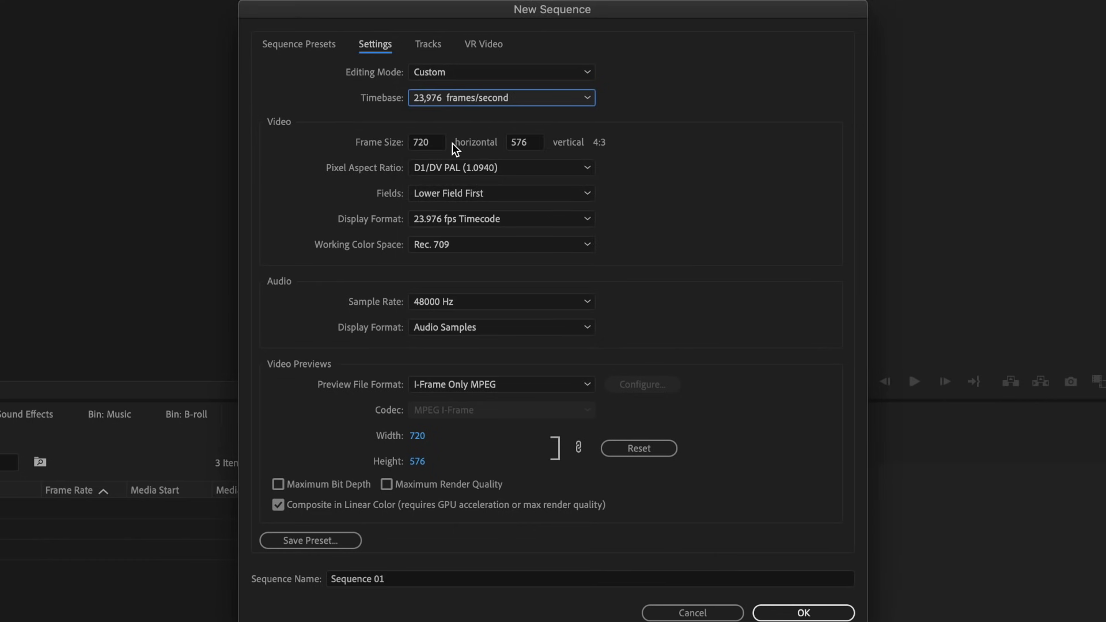
- Set the new sequence's frame size to 1920 horizontal by 1080 vertical
click(430, 143)
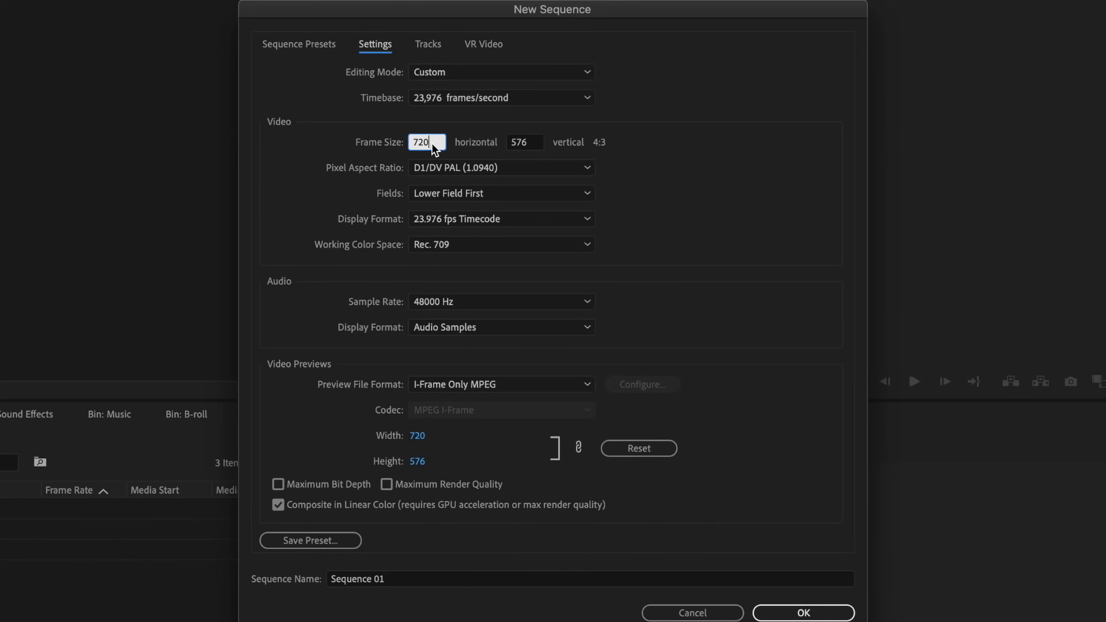
drag(432, 144, 390, 139)
text(1920)
key(Tab)
text(57)
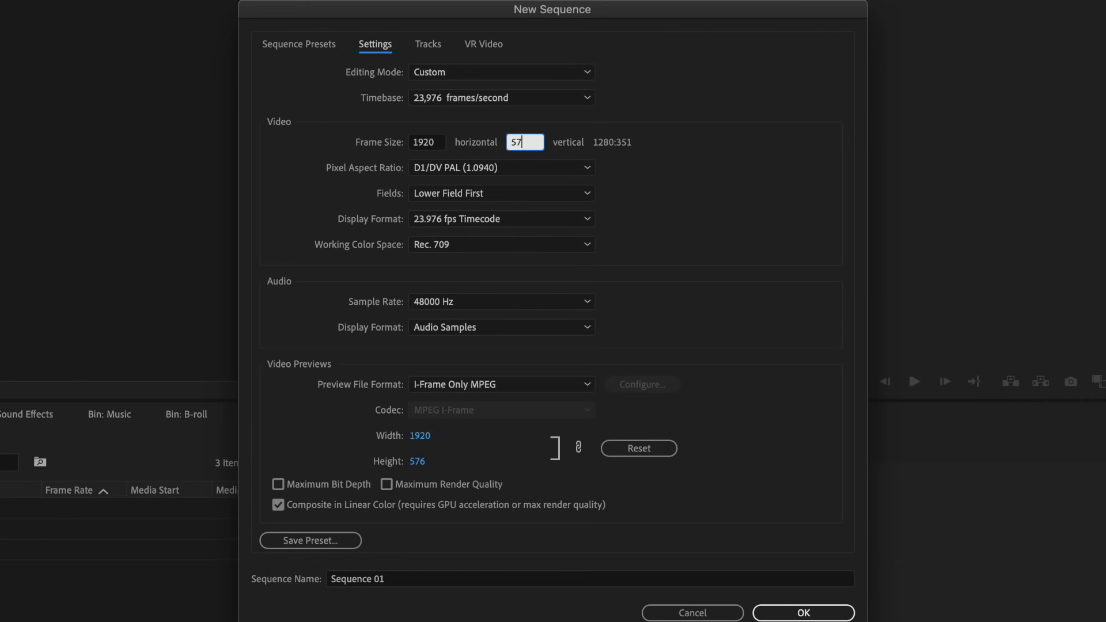
text(80)
click(708, 161)
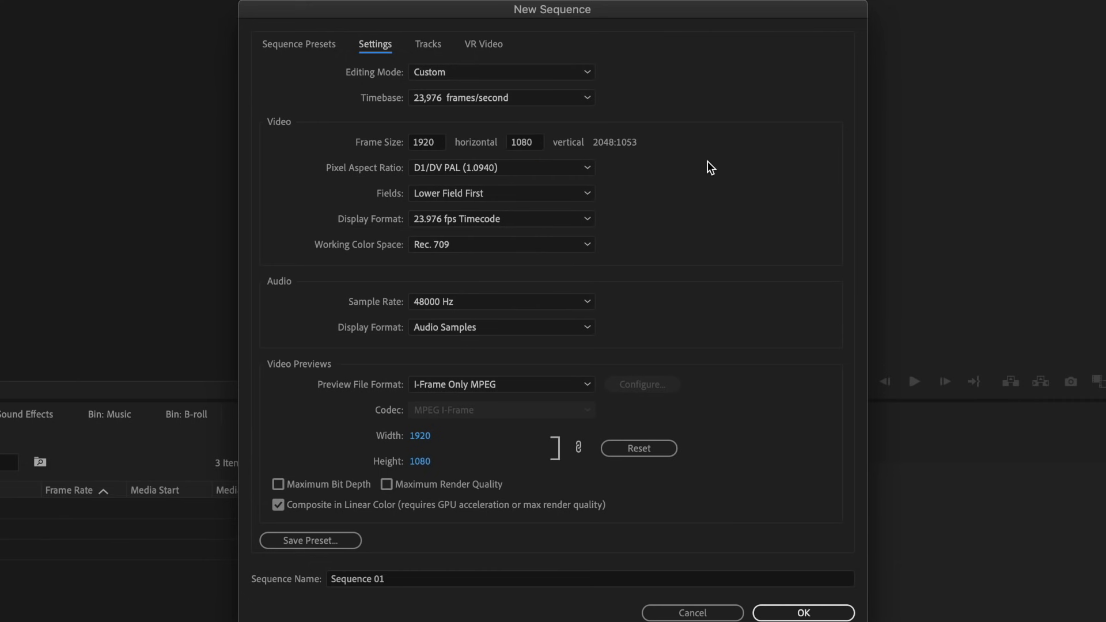
- Set the pixel aspect ratio to Square Pixels (1.0) and create the sequence as Sequence 01
click(566, 174)
click(568, 171)
click(572, 169)
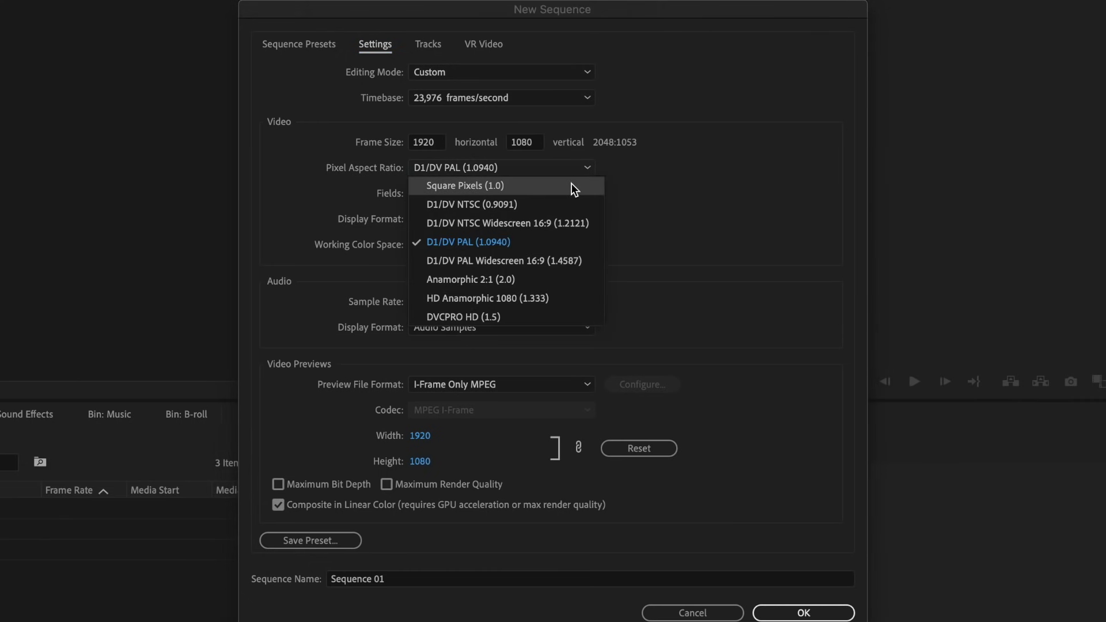
click(571, 184)
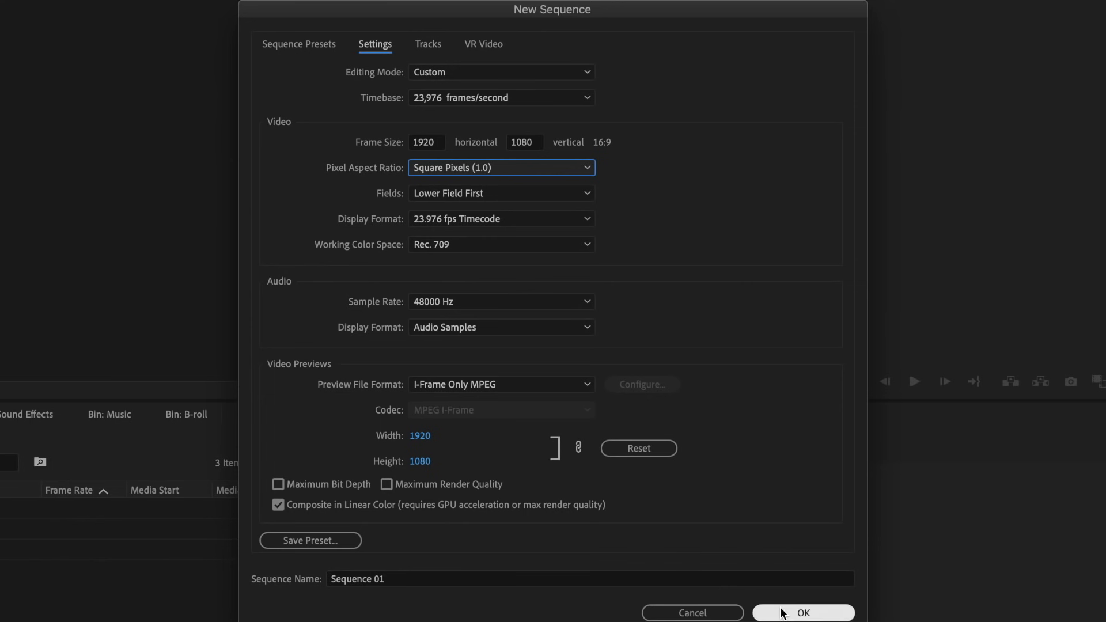
click(809, 612)
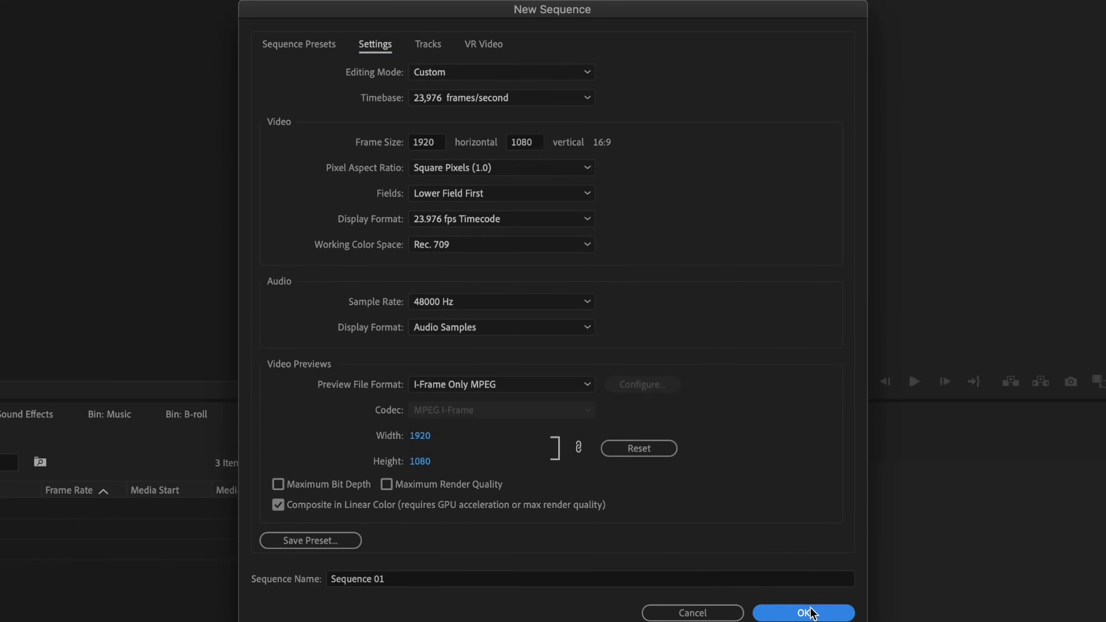
- Mark an In point at 00;53;26;04 and an Out point at 00;53;29;04 on the C0003.MP4 source clip
drag(593, 459, 517, 457)
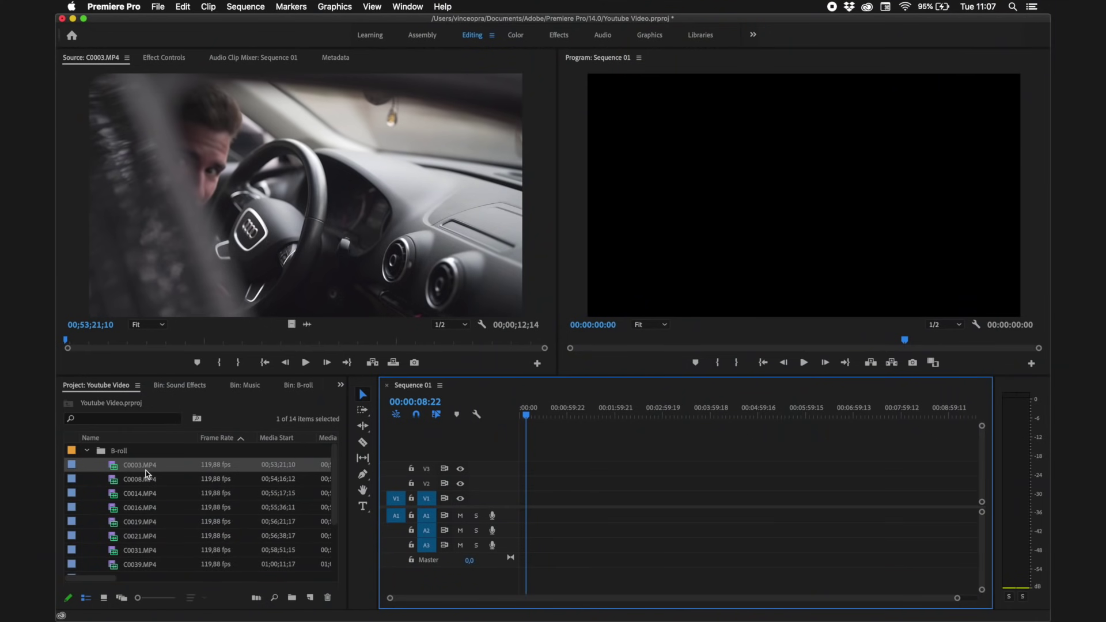
drag(94, 347, 299, 332)
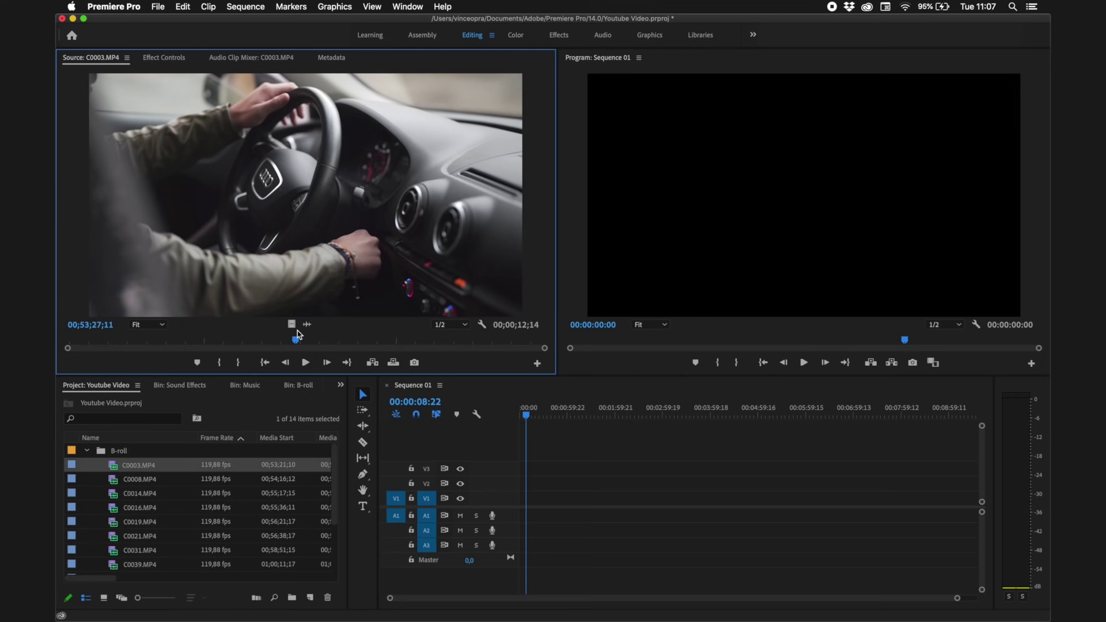
drag(296, 344, 251, 358)
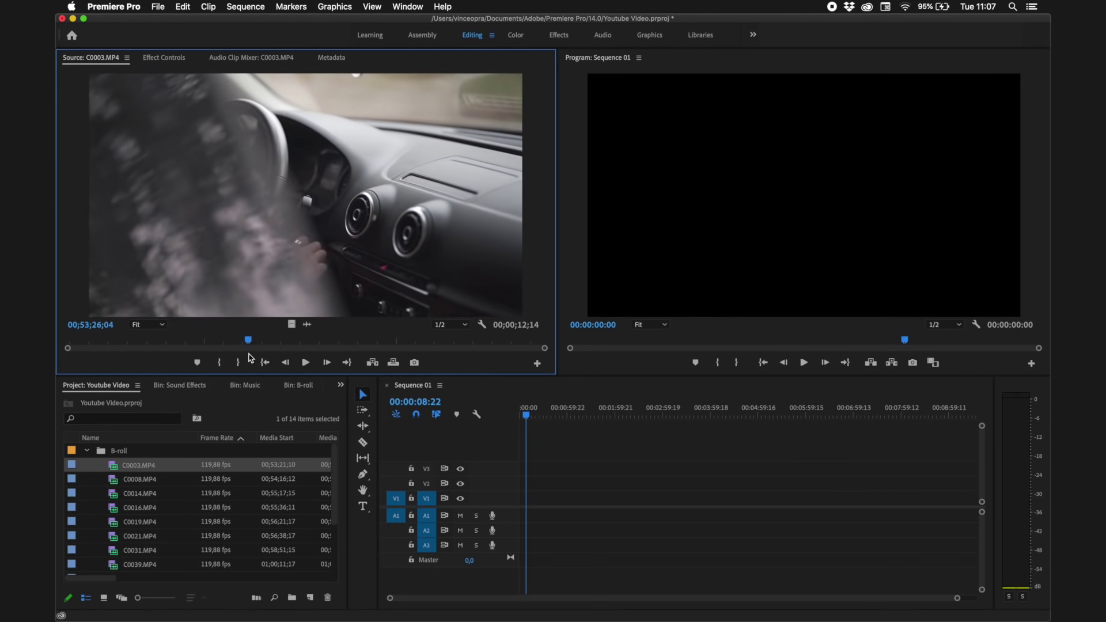
key(i)
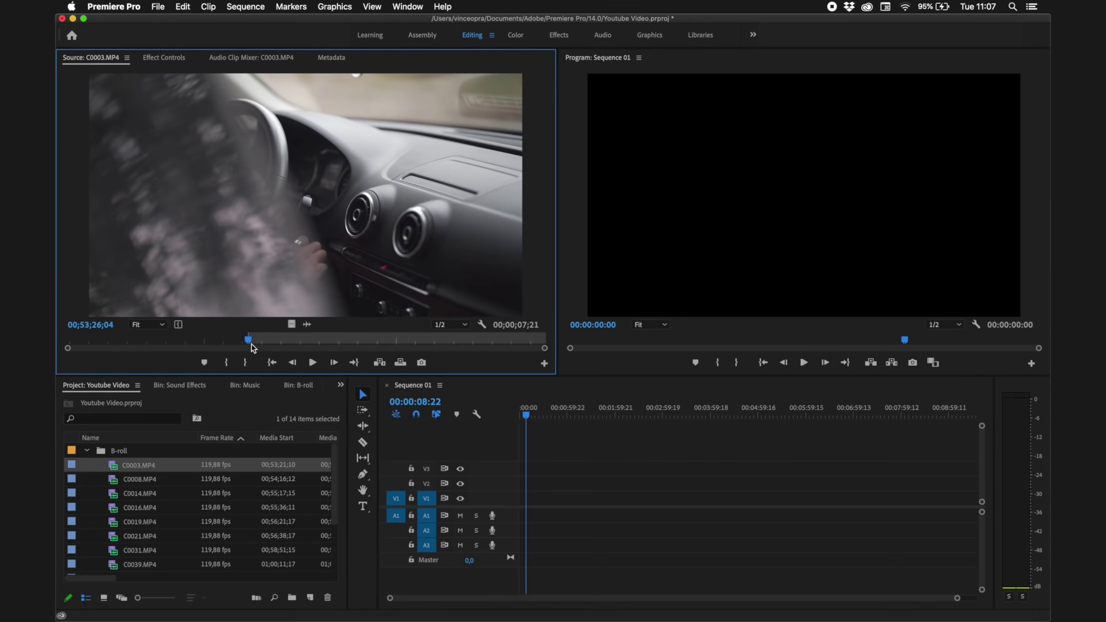
drag(249, 344, 364, 345)
key(o)
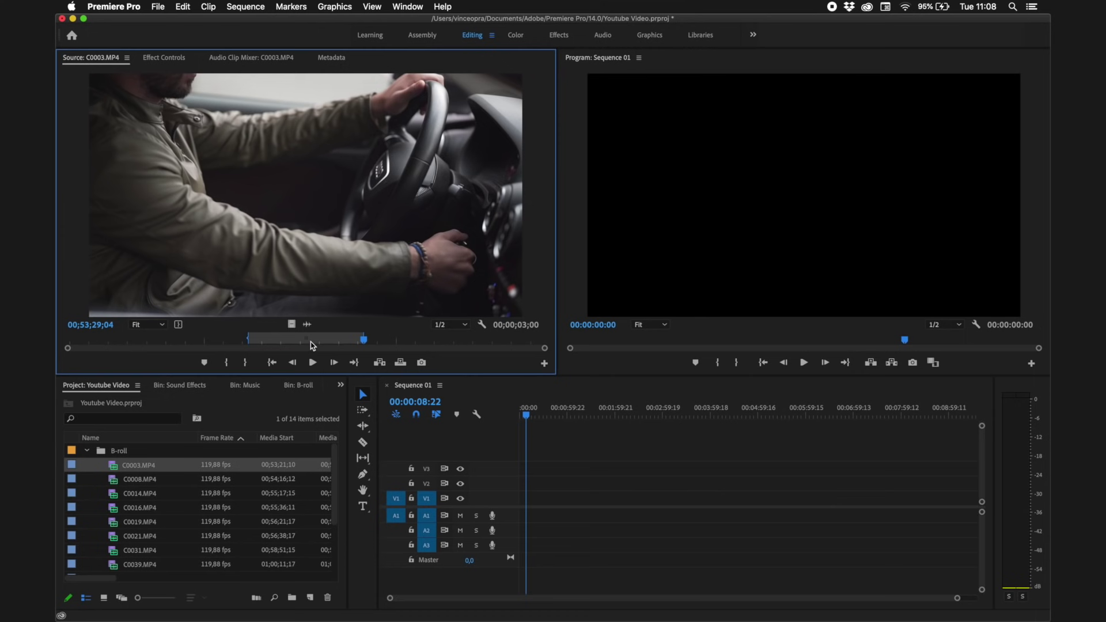
- Place the marked section of C0003.MP4 at the start of tracks V1 and A1 and play it back
drag(378, 311, 589, 479)
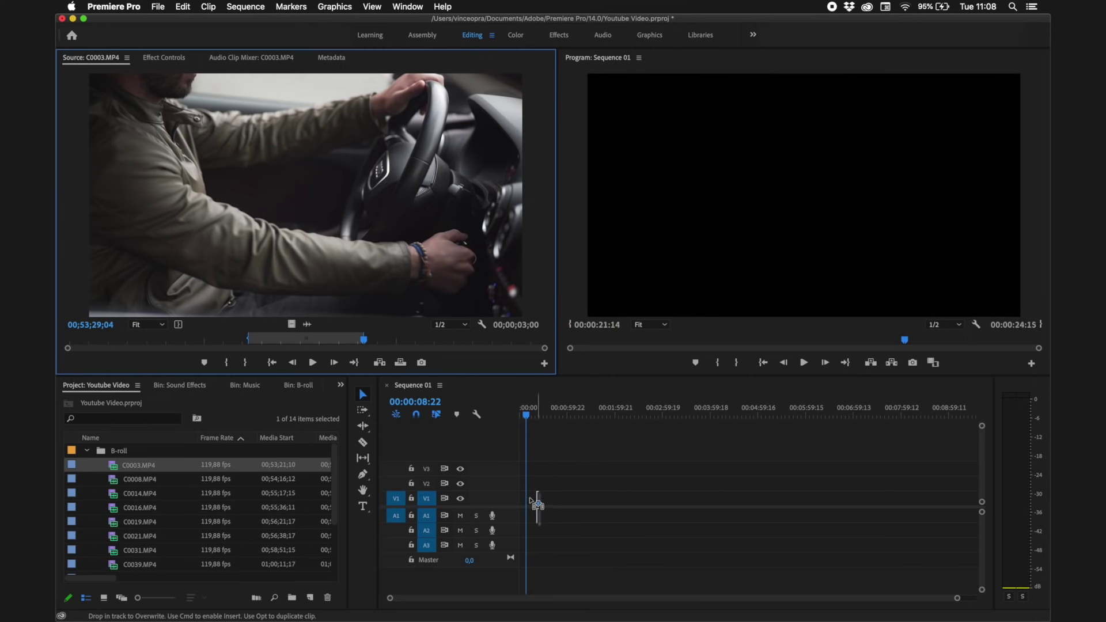
drag(527, 504, 527, 504)
key(space)
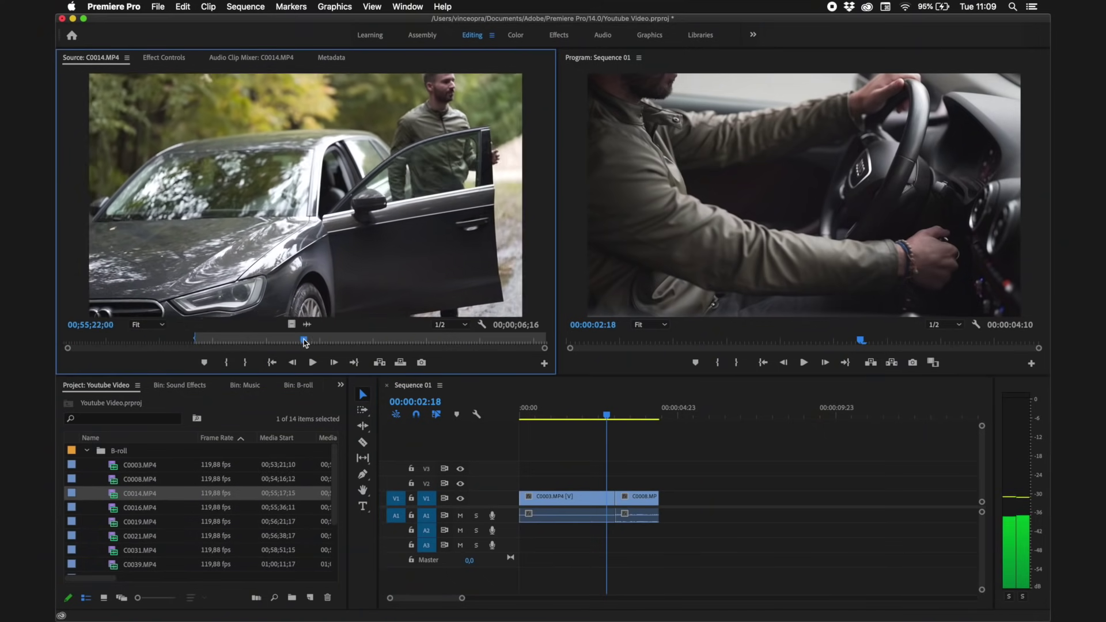
- Append trimmed sections of C0014.MP4, C0016.MP4, C0019.MP4 and C0021.MP4 one after another on V1
drag(305, 196, 743, 469)
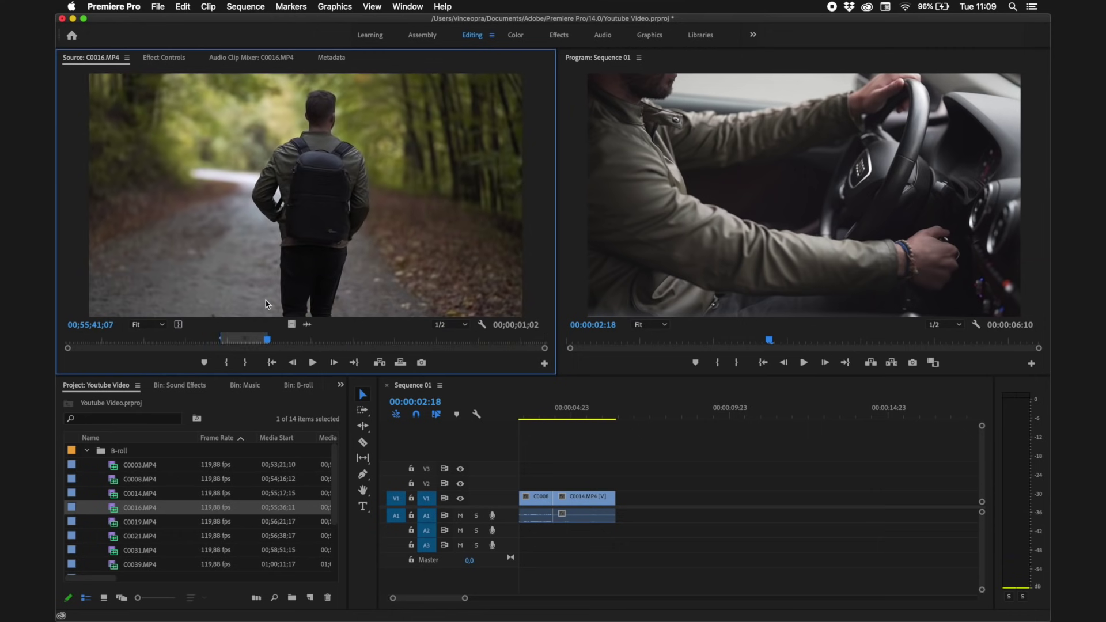
double_click(166, 522)
drag(166, 522, 671, 501)
double_click(140, 535)
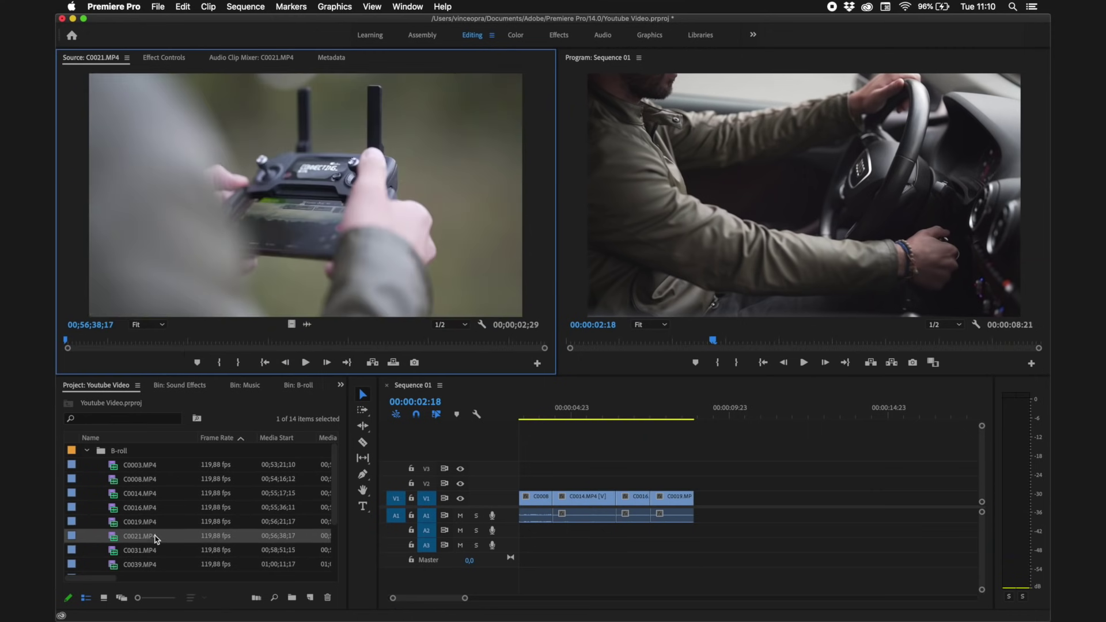
click(125, 347)
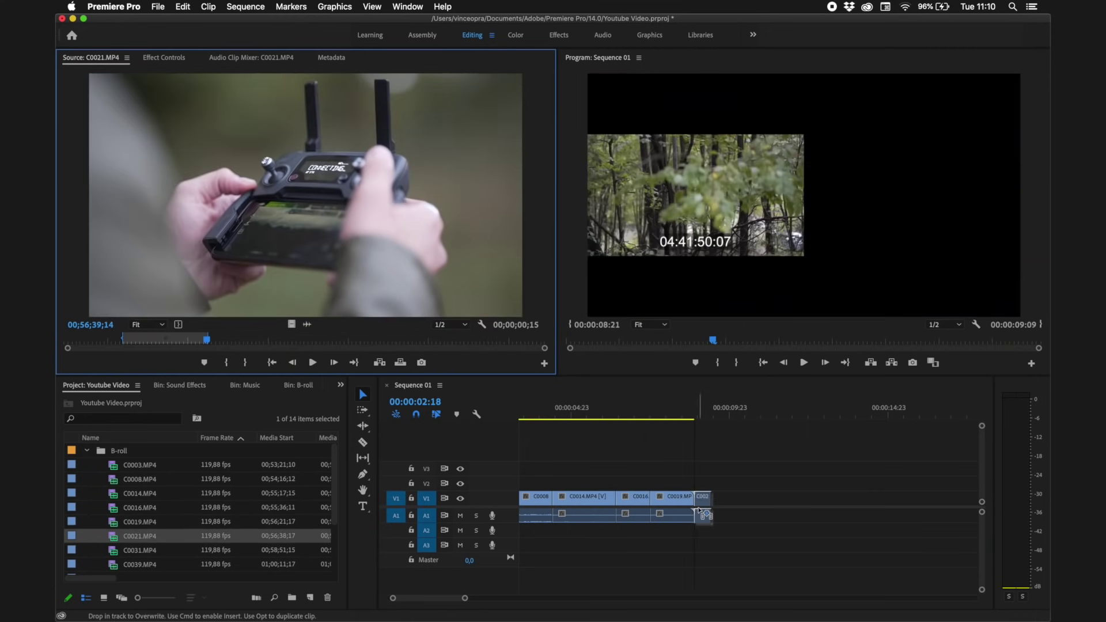
- Trim C0031.MP4, C0039.MP4 and C0047.MP4 in the source monitor and append them to the sequence
double_click(140, 550)
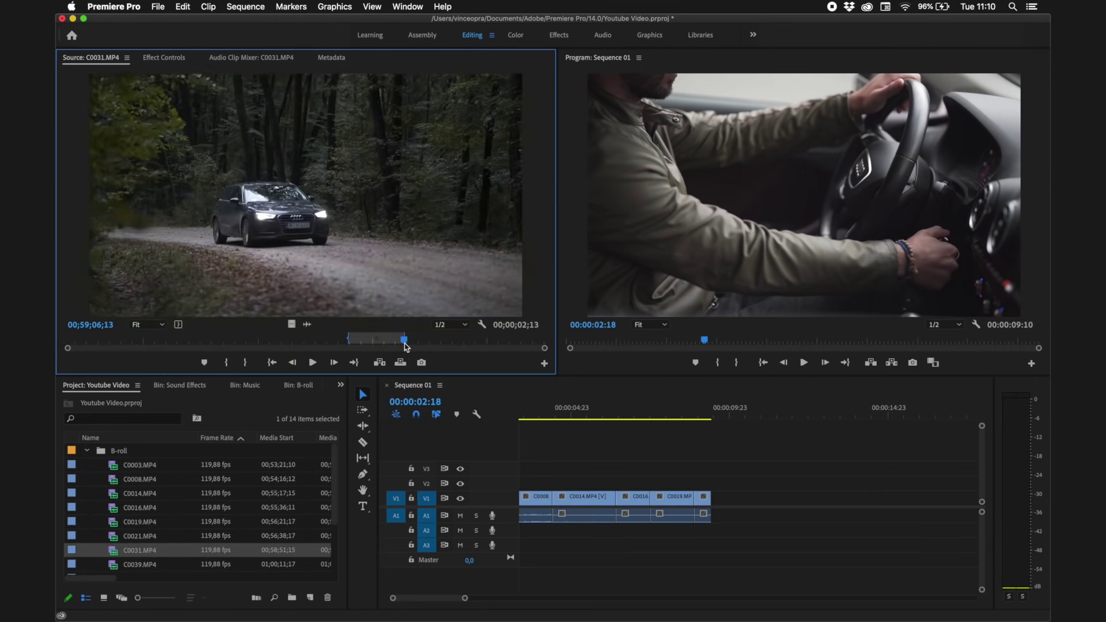
key(comma)
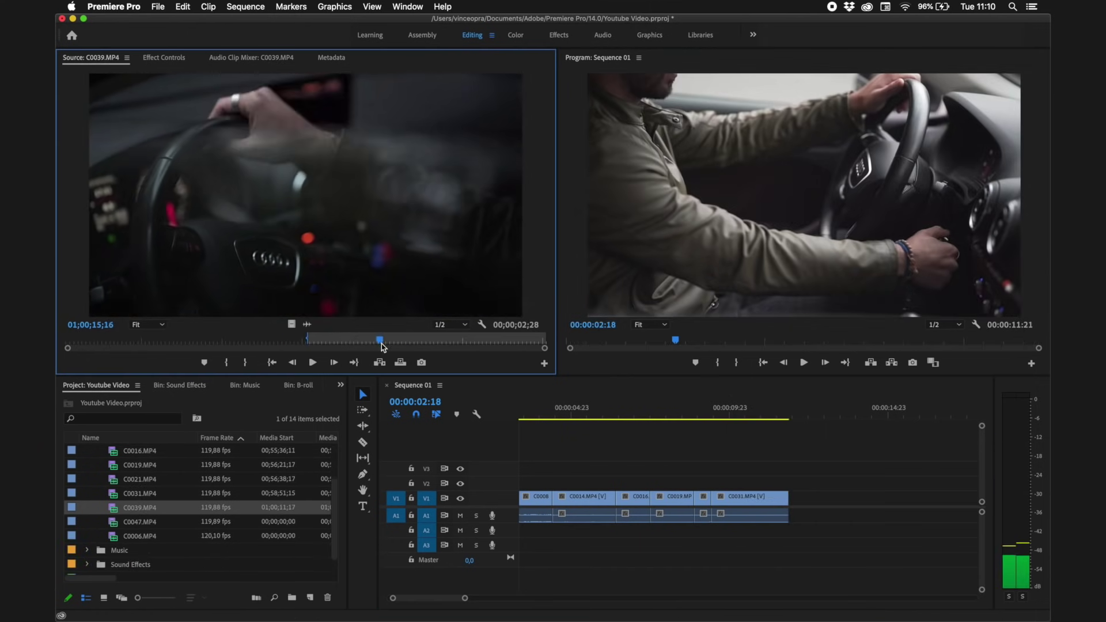
double_click(147, 522)
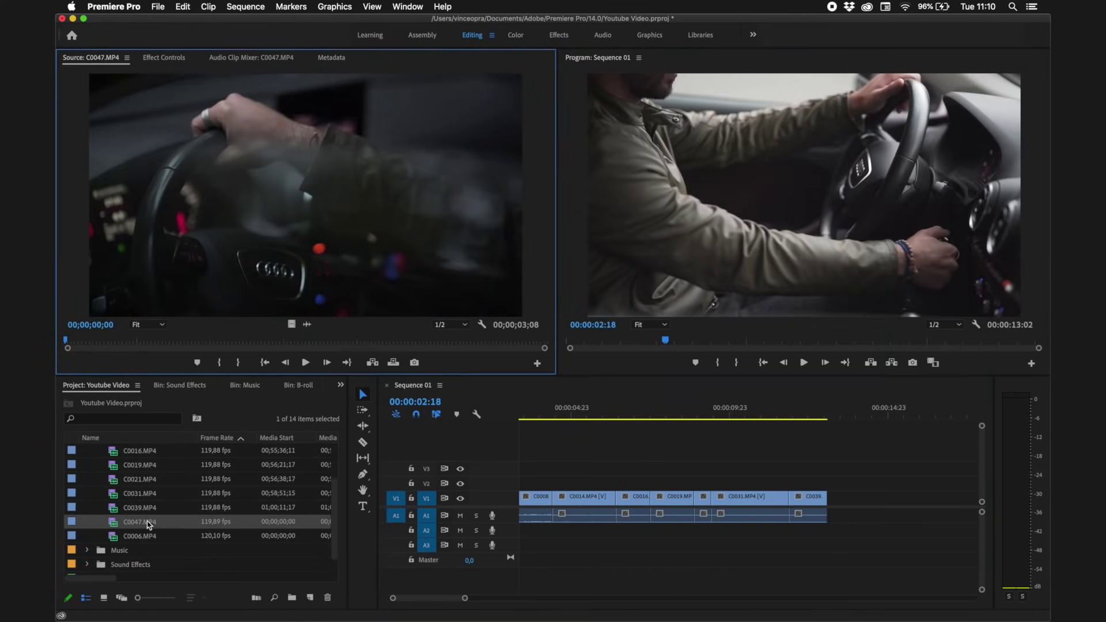
click(144, 342)
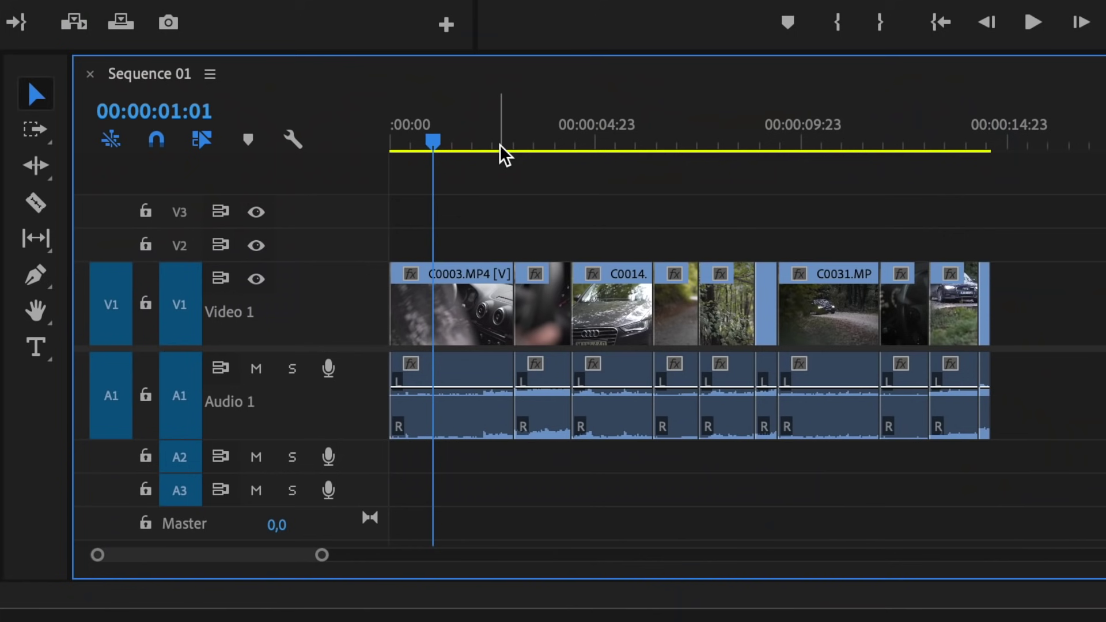
- Move the sequence playhead to 00:00:00:23 and adjust the heights of the Video 1 and Audio 1 tracks
drag(504, 155, 428, 147)
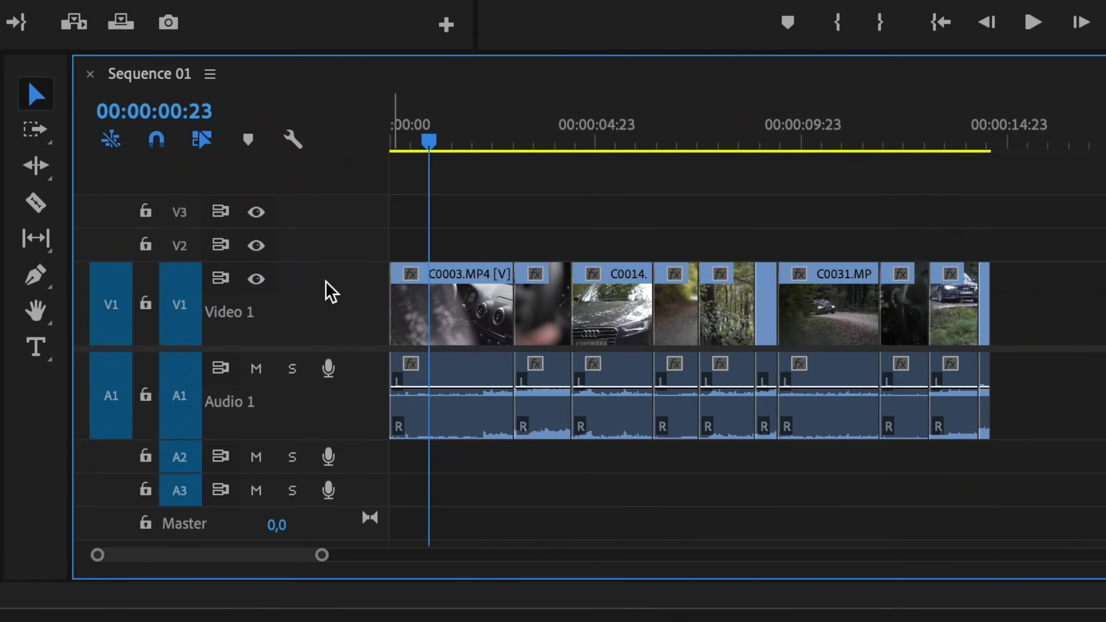
mouse_move(335, 267)
mouse_down()
mouse_move(336, 315)
mouse_move(341, 272)
mouse_up()
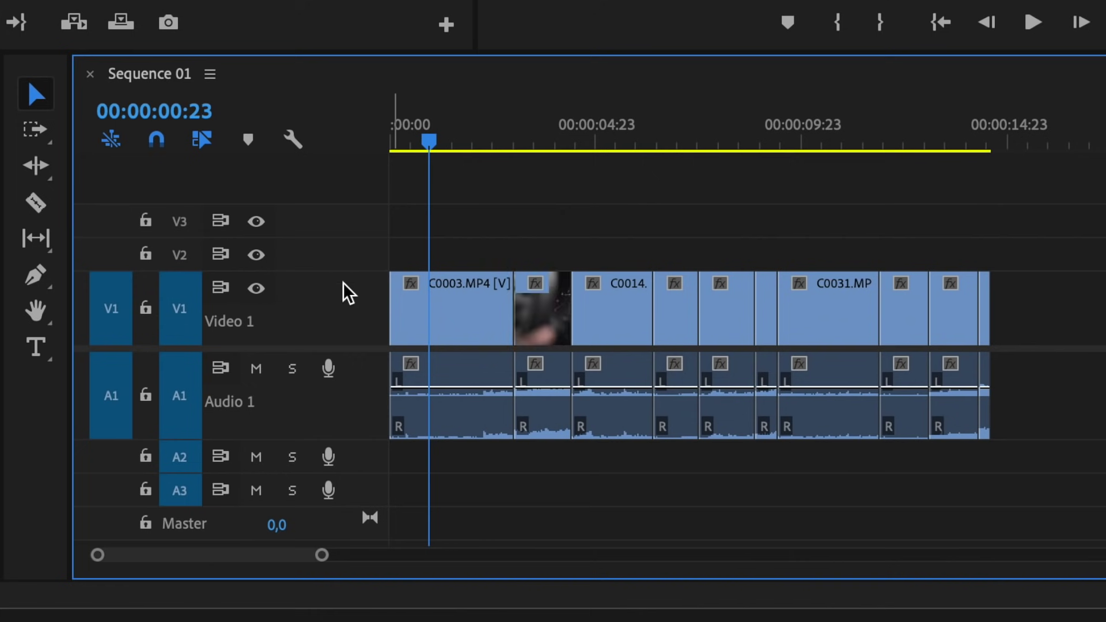
mouse_move(375, 440)
mouse_down()
mouse_move(375, 413)
mouse_move(375, 433)
mouse_up()
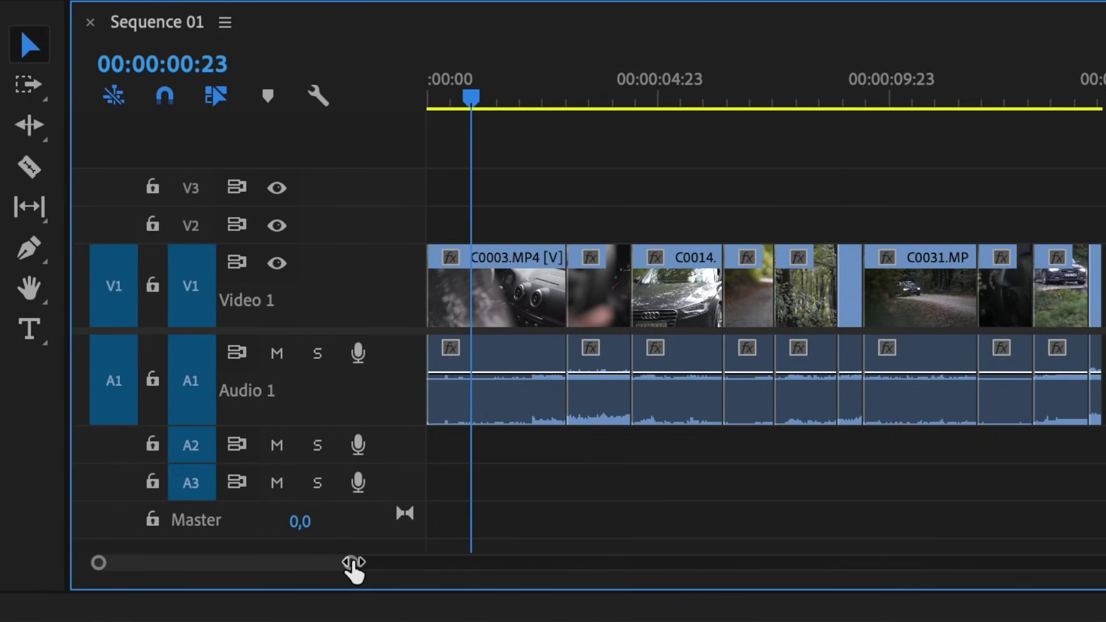
- Compare the timeline clips at closer and wider zoom levels
mouse_move(353, 570)
mouse_down()
mouse_move(521, 582)
mouse_move(335, 593)
mouse_move(419, 598)
mouse_up()
scroll(668, 268, down, 3)
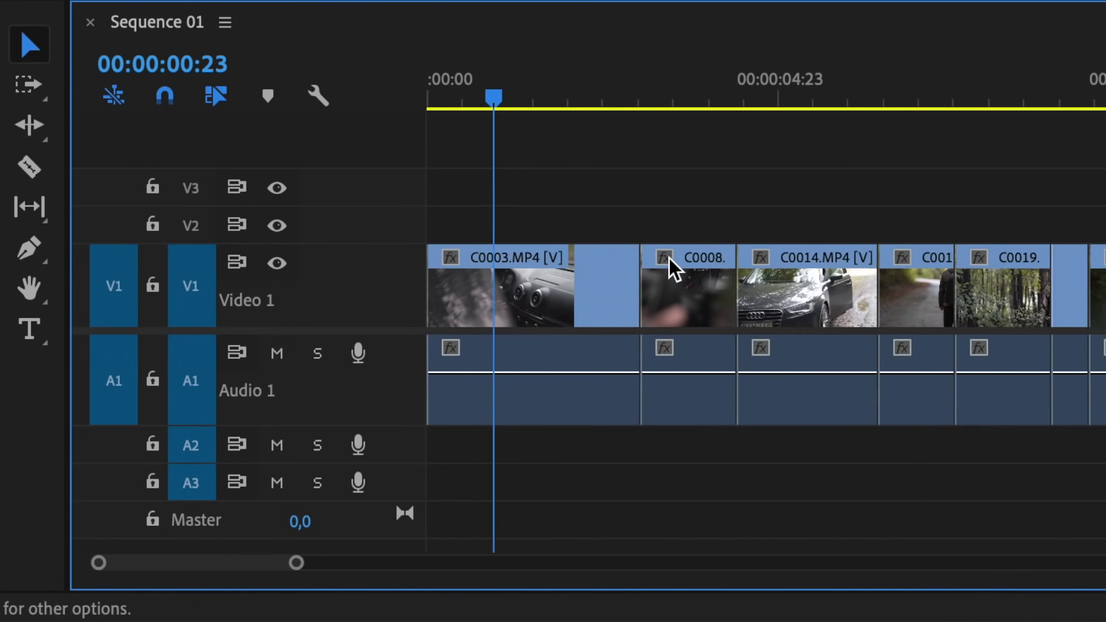
scroll(668, 268, up, 4)
scroll(671, 268, down, 3)
scroll(671, 268, up, 2)
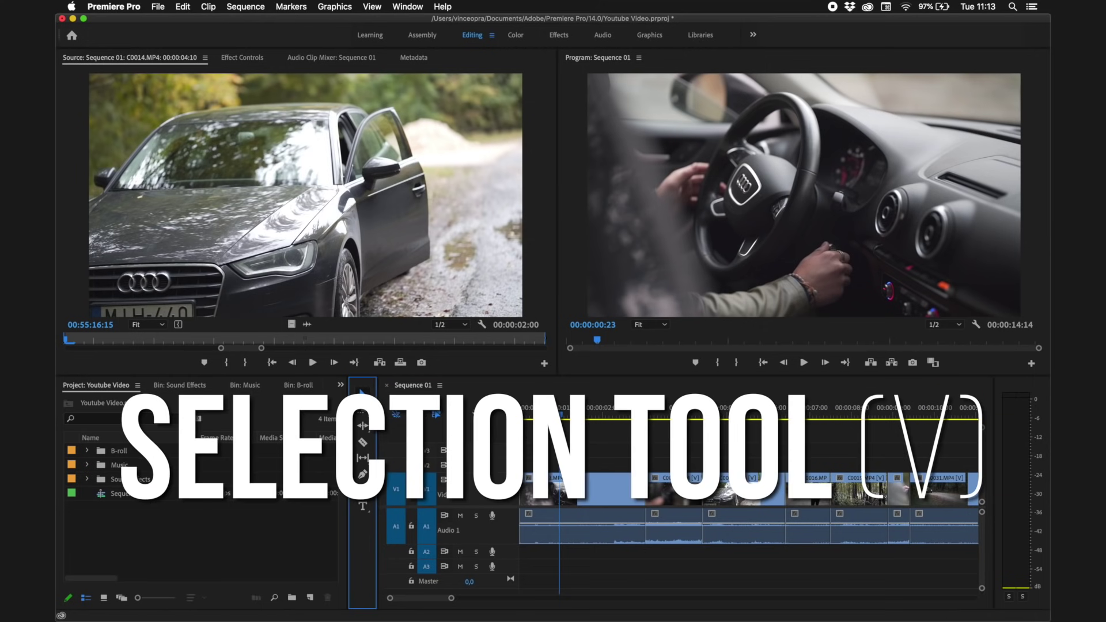
- Inspect the effect controls of the C0014.MP4 and C0008.MP4 timeline clips with the Selection Tool, leaving no clip selected
mouse_move(670, 469)
mouse_down()
mouse_move(737, 448)
mouse_move(740, 433)
mouse_move(679, 467)
mouse_move(682, 485)
mouse_up()
click(728, 488)
click(237, 57)
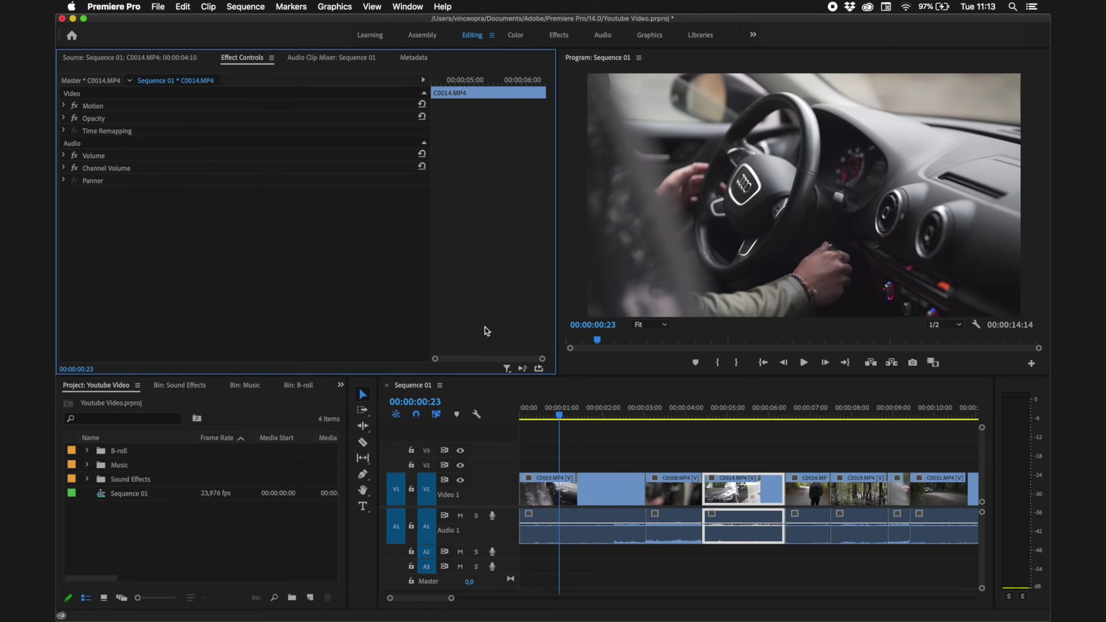
click(685, 492)
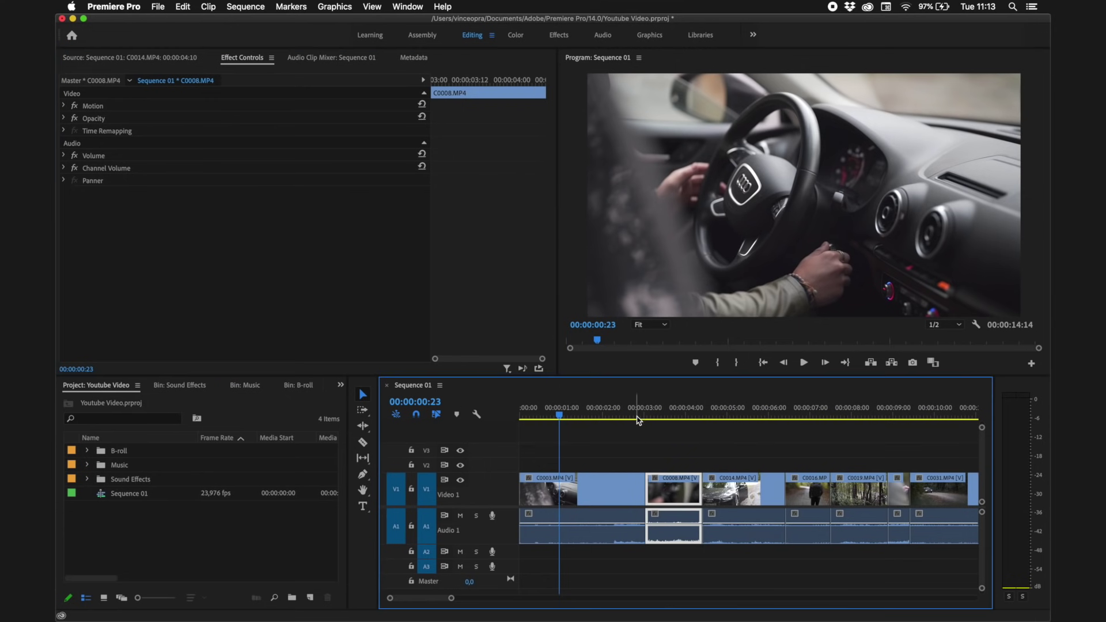
click(361, 396)
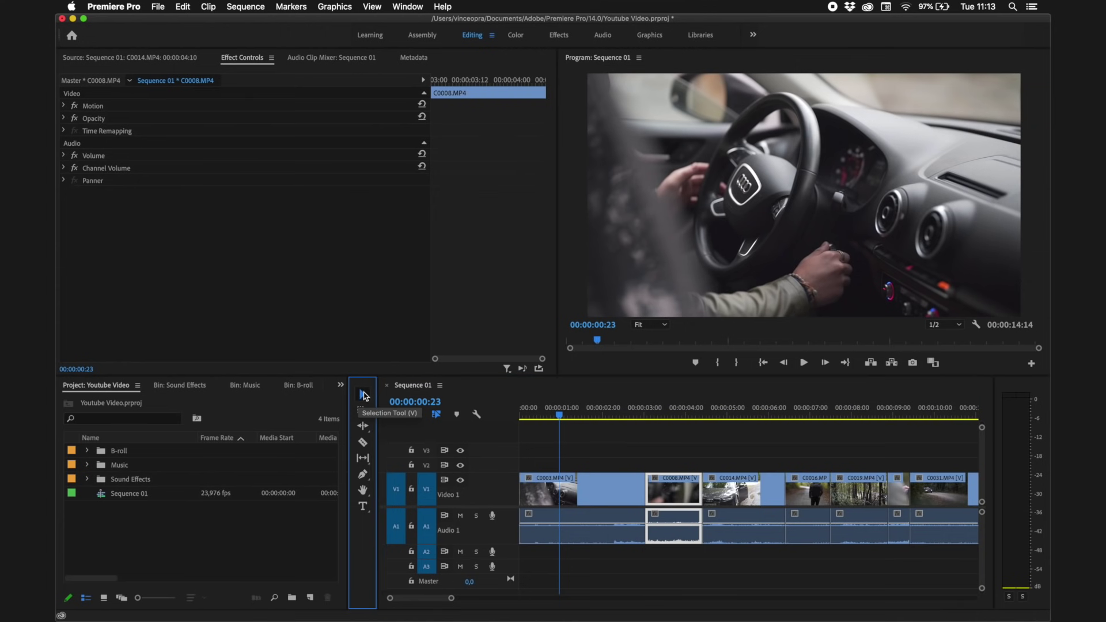
click(609, 455)
- Split the C0003.MP4 clip with the Razor Tool between the playhead and the two-second mark
scroll(610, 441, up, 2)
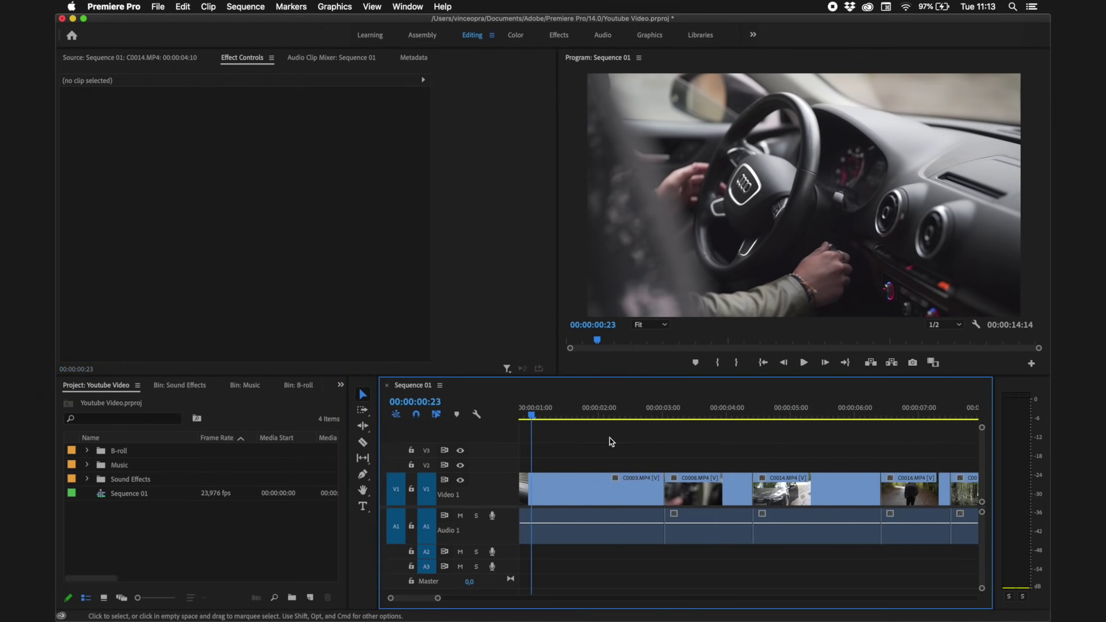
scroll(609, 442, up, 3)
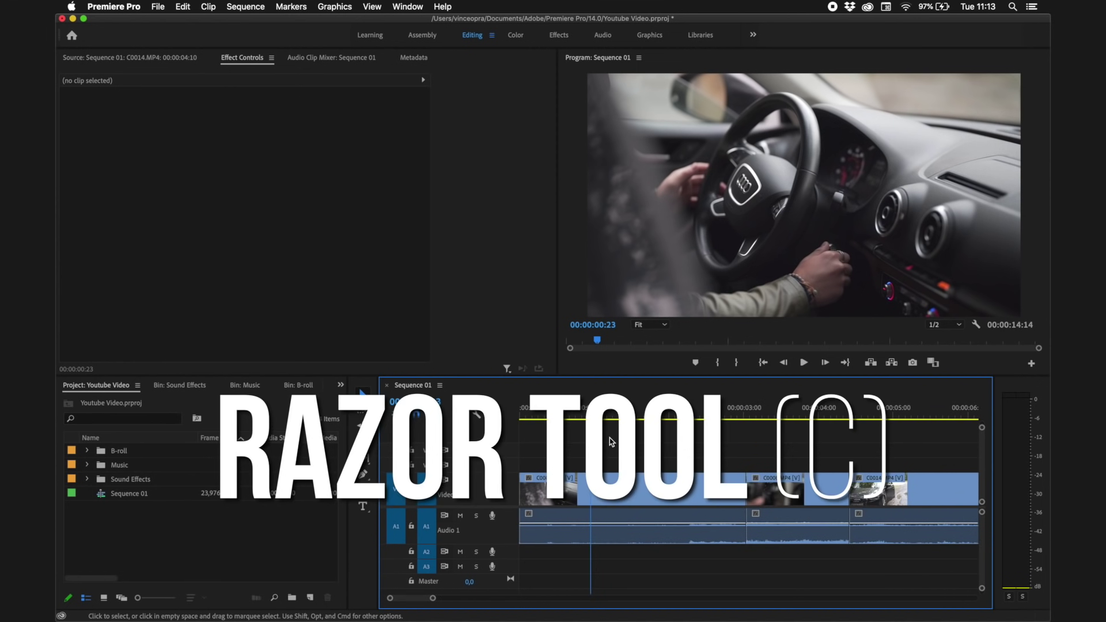
click(610, 477)
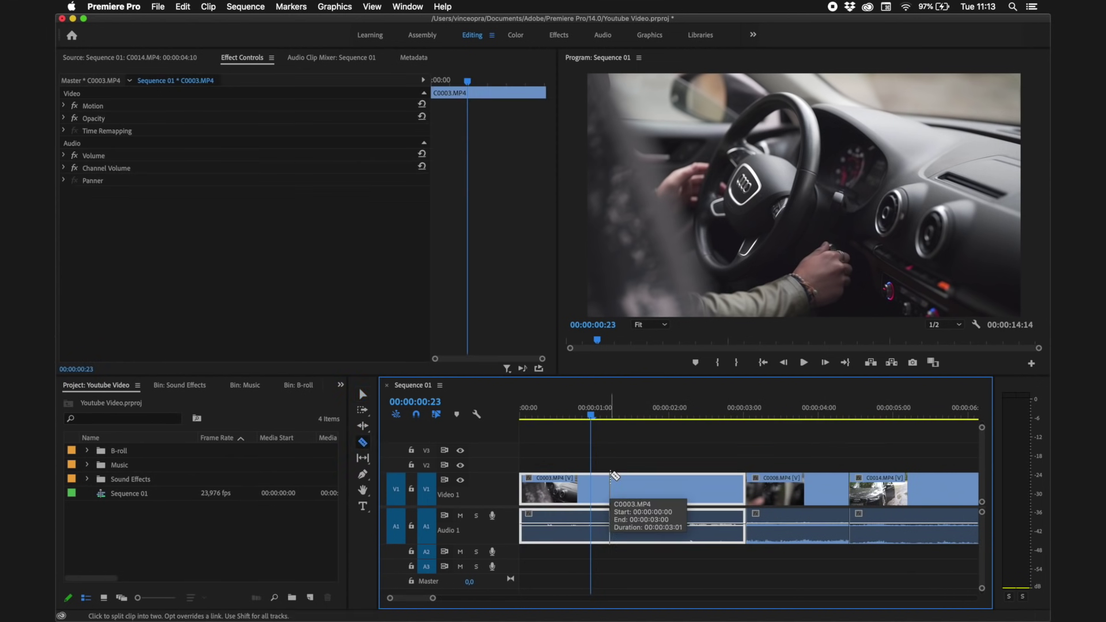
click(374, 448)
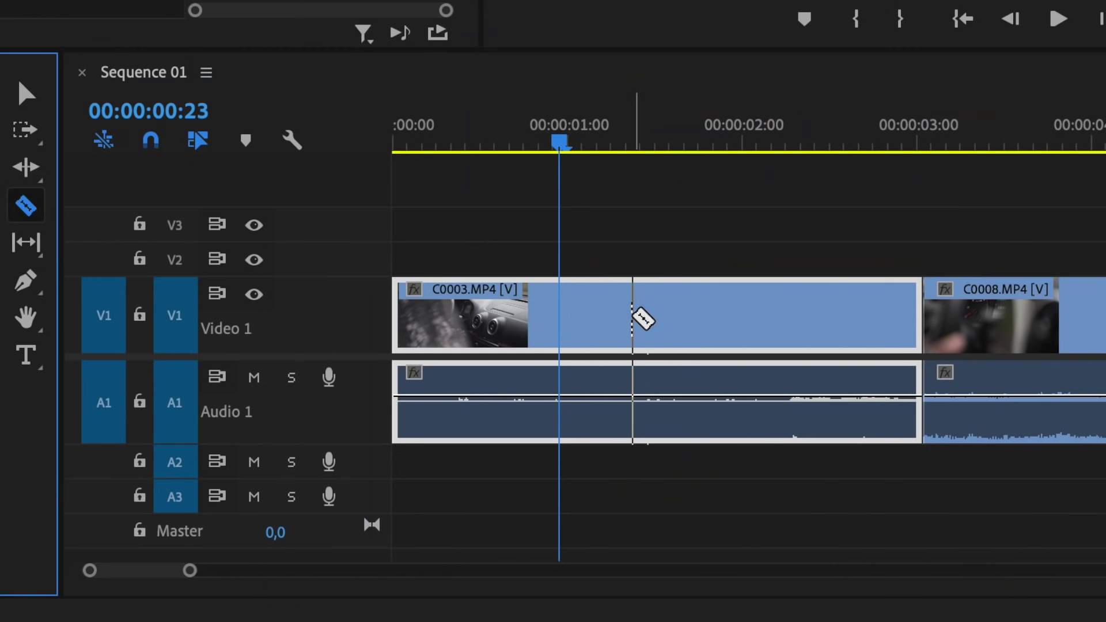
click(633, 318)
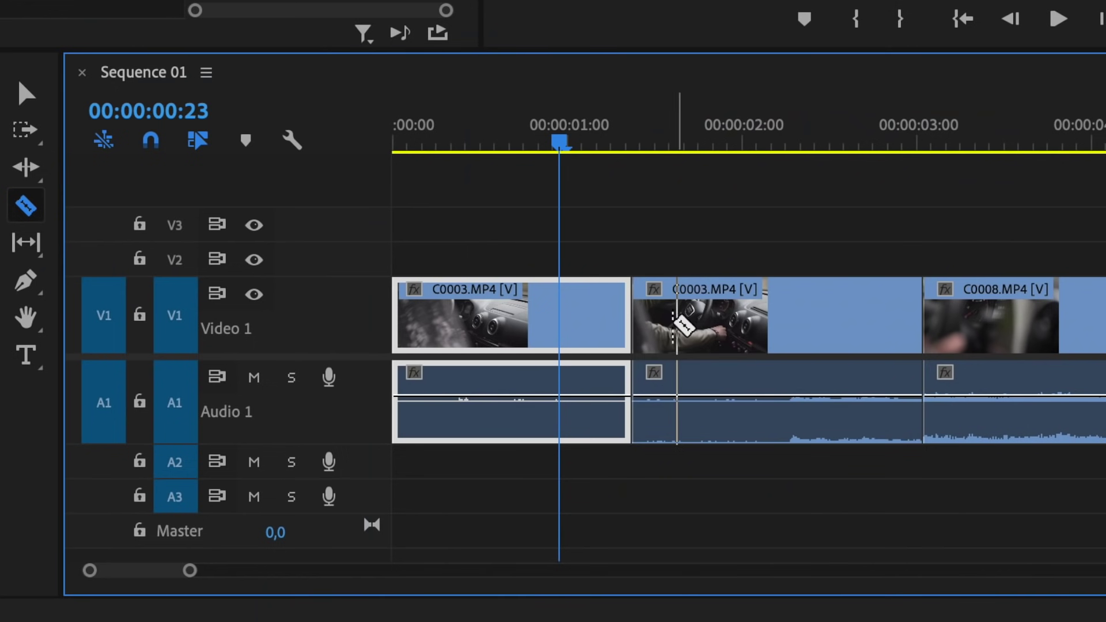
- Move the playhead to 00:00:01:05 and split the second C0003.MP4 piece at 00:00:02:00 with the Razor Tool
key(a)
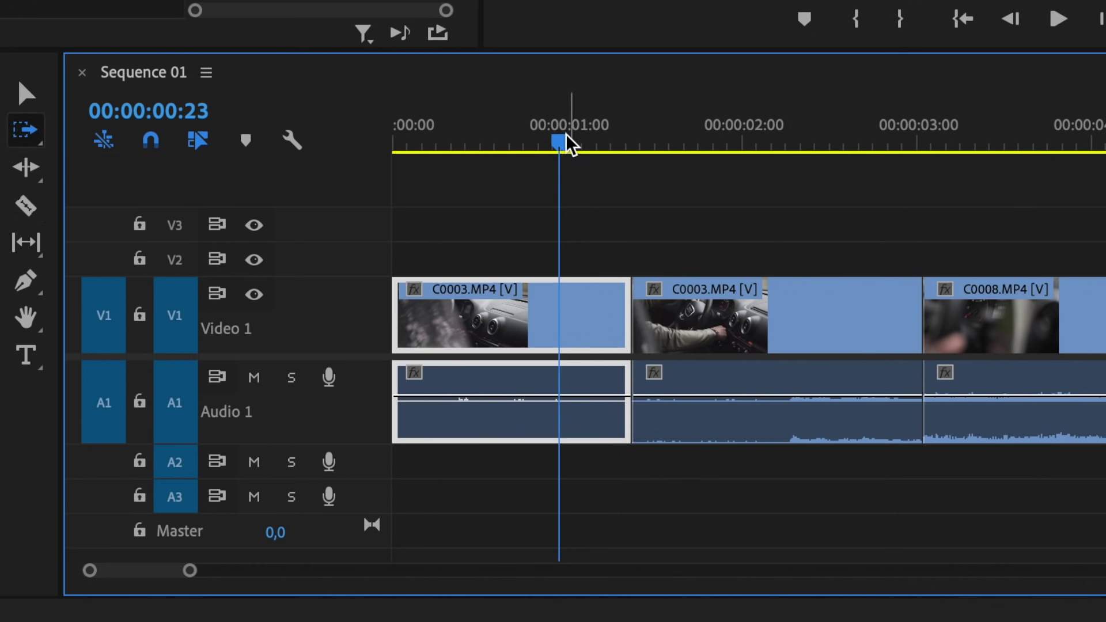
drag(567, 144, 605, 141)
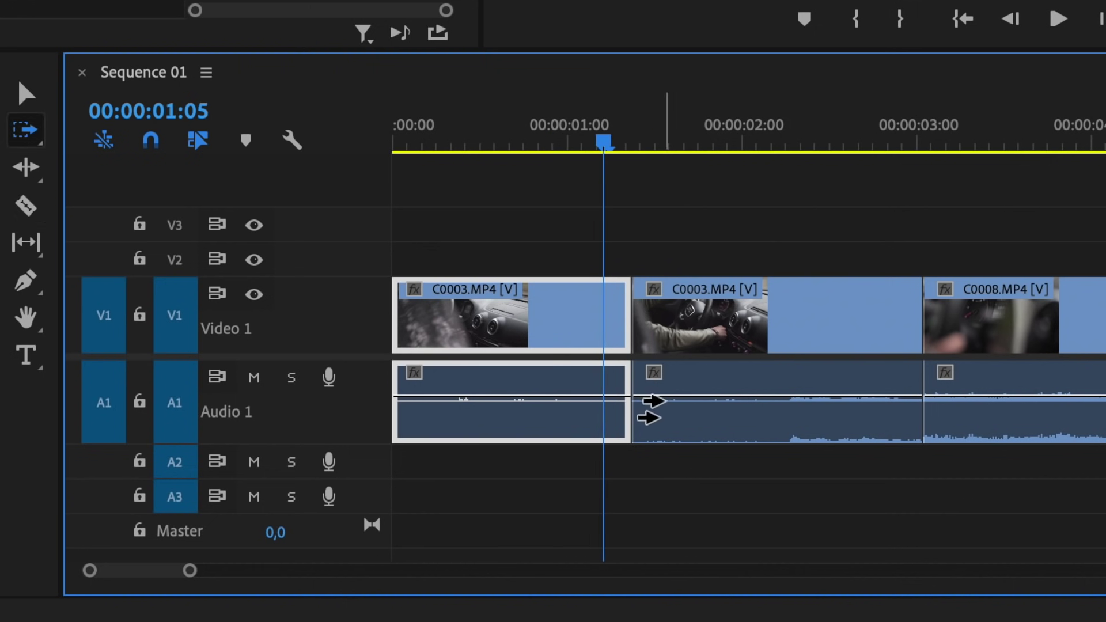
key(c)
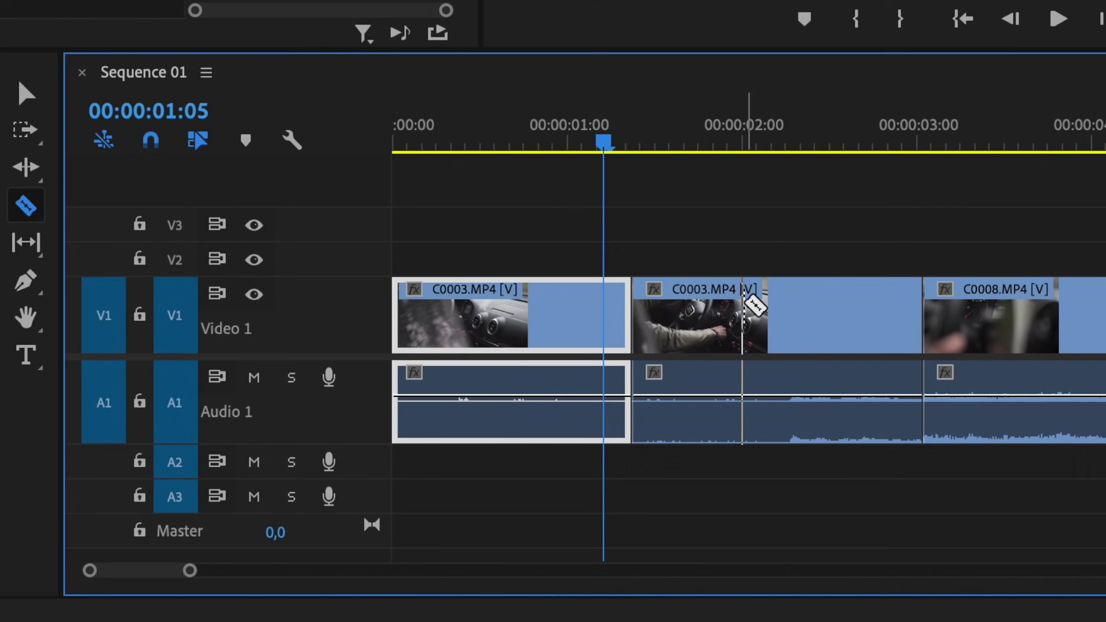
click(741, 305)
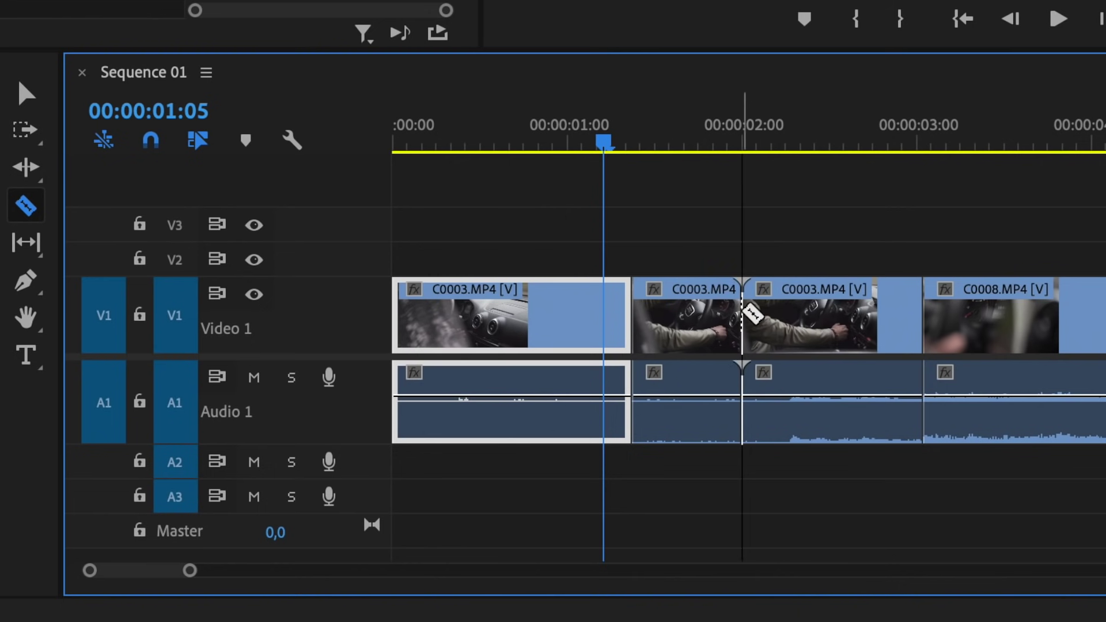
- Delete the short middle C0003.MP4 piece with the Selection Tool, keeping its gap and leaving nothing selected
key(a)
key(v)
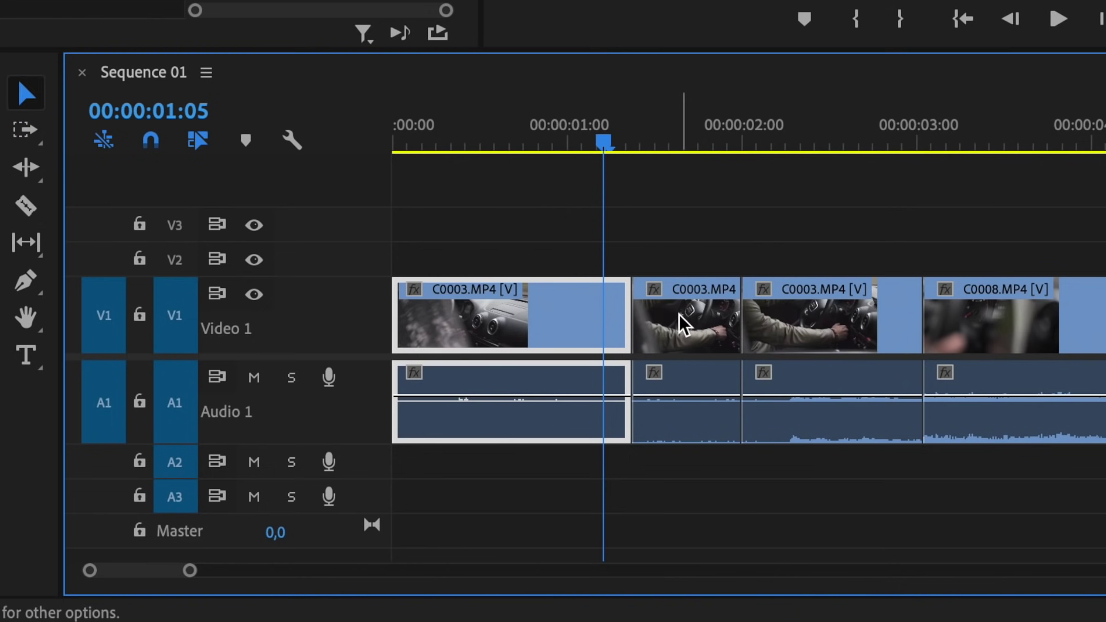
click(685, 323)
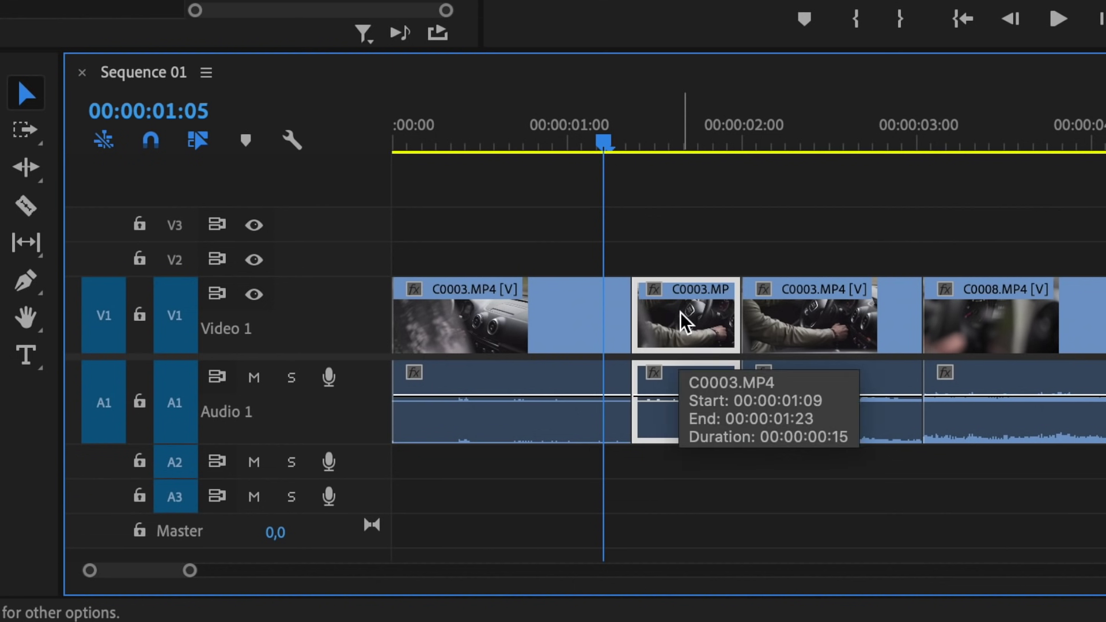
key(Delete)
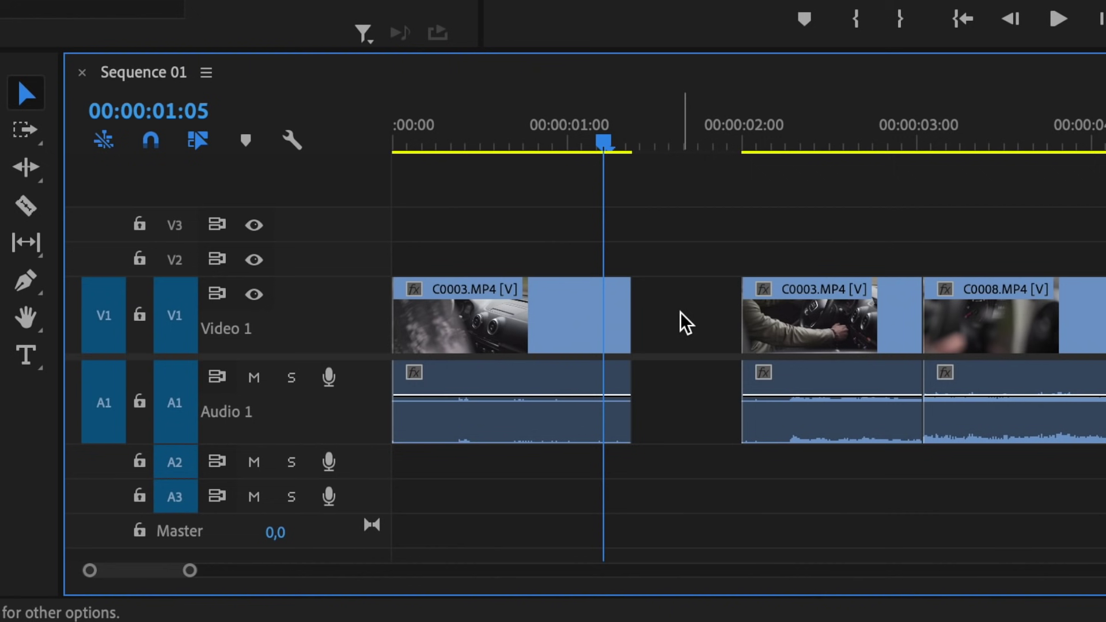
click(691, 338)
click(626, 214)
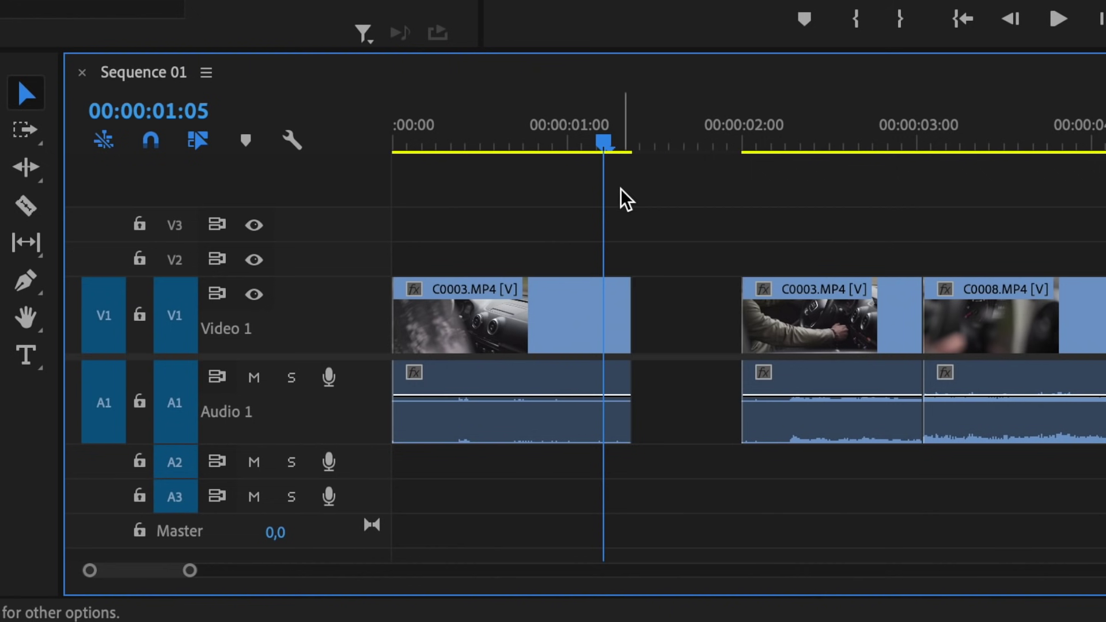
- Play the sequence across the empty space between the two C0003.MP4 pieces and remove that gap
drag(596, 138, 573, 136)
key(space)
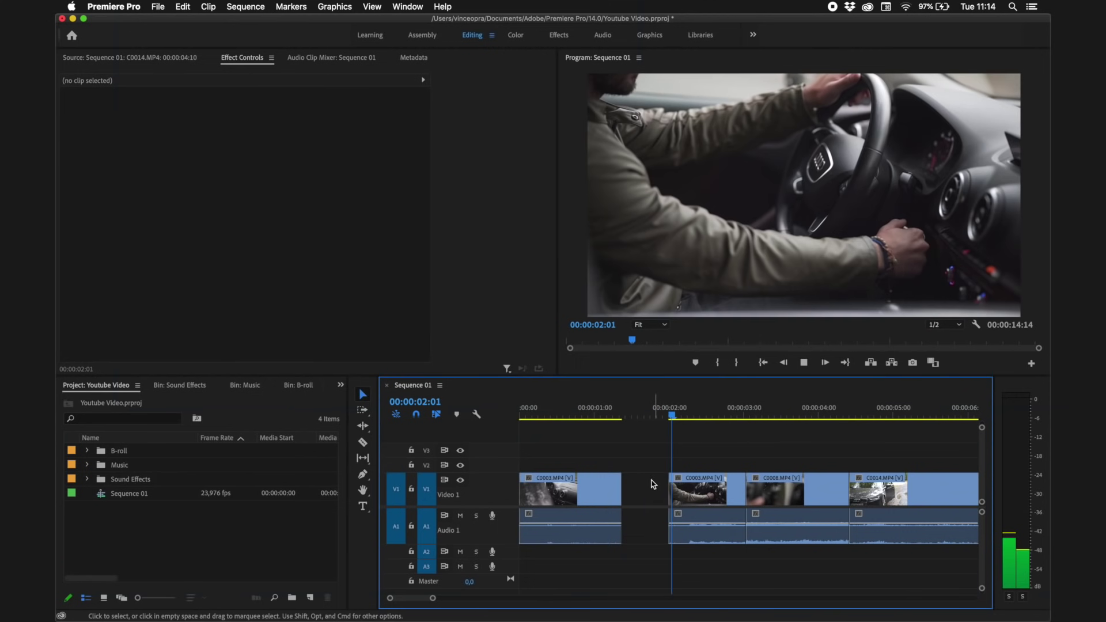
key(space)
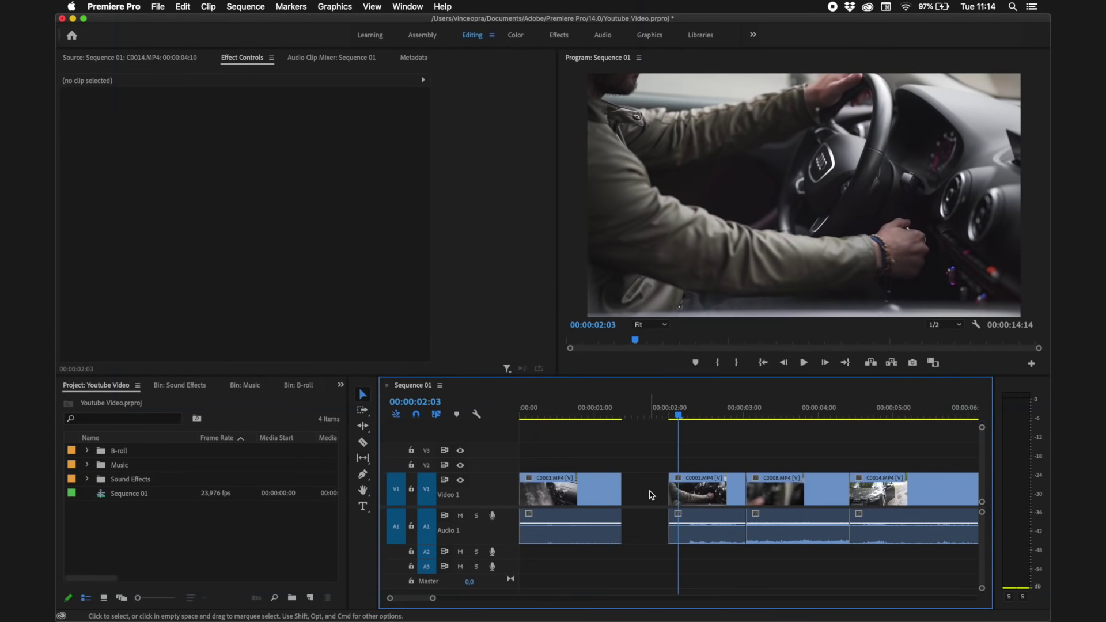
click(651, 495)
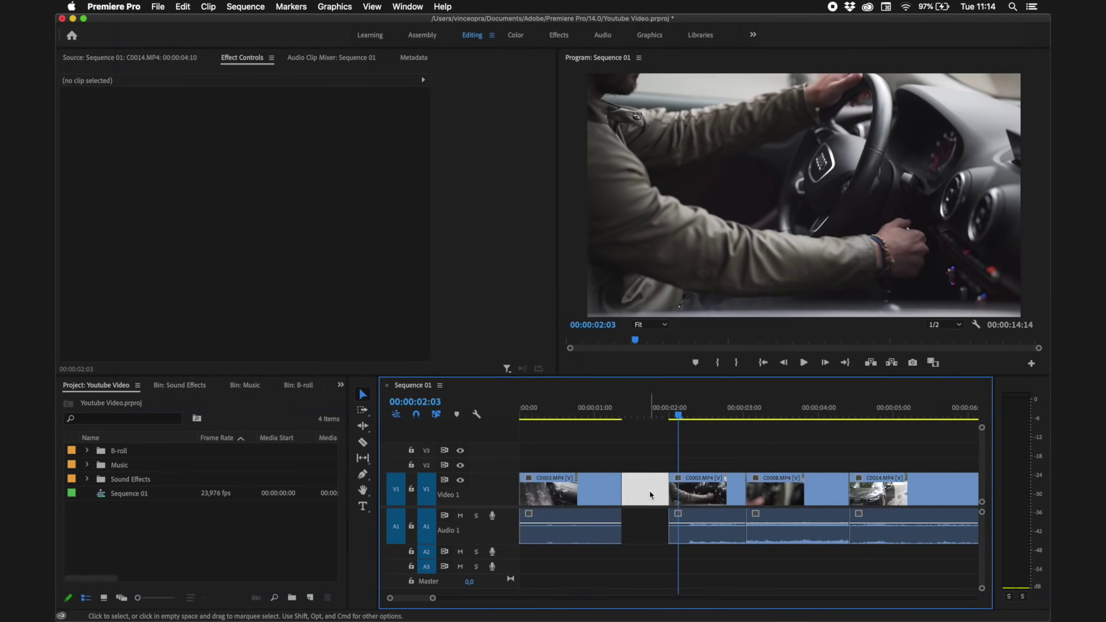
key(Delete)
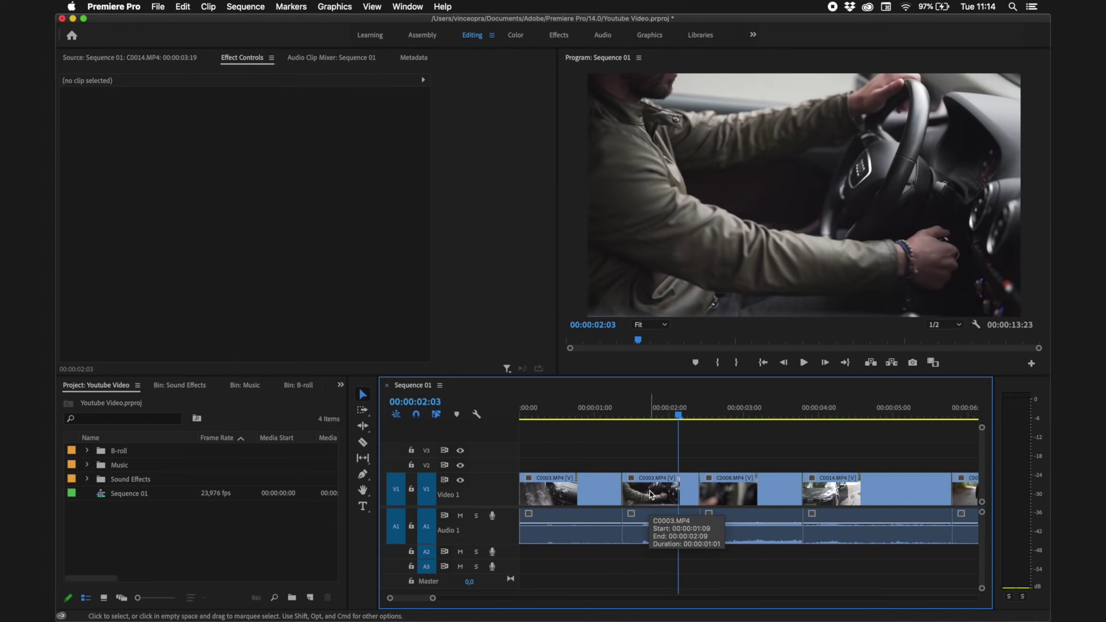
- Move the playhead to 00:00:14:17 over the C0016.MP4 clip and set the clip's speed to 20%
key(minus)
key(minus)
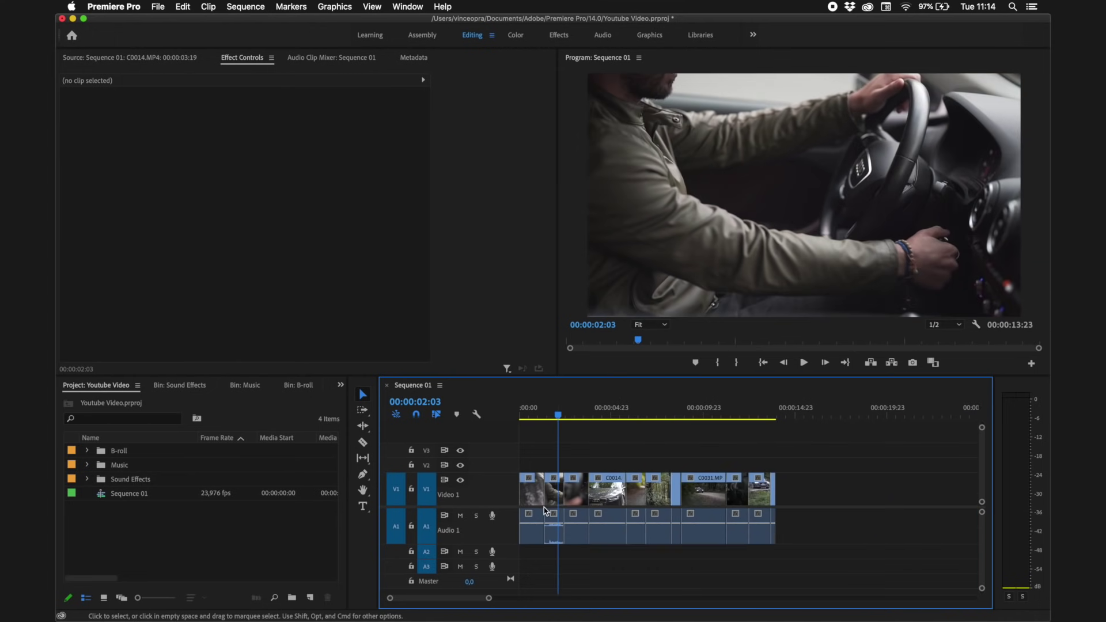
key(equal)
key(equal)
mouse_move(597, 425)
mouse_down()
mouse_move(614, 425)
mouse_move(597, 426)
mouse_up()
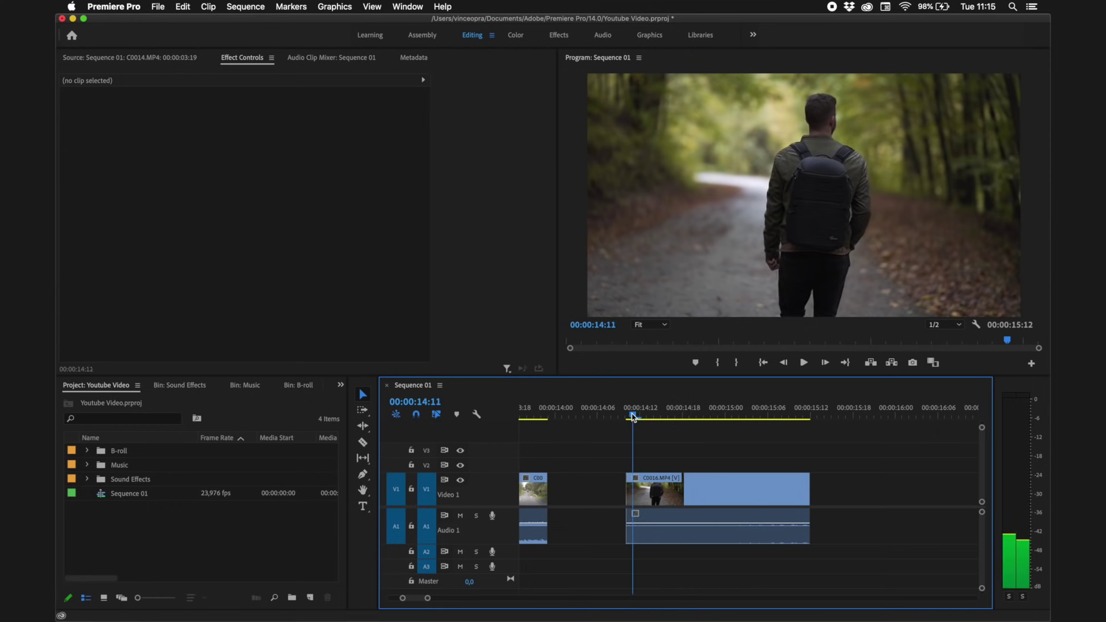
drag(637, 424, 679, 444)
click(690, 488)
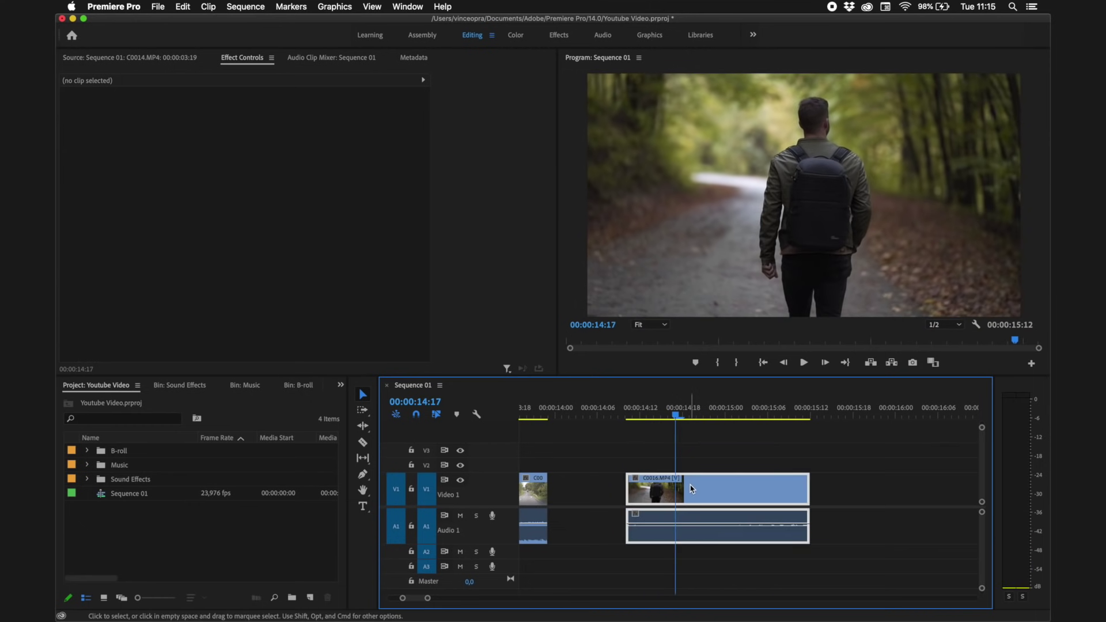
right_click(692, 489)
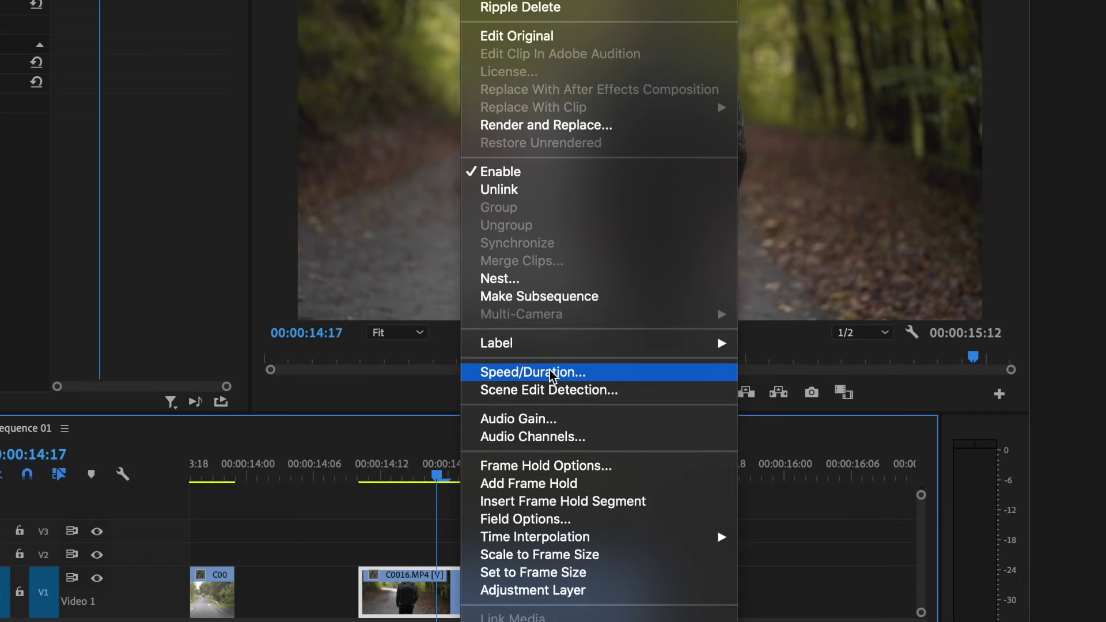
click(549, 372)
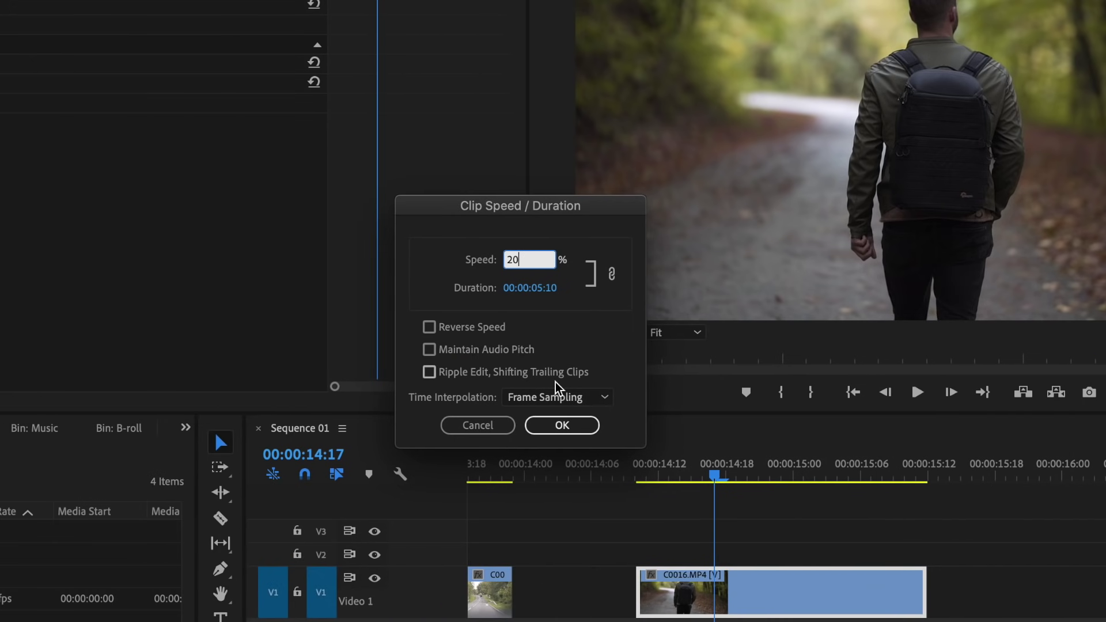
click(563, 425)
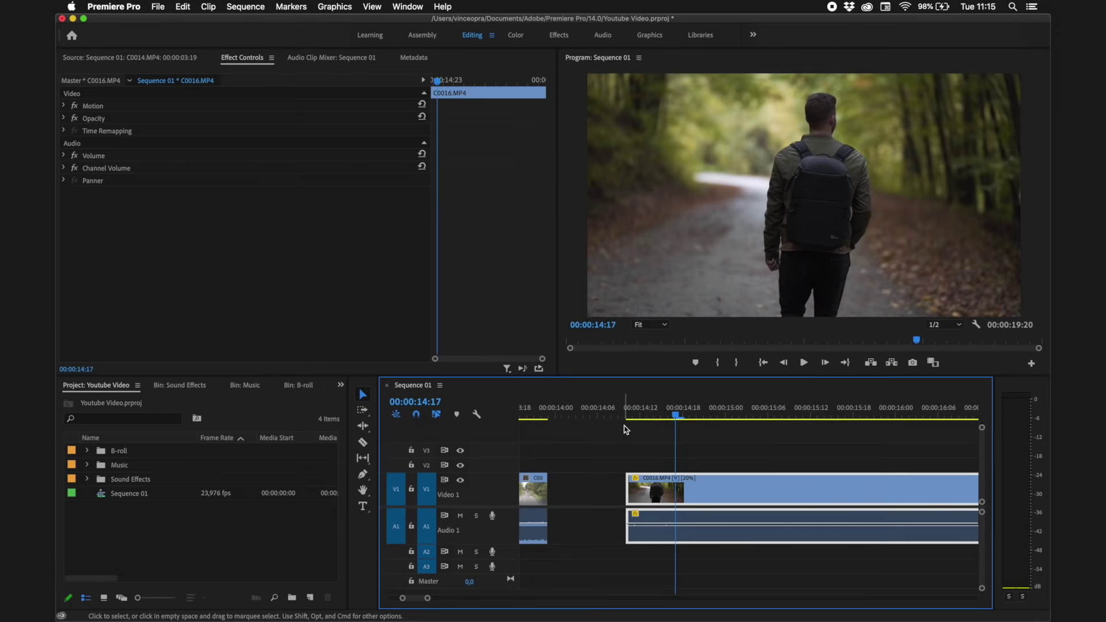
- Play back the slowed C0016.MP4 clip from near its start
key(minus)
click(538, 413)
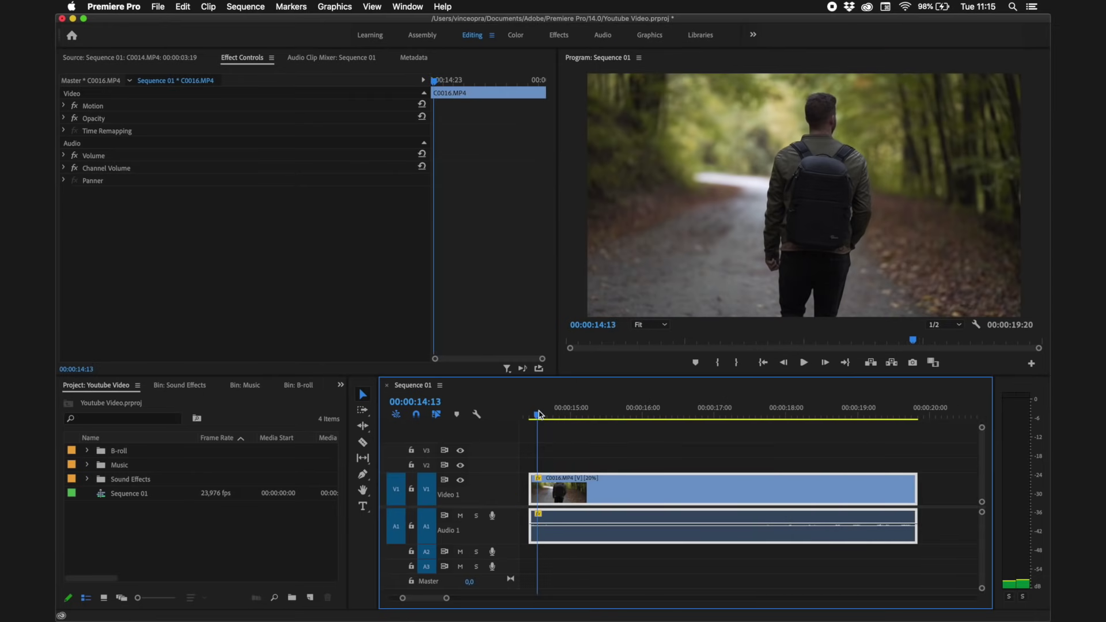
key(space)
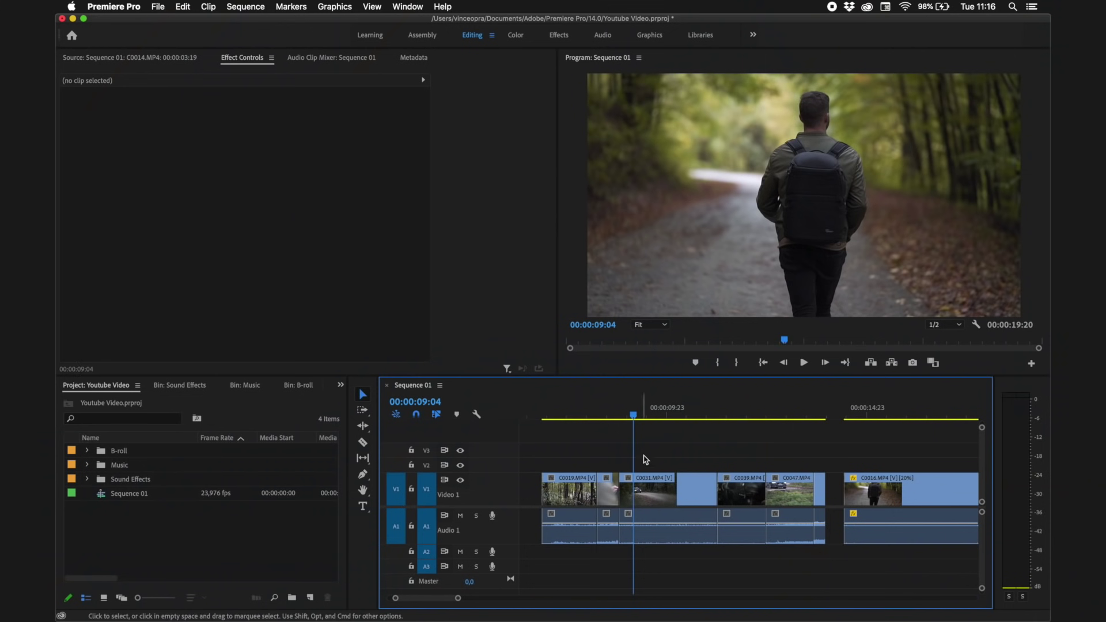
- Set the C0031.MP4 clip's speed to 200% and play it back from its start at 00:00:08:19
click(674, 483)
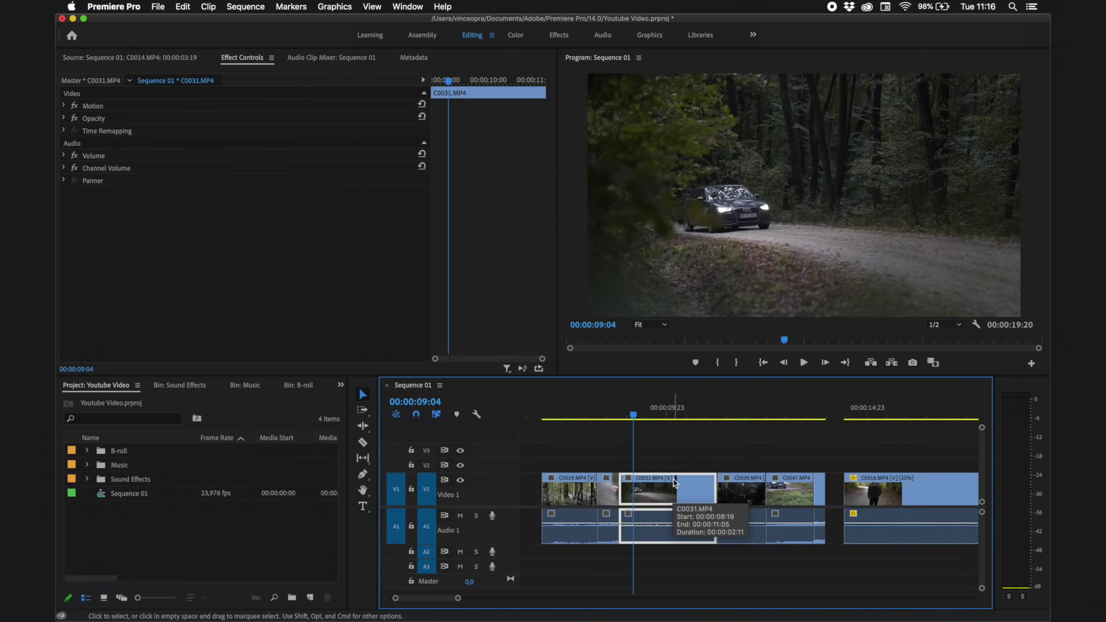
right_click(675, 484)
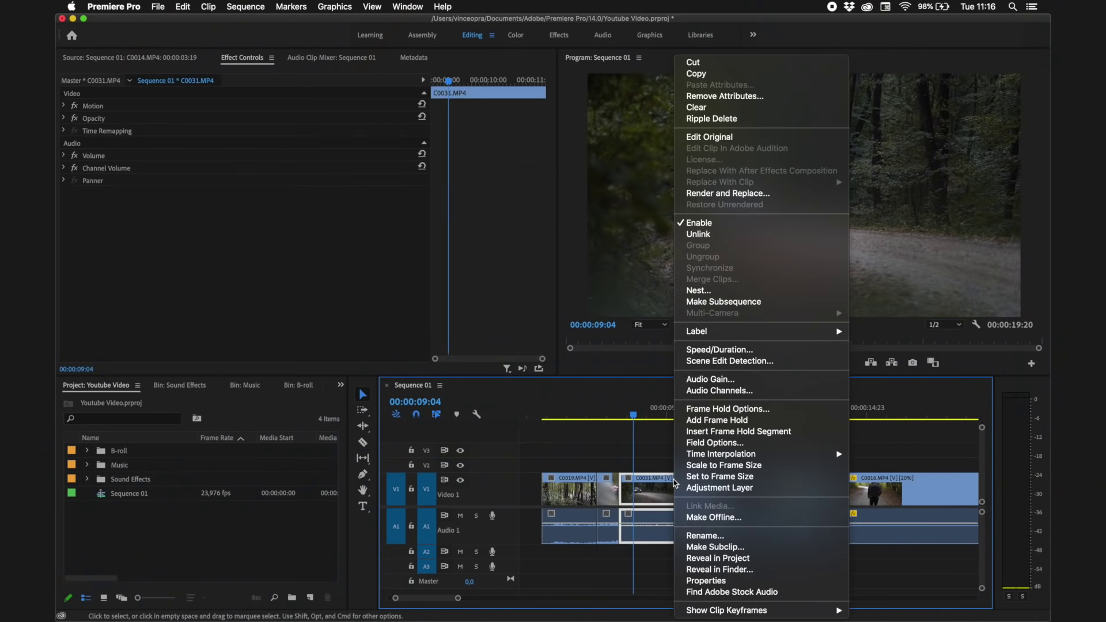
click(749, 353)
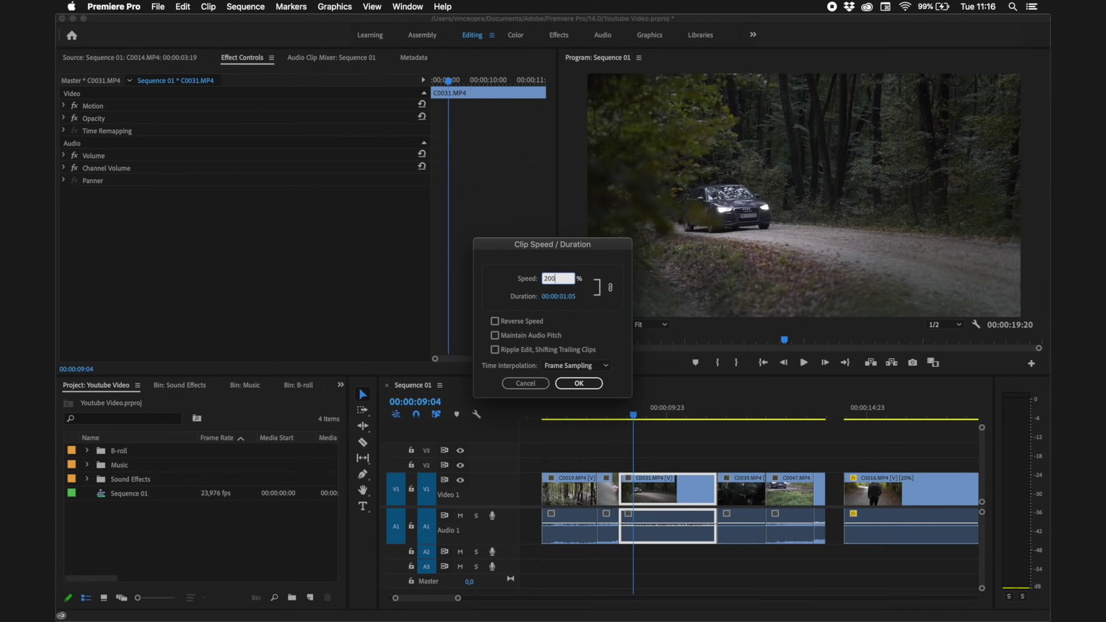
click(579, 384)
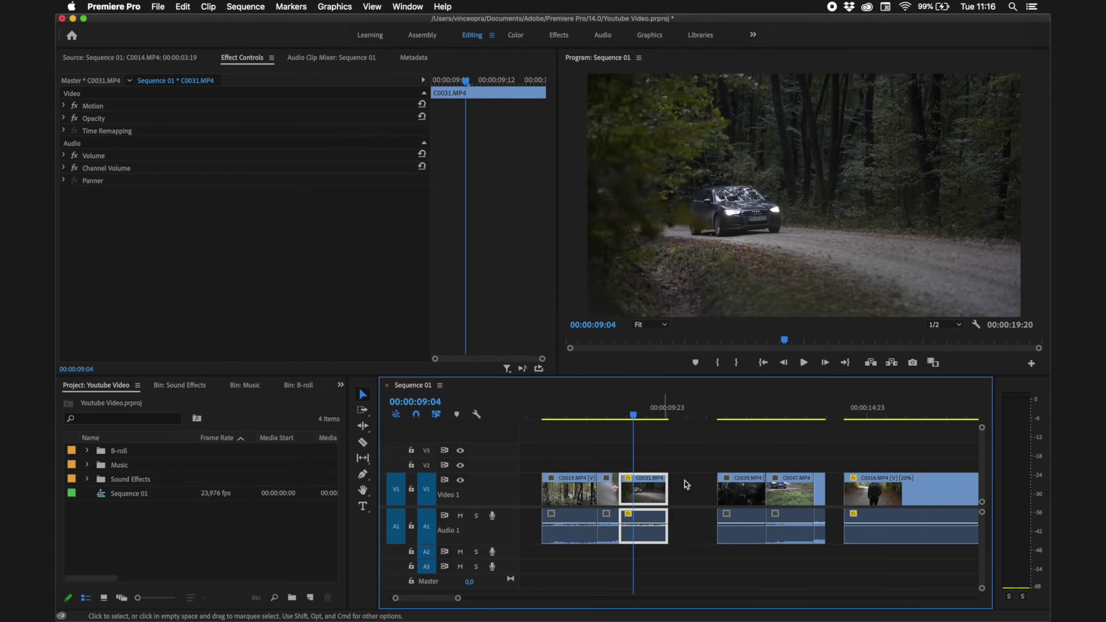
scroll(697, 494, up, 5)
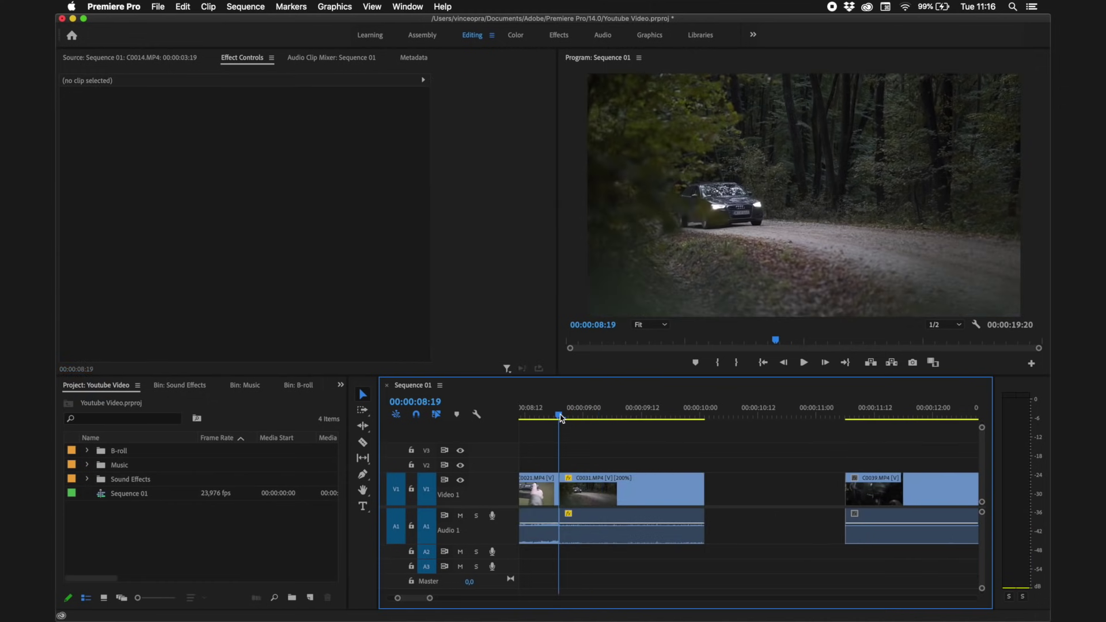
key(space)
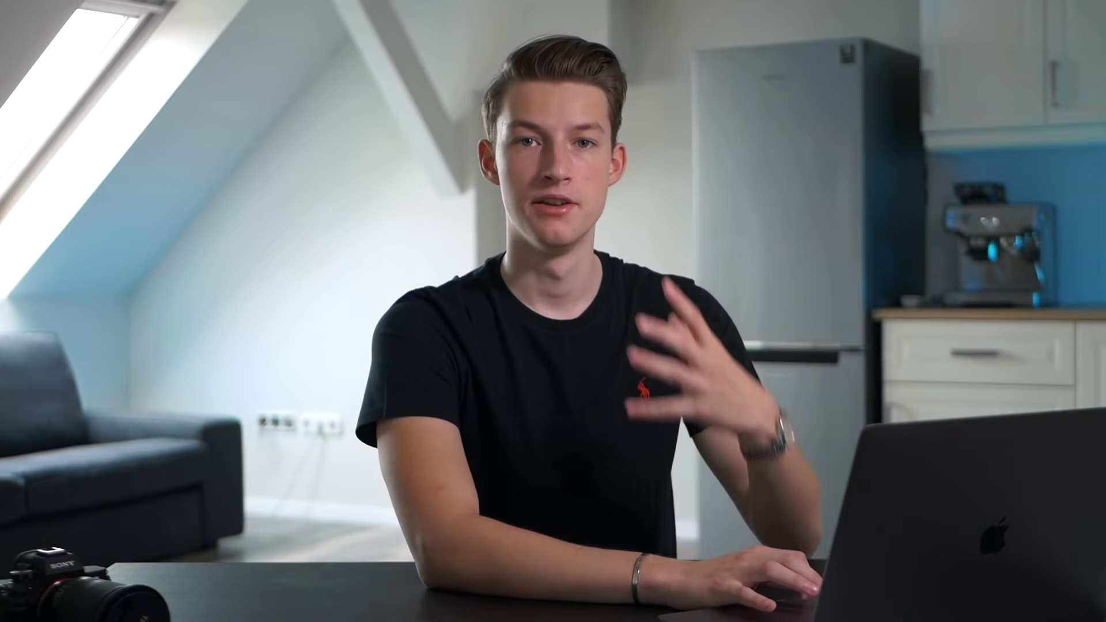
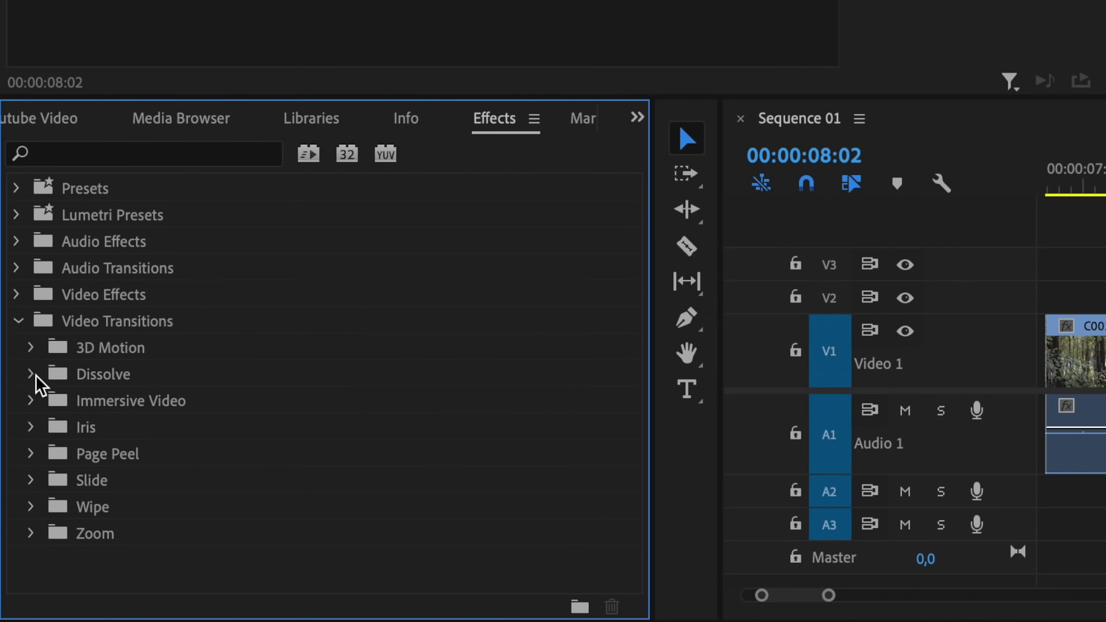
- Apply the Cross Dissolve video transition to the cut between C0019.MP4 and C0021.MP4 and scrub through it to 00:00:08:19
click(31, 350)
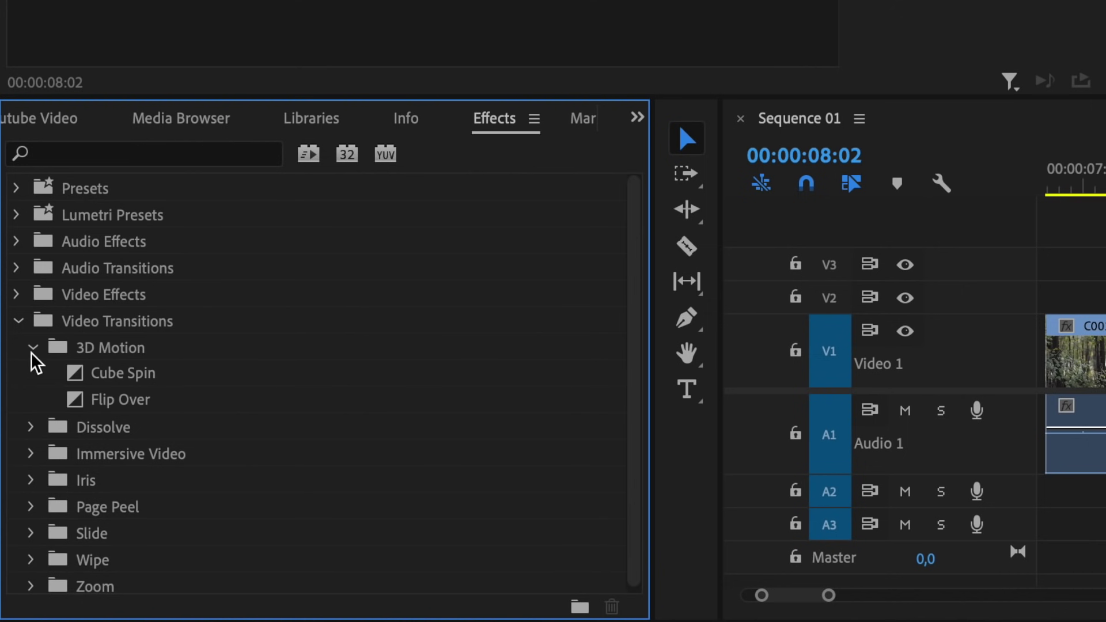
click(31, 349)
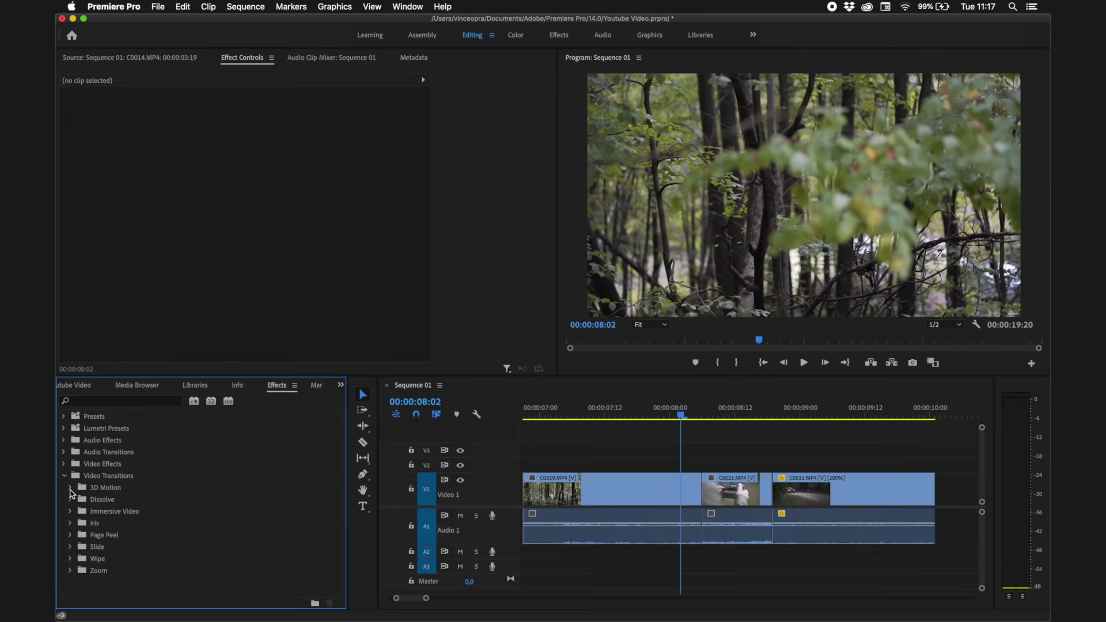
click(31, 375)
click(122, 522)
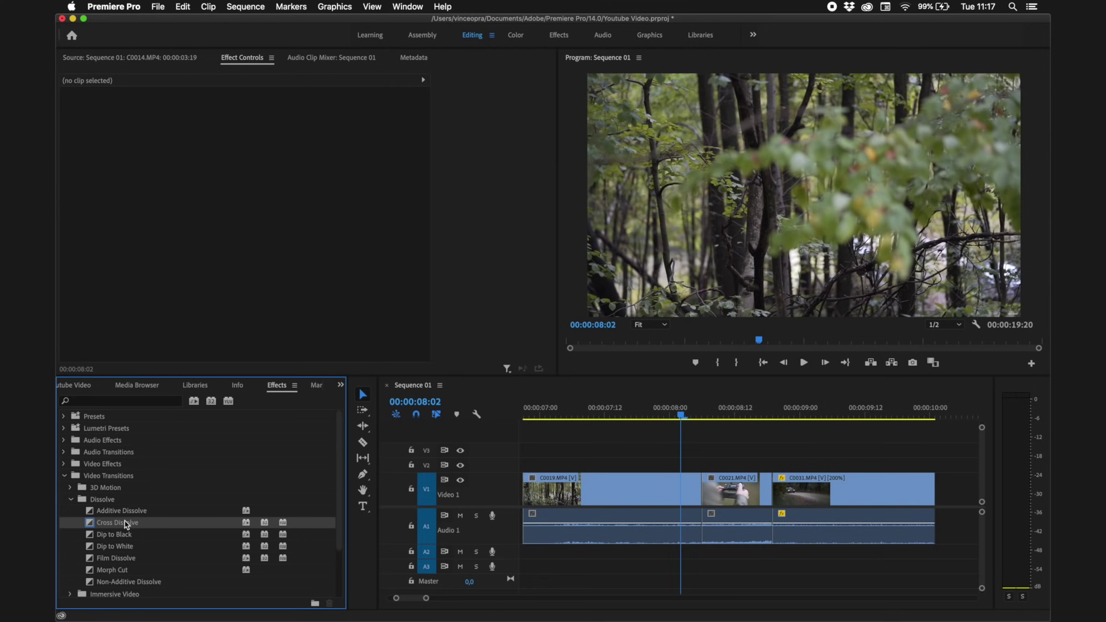
drag(126, 524, 701, 488)
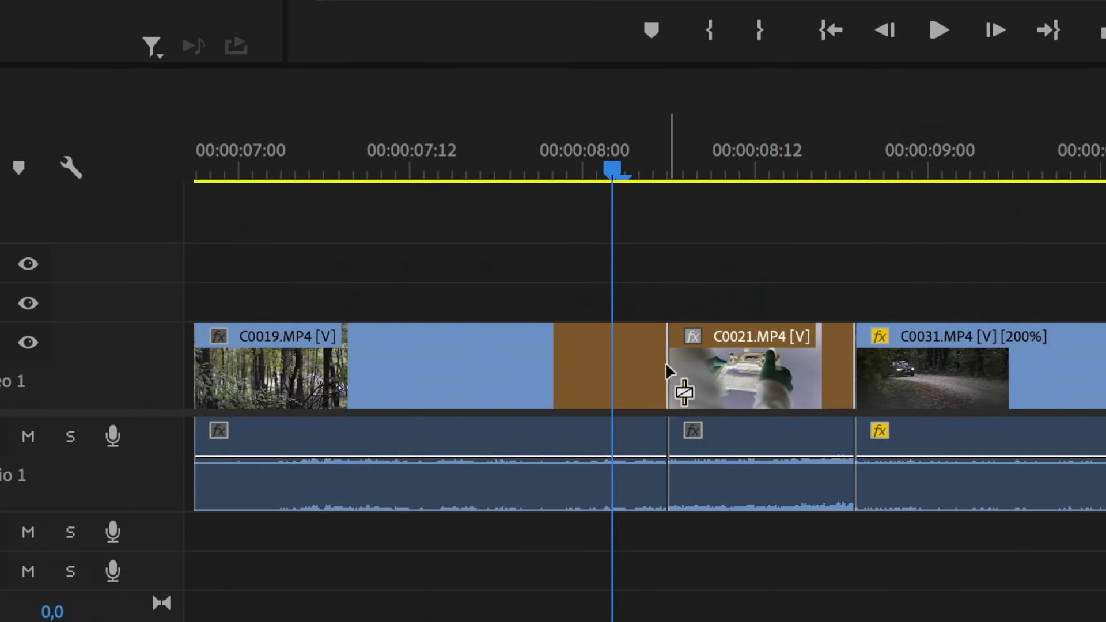
drag(667, 362, 668, 363)
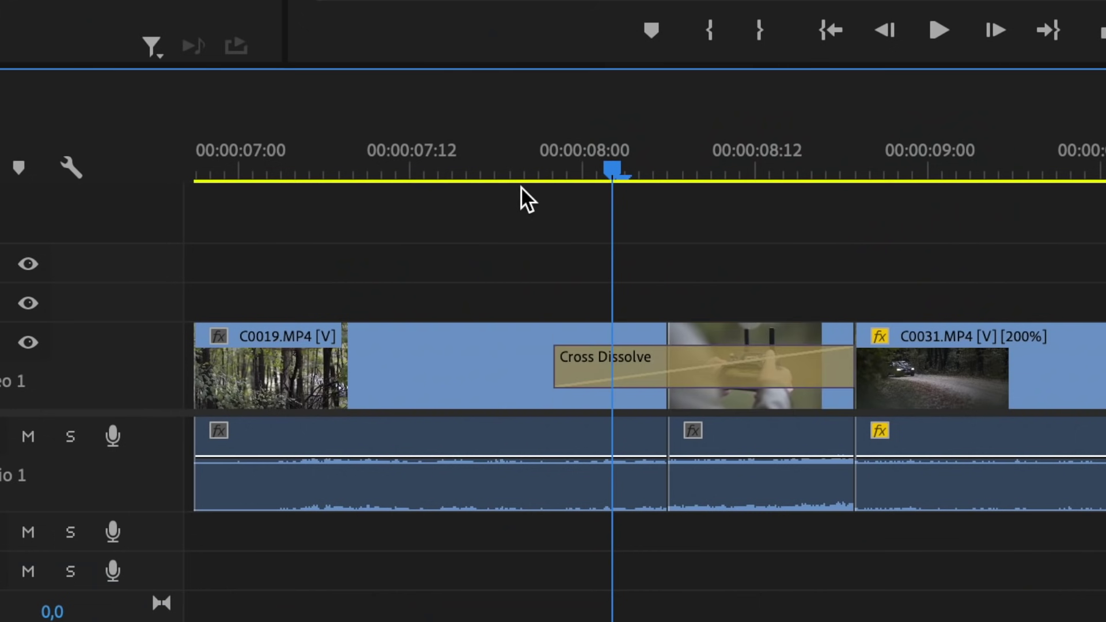
drag(550, 156, 851, 190)
- Shift the C0031.MP4 clip about one second later and extend the end of C0021.MP4 to about 00:00:09:13
drag(876, 489, 1006, 488)
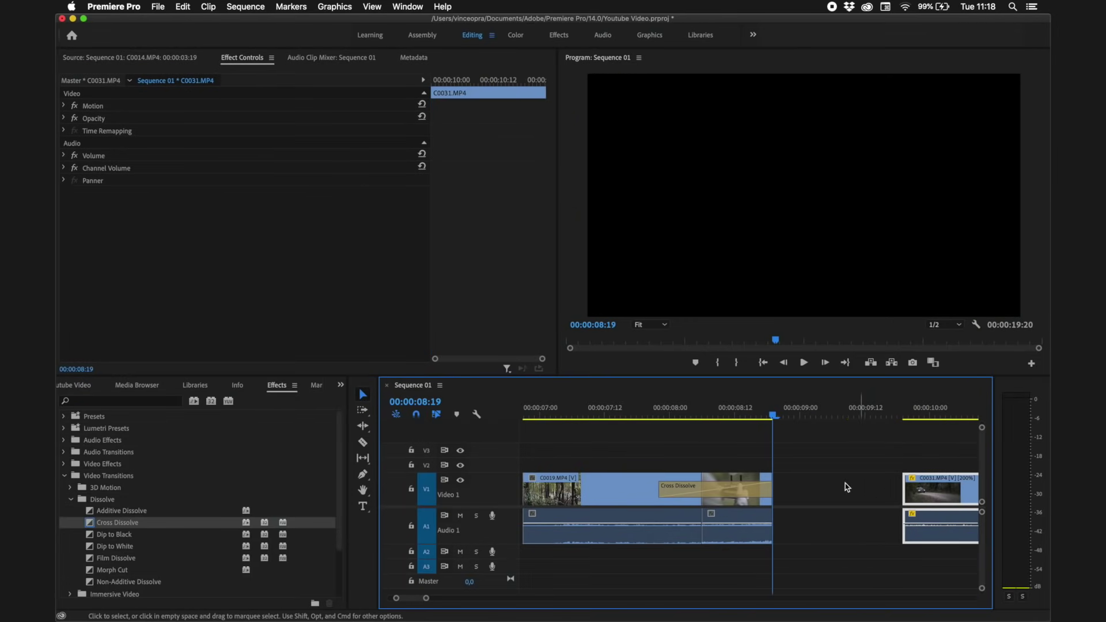
drag(772, 488, 869, 485)
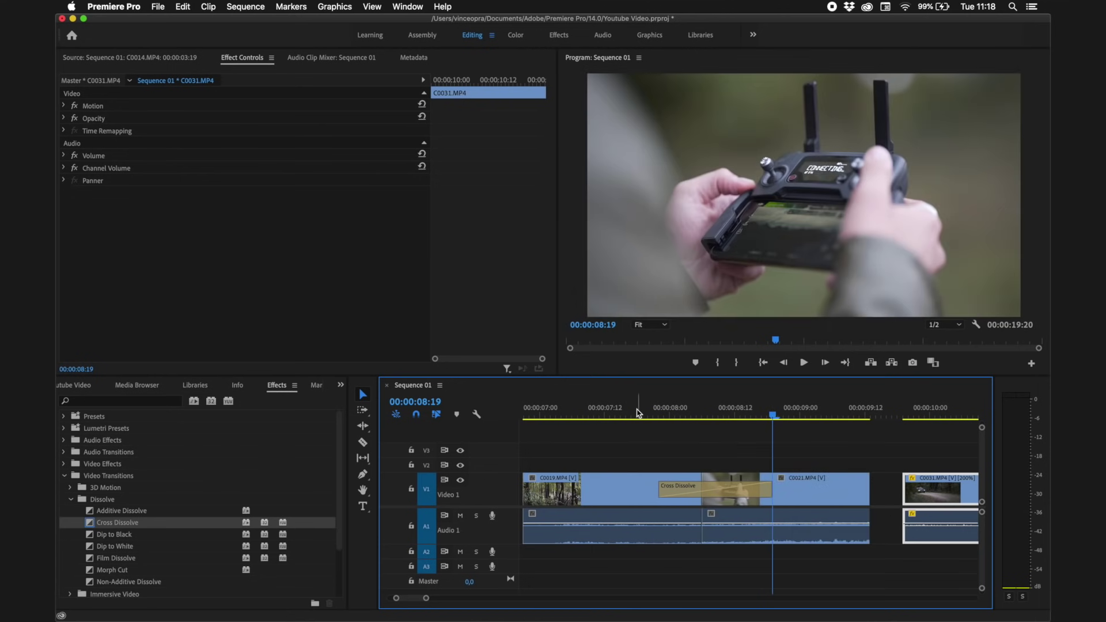
- Play the sequence from about 00:00:07:00 through the Cross Dissolve into the extended C0021.MP4 clip
drag(632, 410, 546, 416)
key(space)
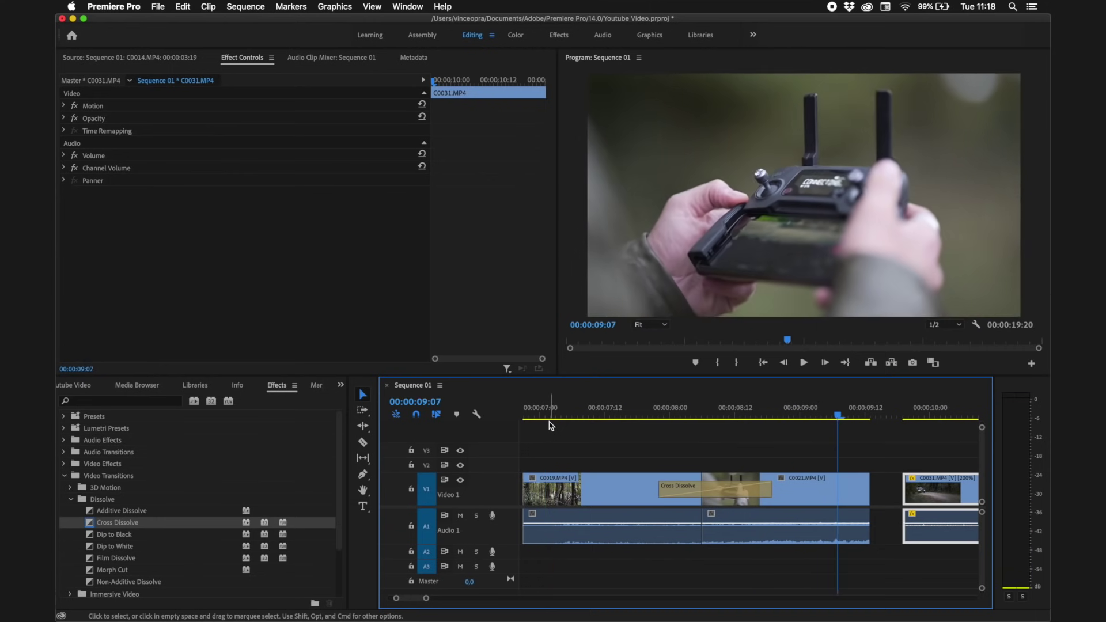
- Stop playback and extend the end of C0021.MP4 to 00:00:09:17, closing most of the gap before C0031.MP4
key(space)
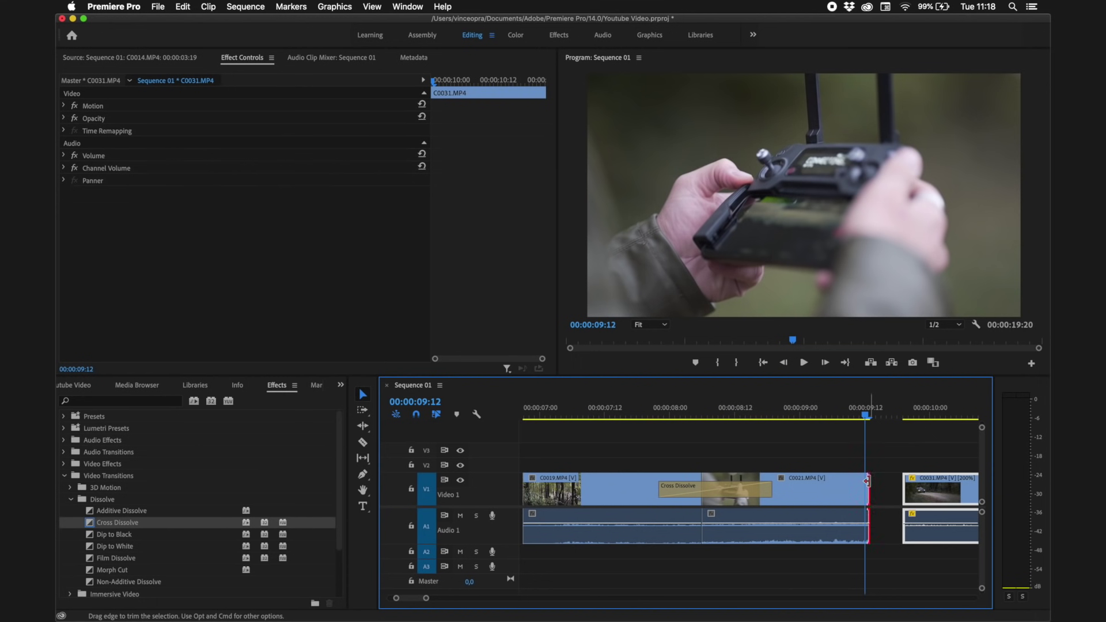
drag(875, 481, 896, 481)
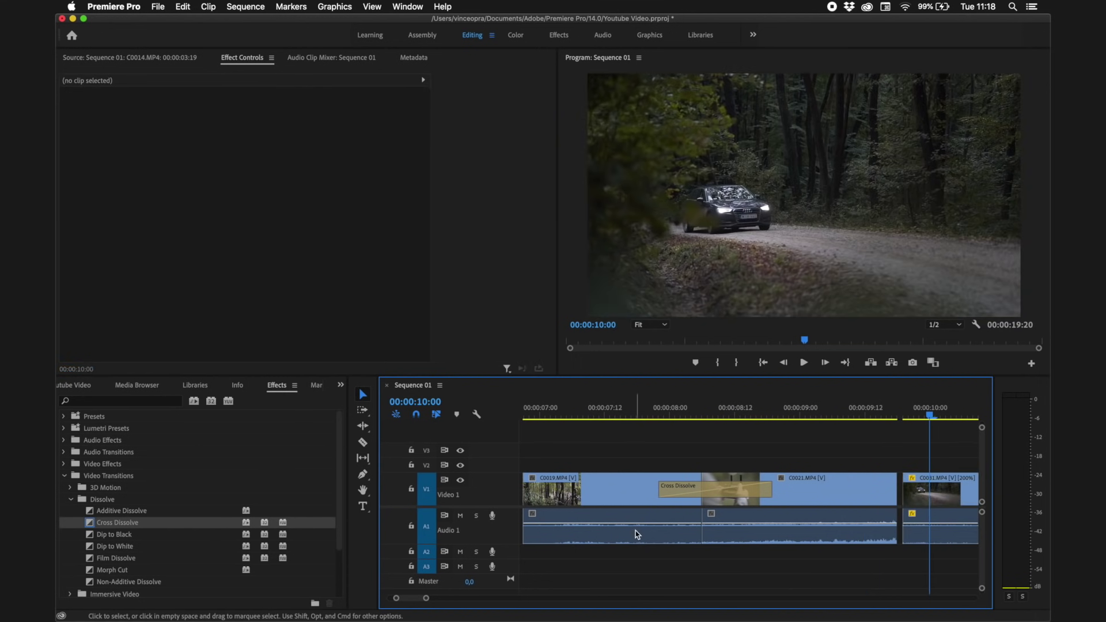
- Shorten the Cross Dissolve between C0019.MP4 and C0021.MP4 to a duration of 9 frames
click(708, 415)
key(=)
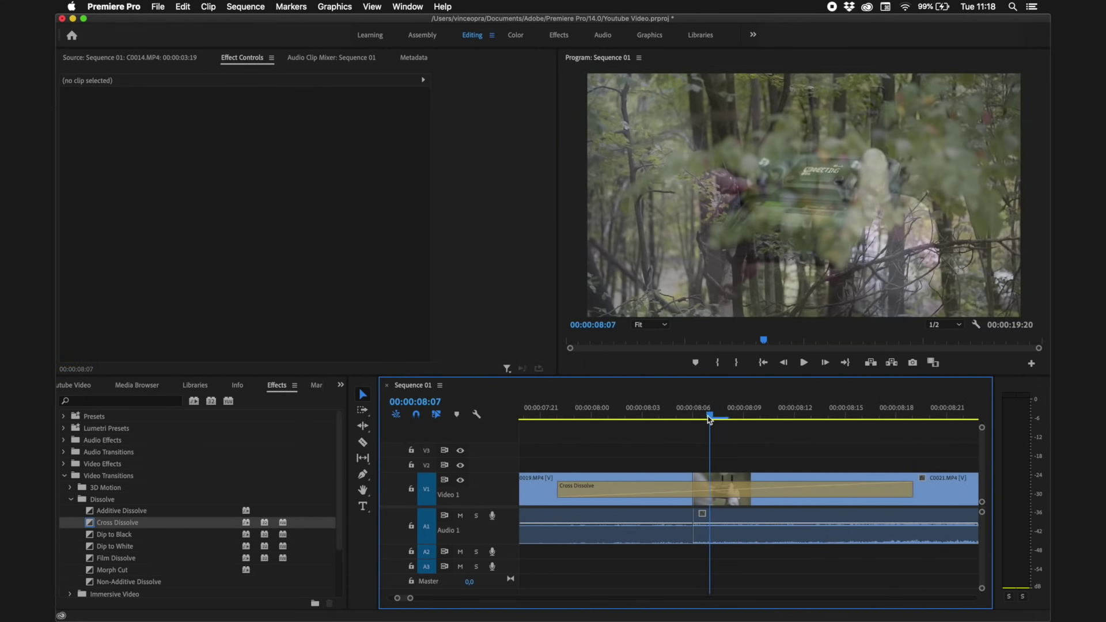
click(886, 488)
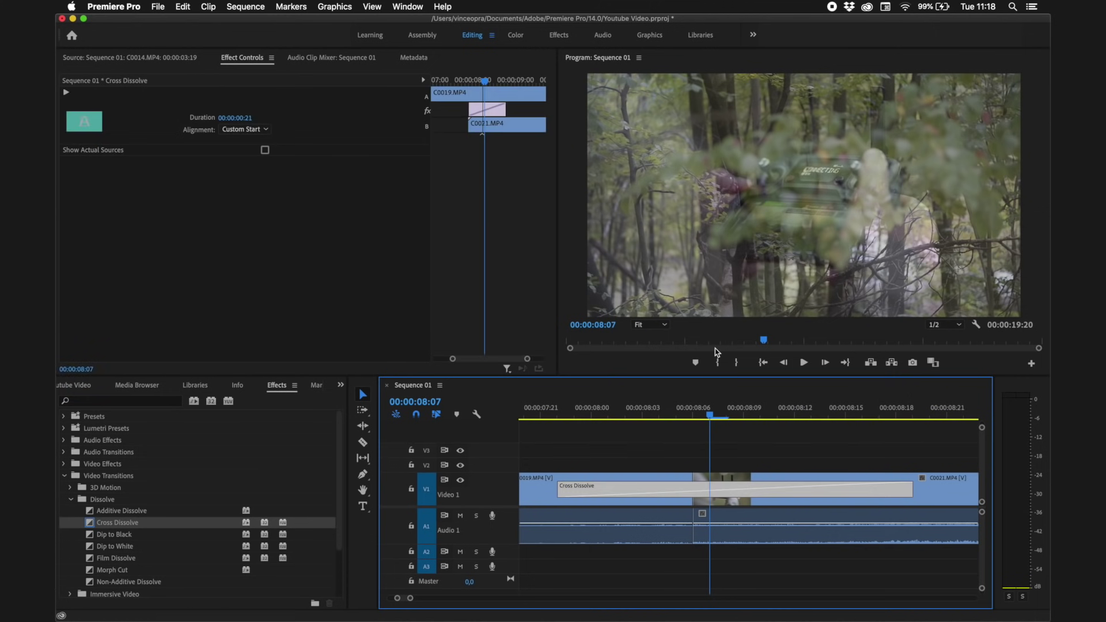
drag(911, 483, 795, 484)
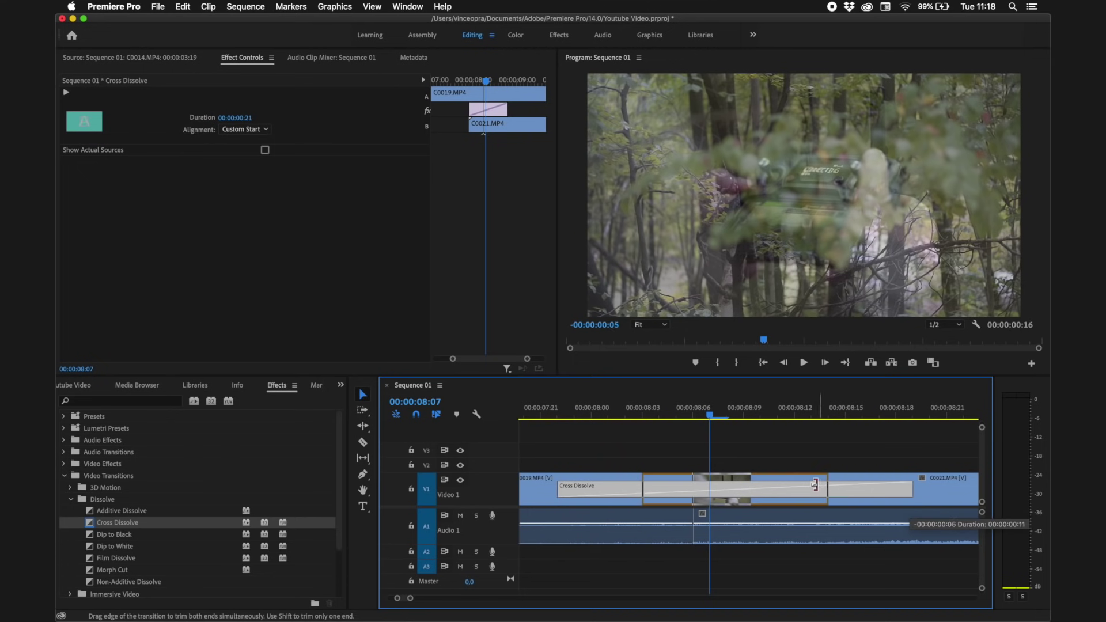
- Extend the end of the last clip in the sequence to about 00:00:20:02
scroll(928, 473, down, 5)
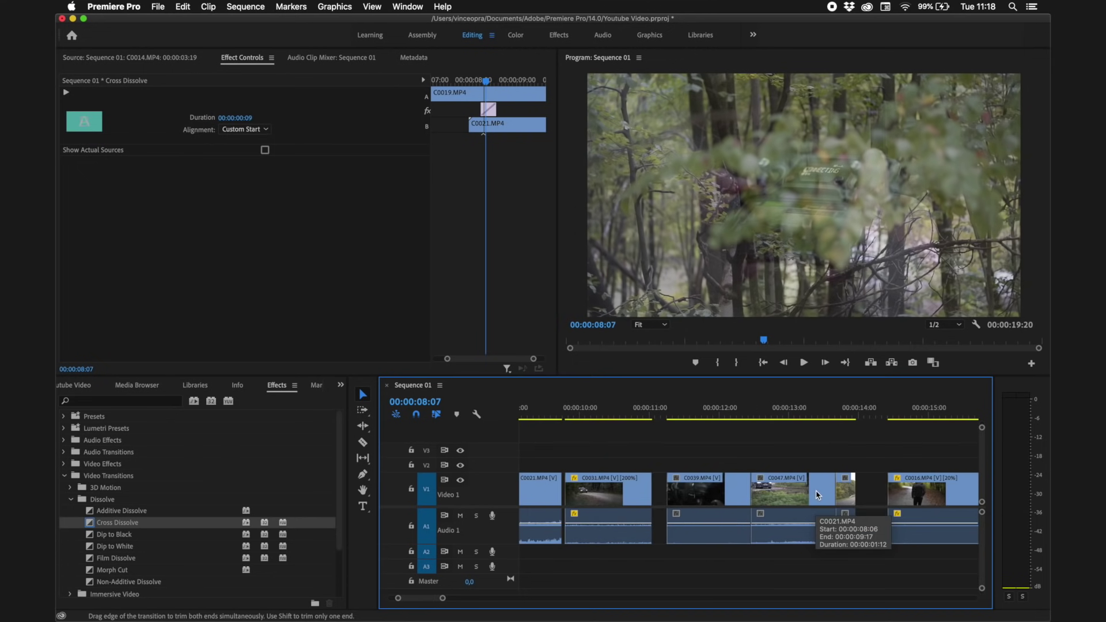
click(948, 440)
click(950, 416)
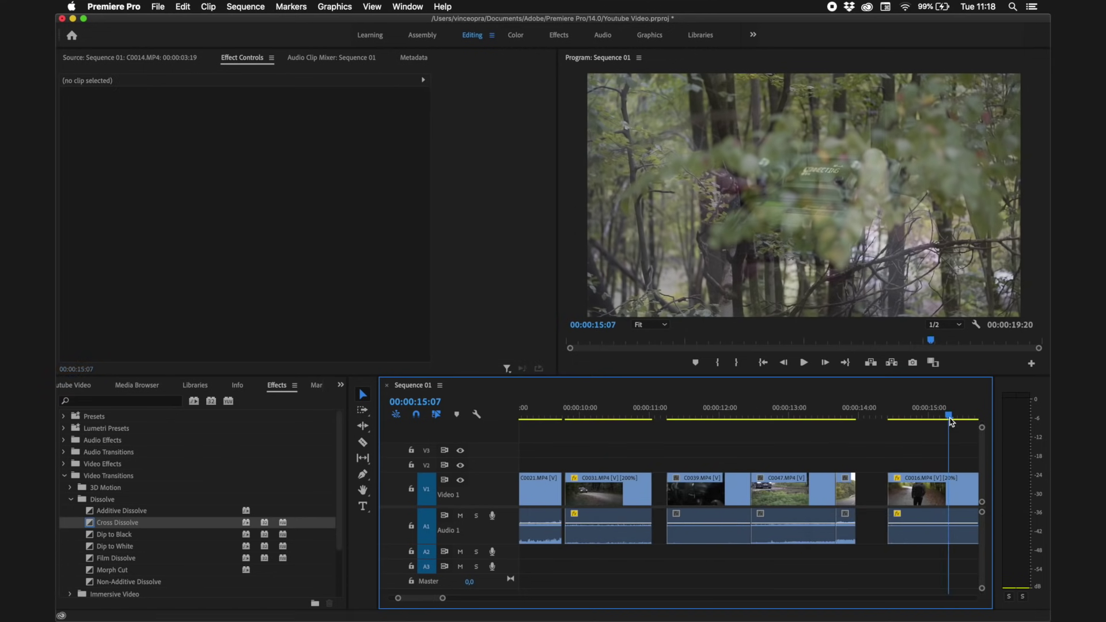
scroll(950, 421, down, 3)
scroll(951, 422, down, 5)
mouse_move(925, 489)
mouse_down()
mouse_move(718, 490)
mouse_move(939, 488)
mouse_up()
- Apply the Gaussian Blur effect from the Blur & Sharpen video effects to the C0031.MP4 clip
click(740, 408)
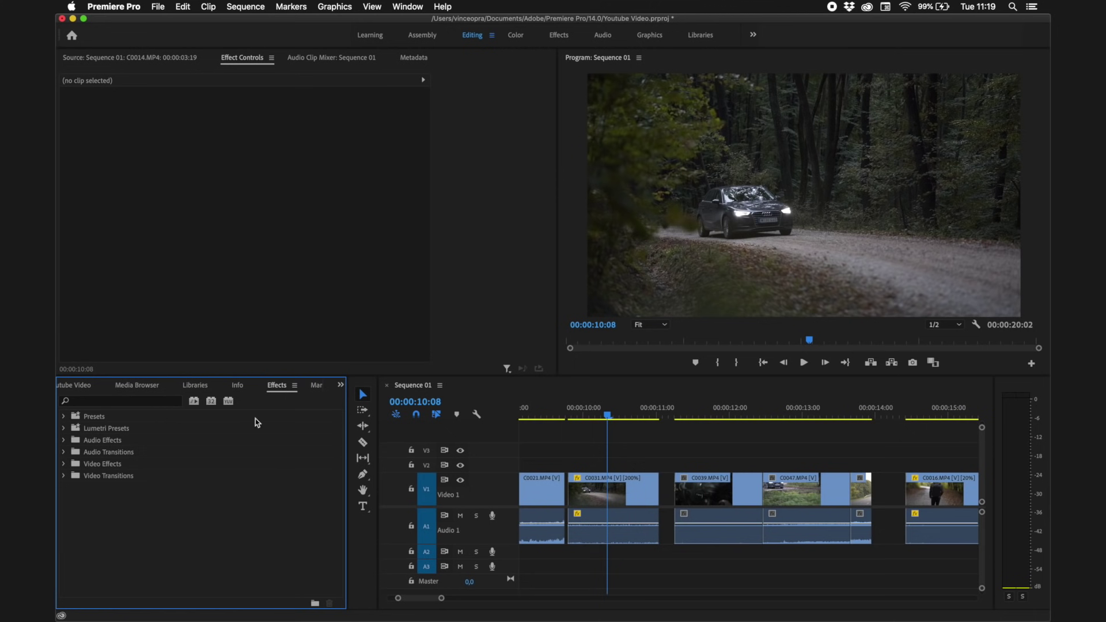
click(64, 464)
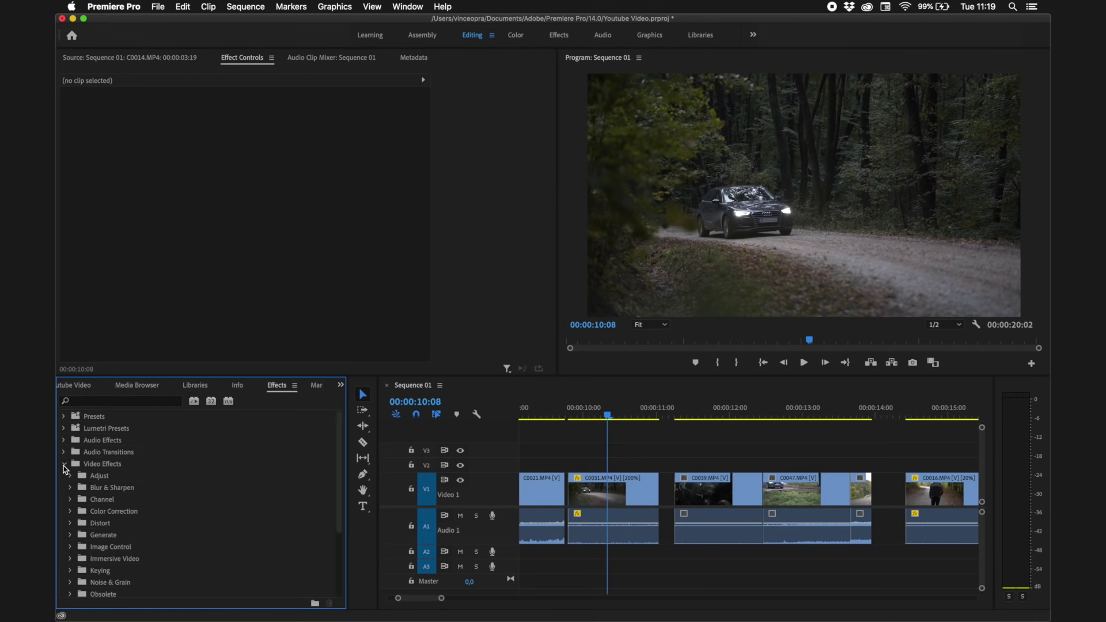
scroll(119, 487, down, 1)
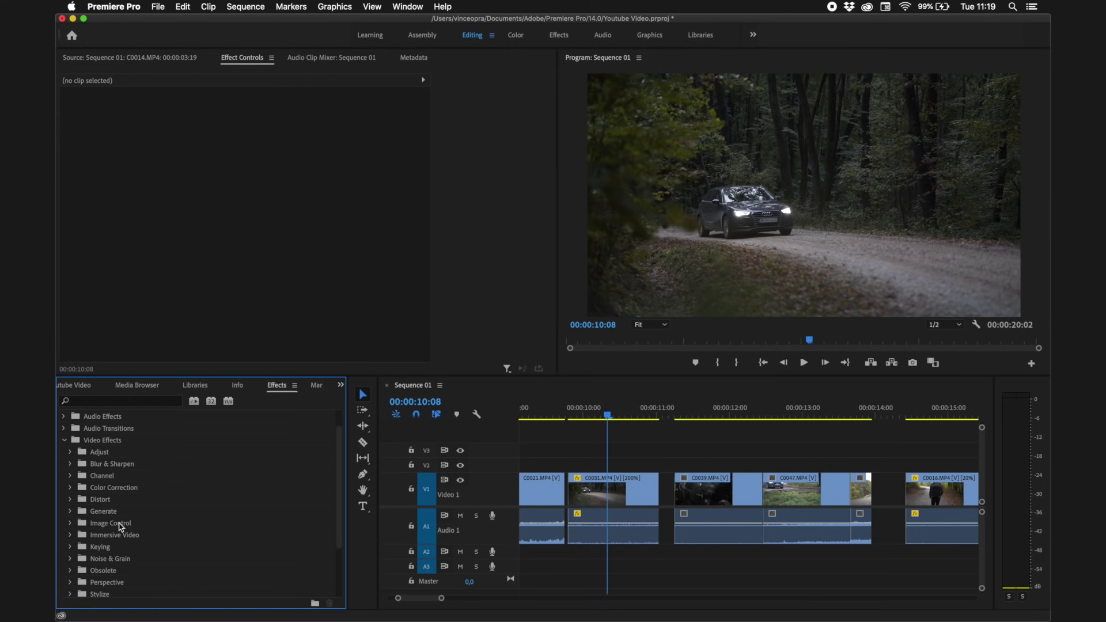
click(71, 465)
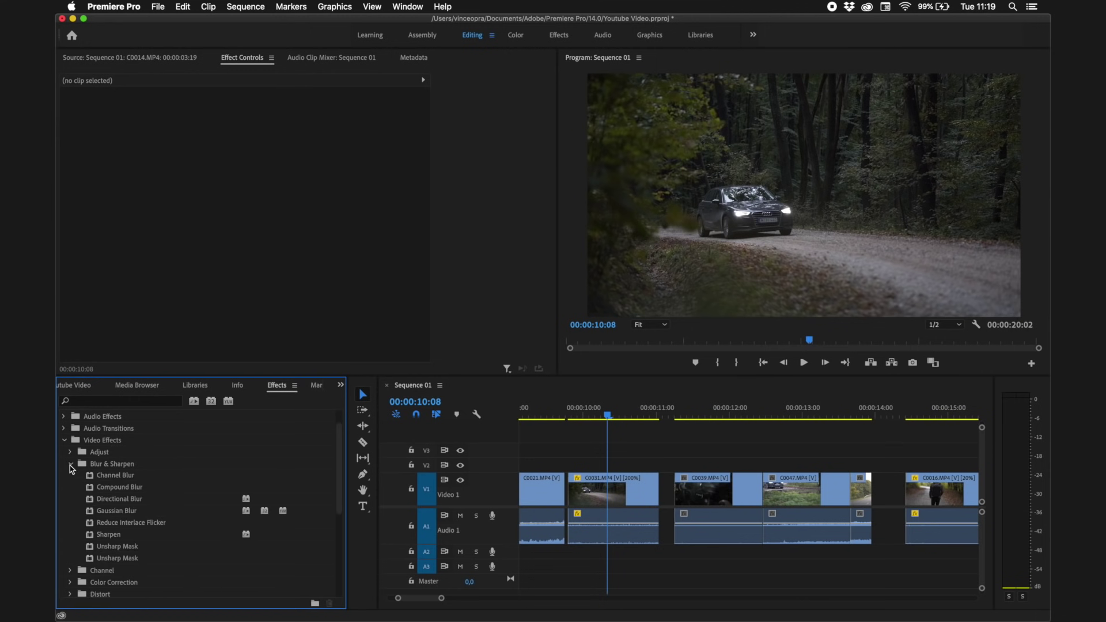
click(122, 512)
drag(122, 512, 617, 494)
click(617, 494)
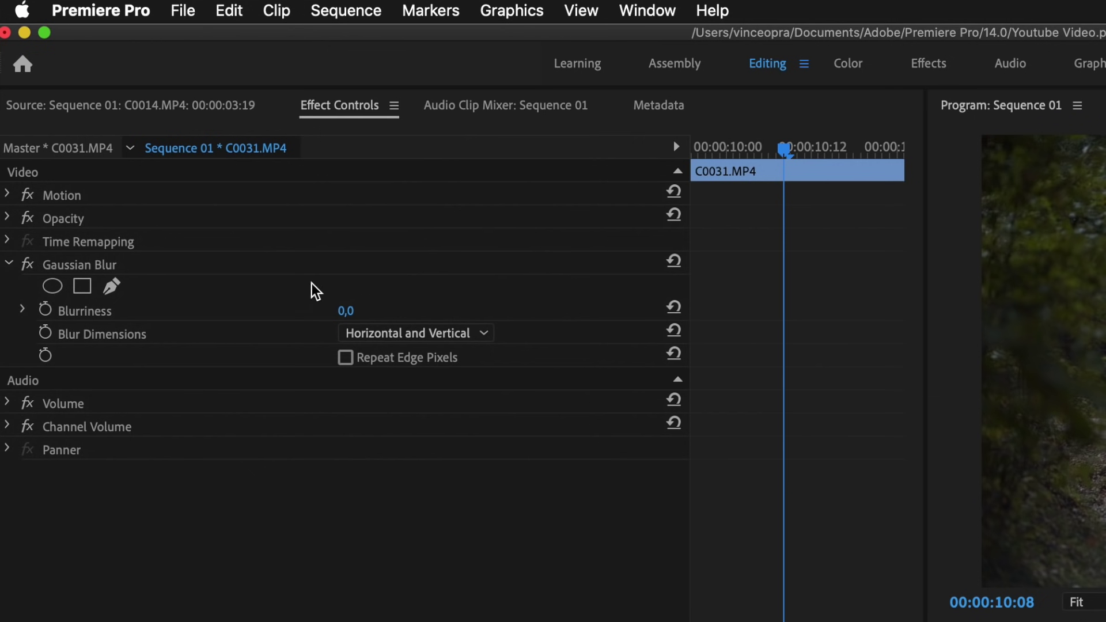
- Set the Gaussian Blur's Blurriness to 30 on C0031.MP4 and play the clip from 00:00:09:20
click(349, 311)
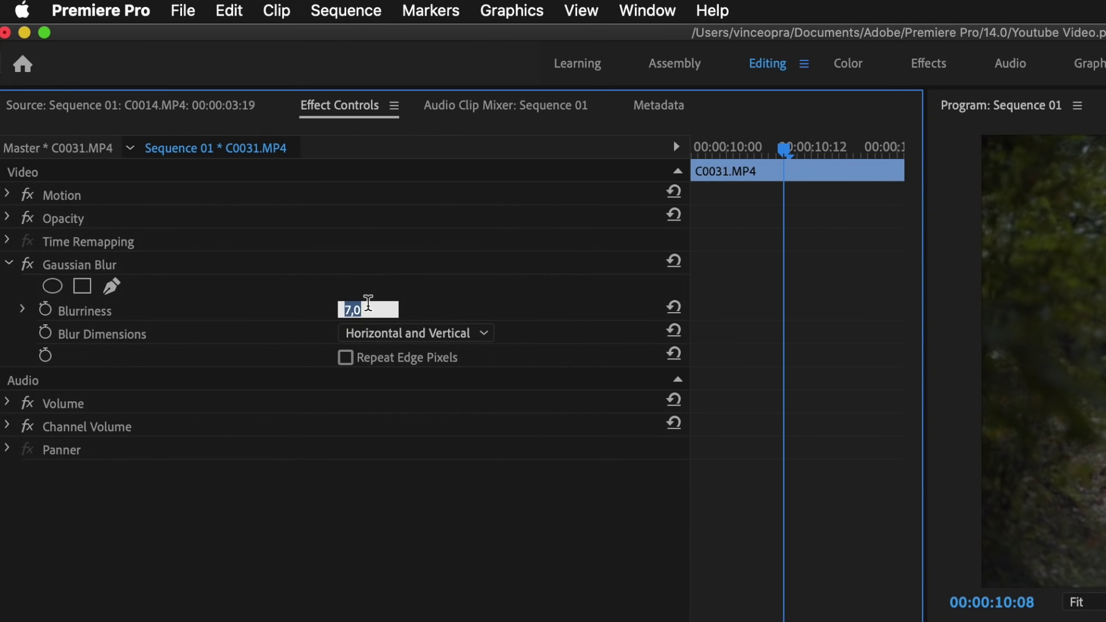
text(30)
key(Return)
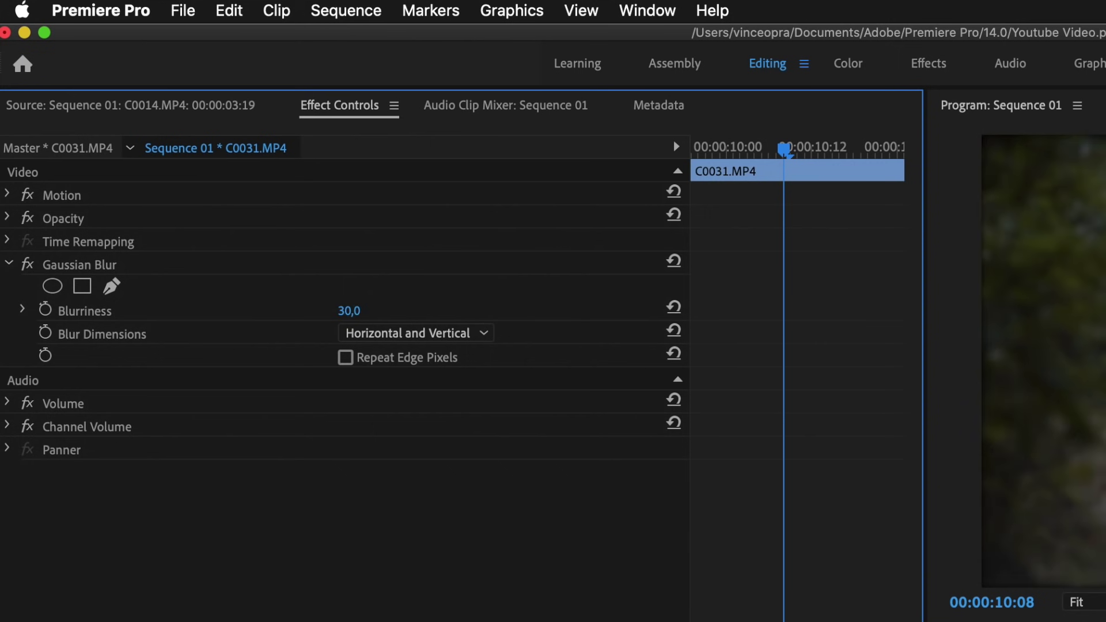
click(572, 419)
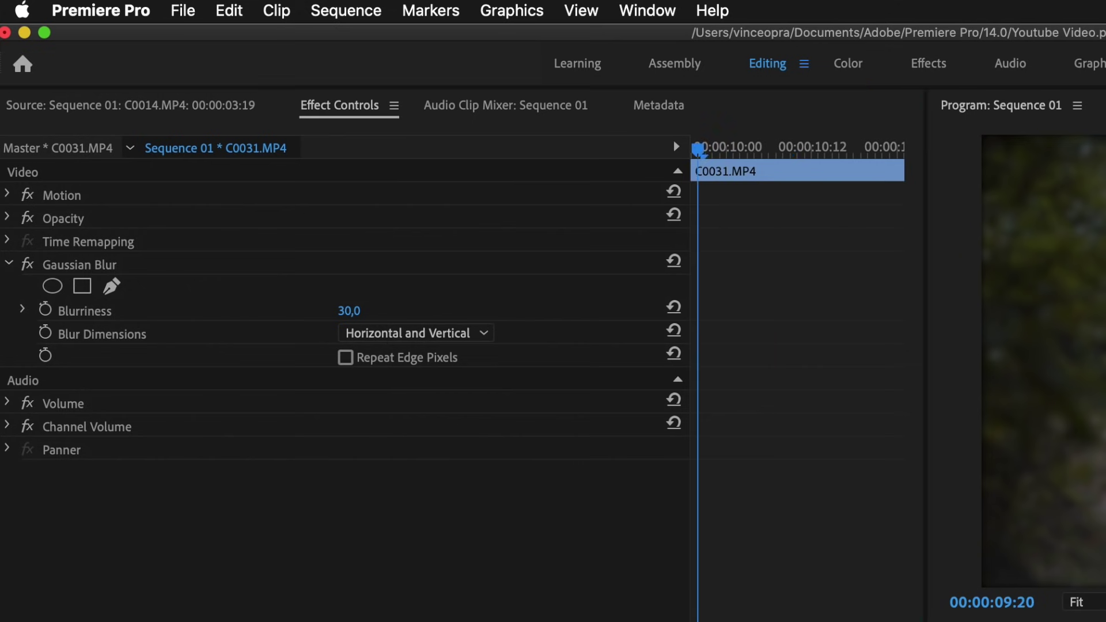
key(space)
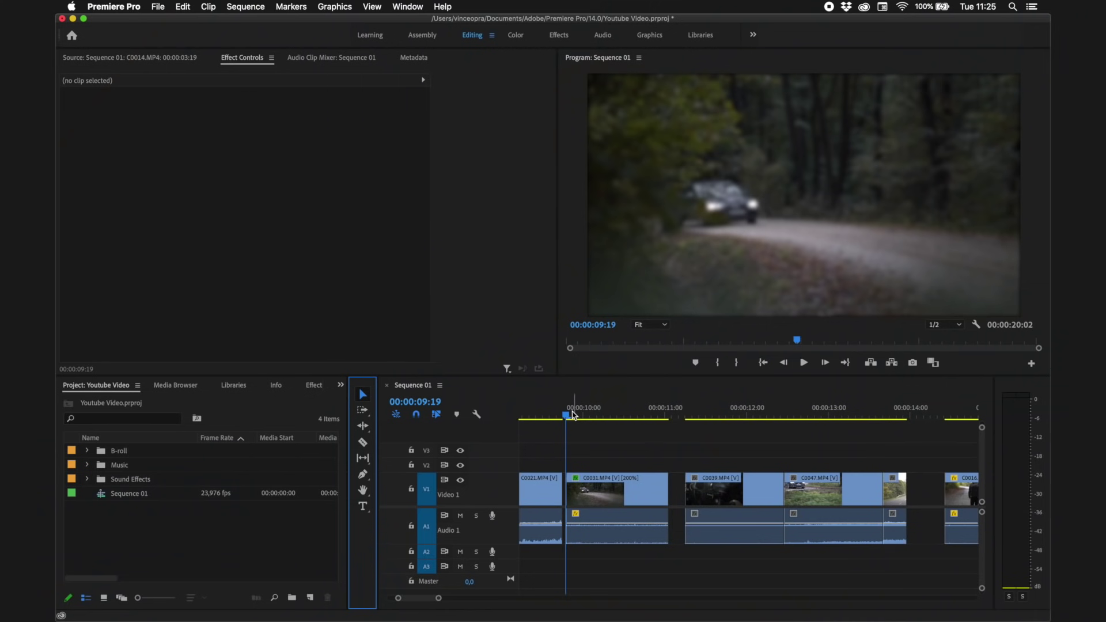
- Add a text graphic reading FOREST over the blurred C0031.MP4 clip at 00:00:09:20
click(572, 412)
key(t)
click(705, 189)
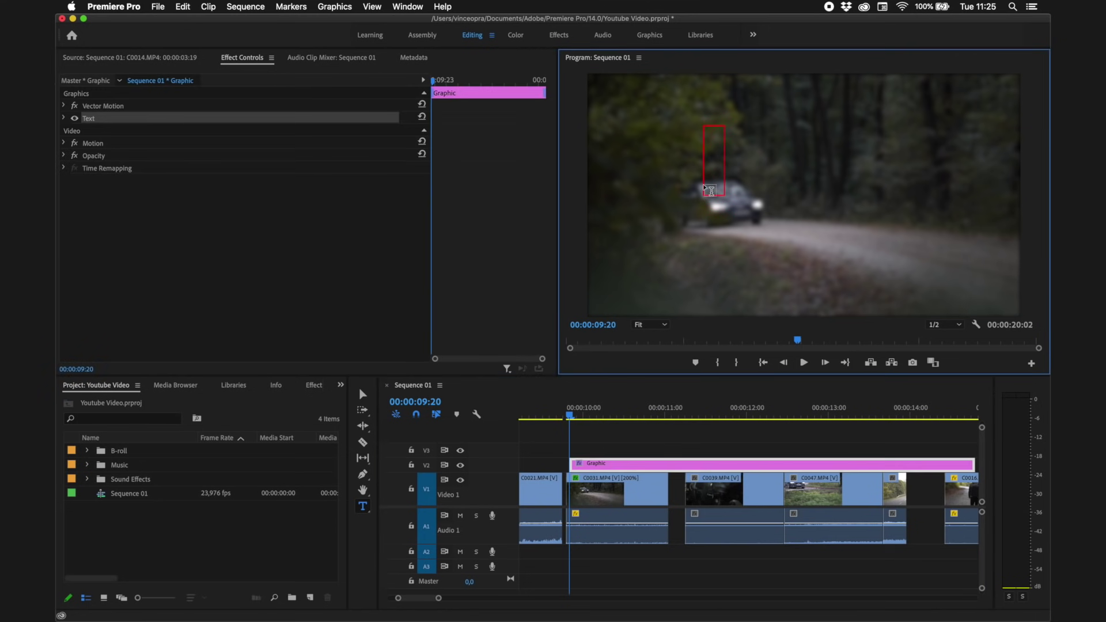
text(FPREII)
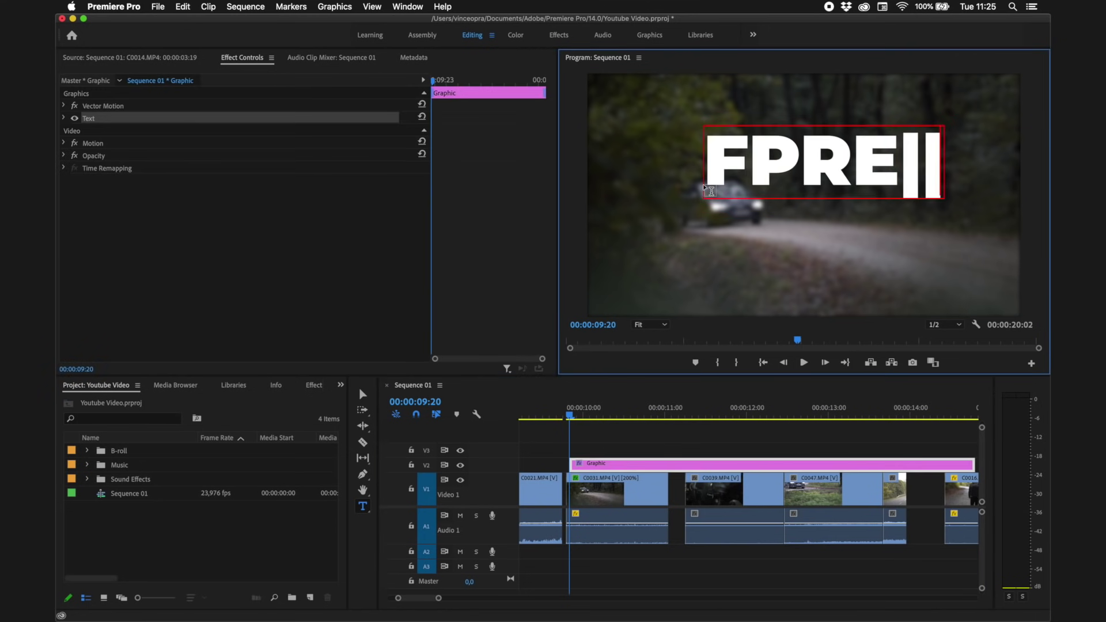
key(BackSpace)
key(BackSpace)
key(BackSpace)
text(OREST)
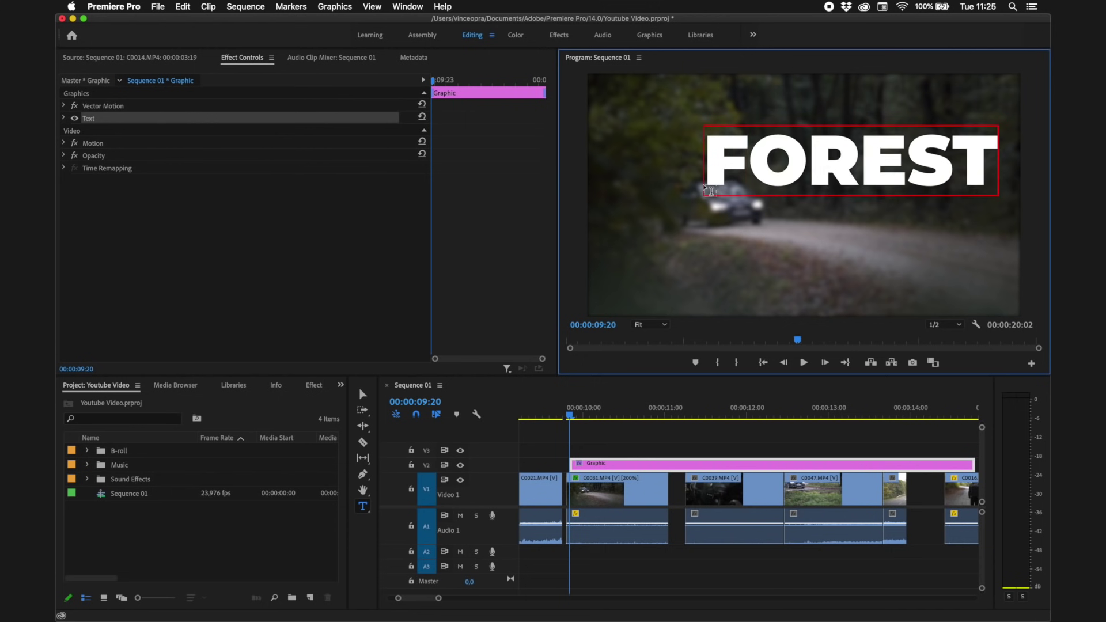
key(Escape)
- Format the FOREST text in Montserrat SemiBold with font size 198 and tracking 39
drag(730, 164, 977, 163)
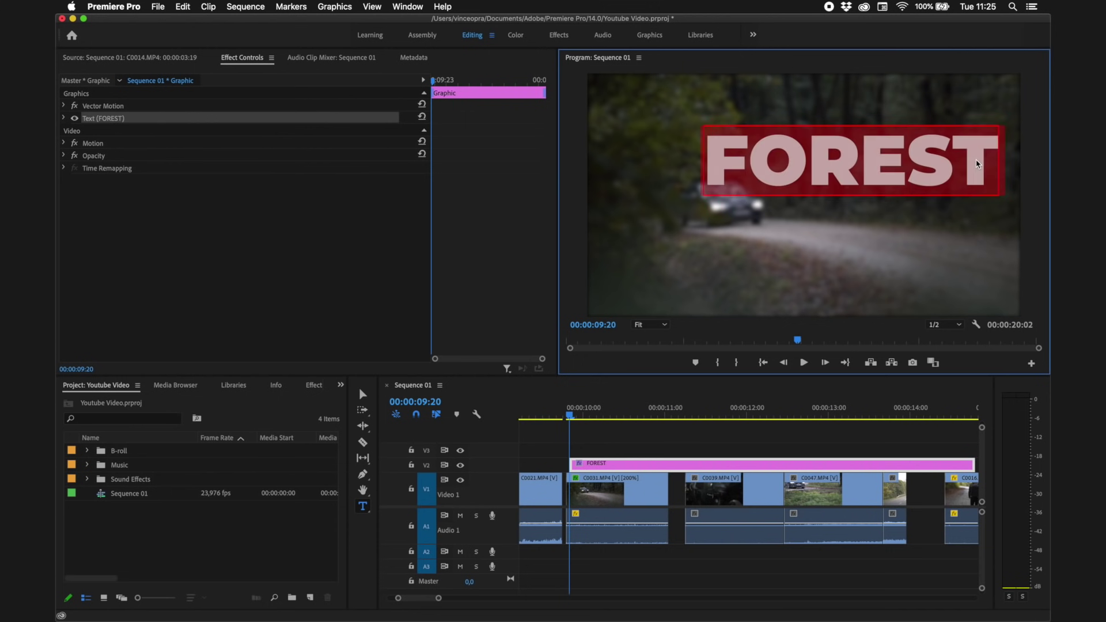
click(64, 119)
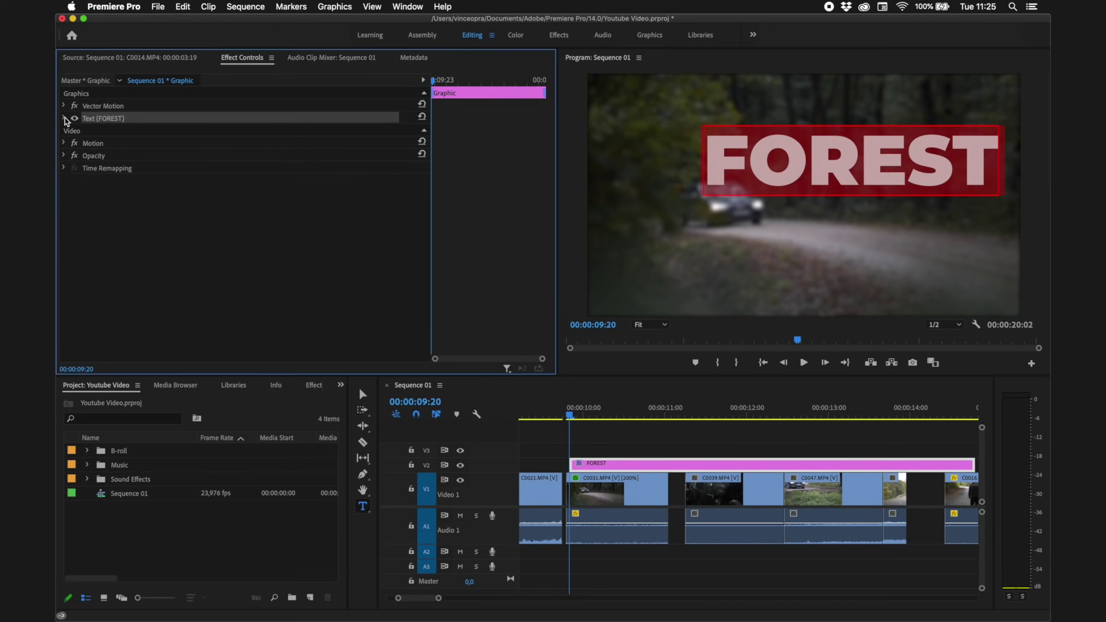
drag(283, 175, 273, 178)
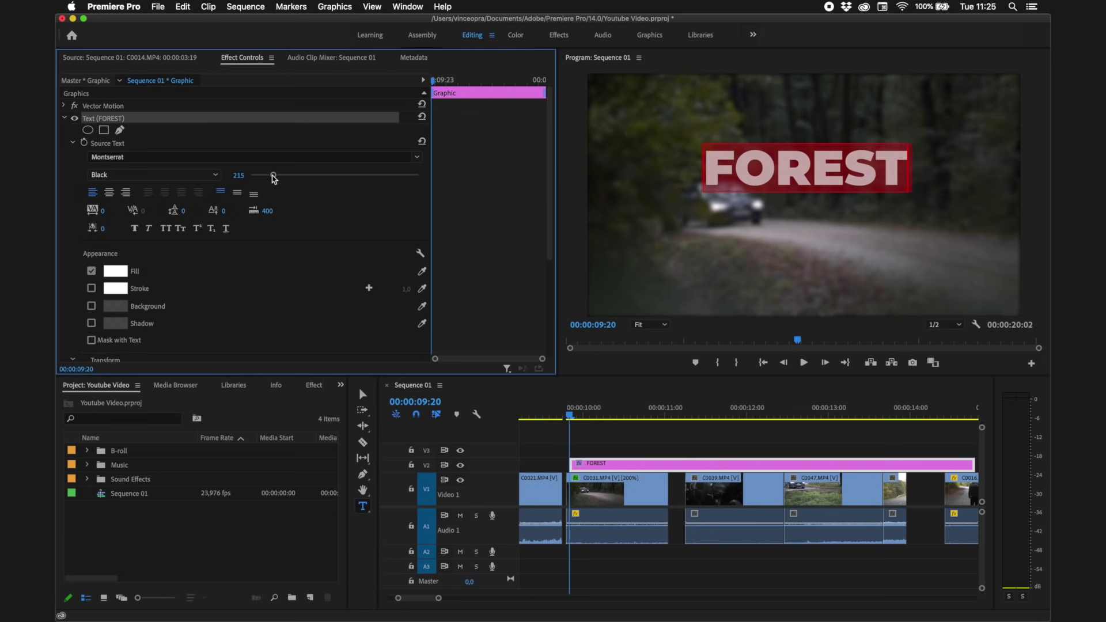
click(145, 173)
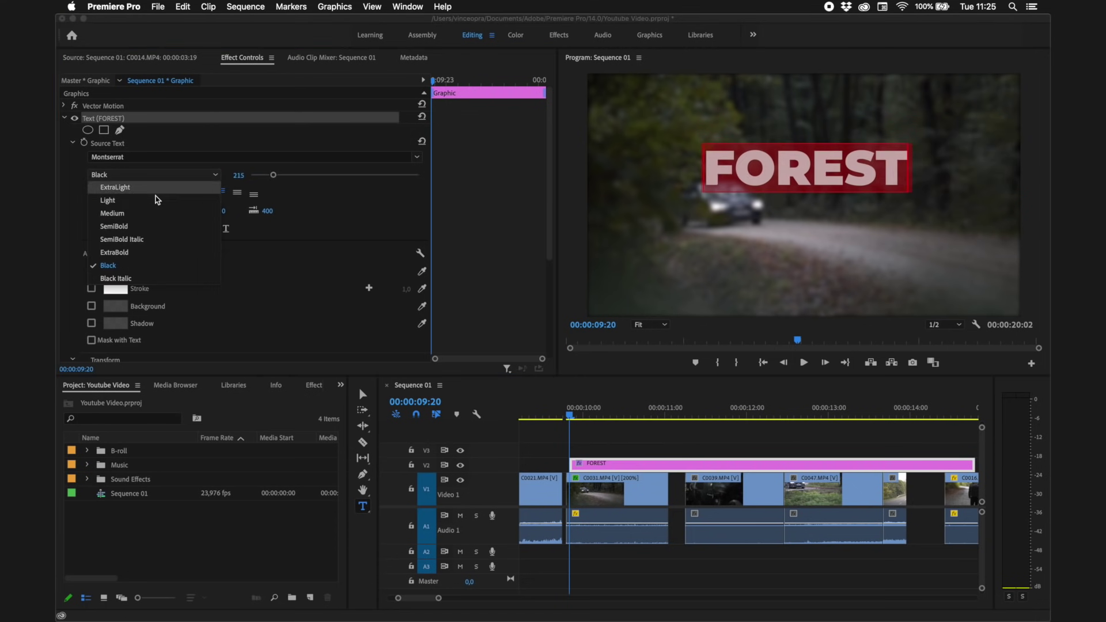
click(143, 231)
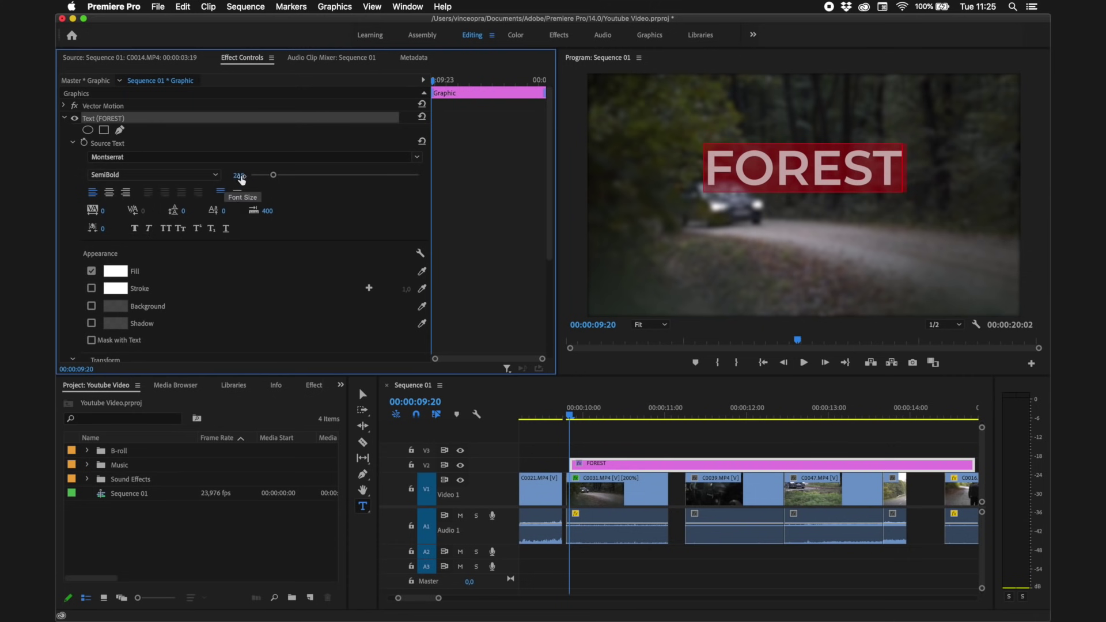
drag(273, 175, 272, 181)
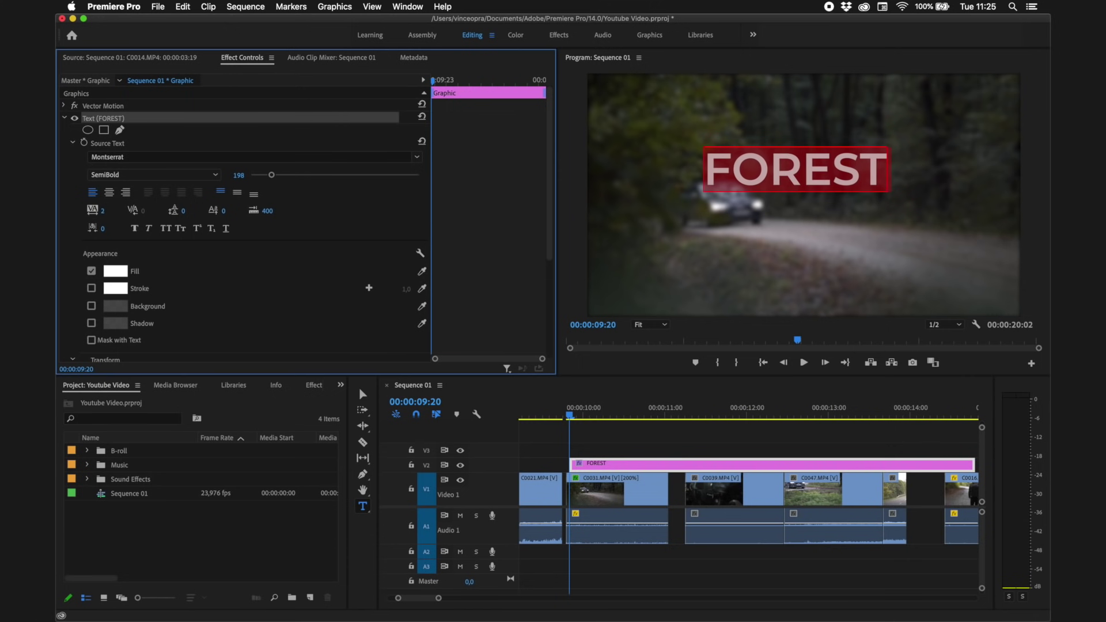
drag(102, 211, 126, 211)
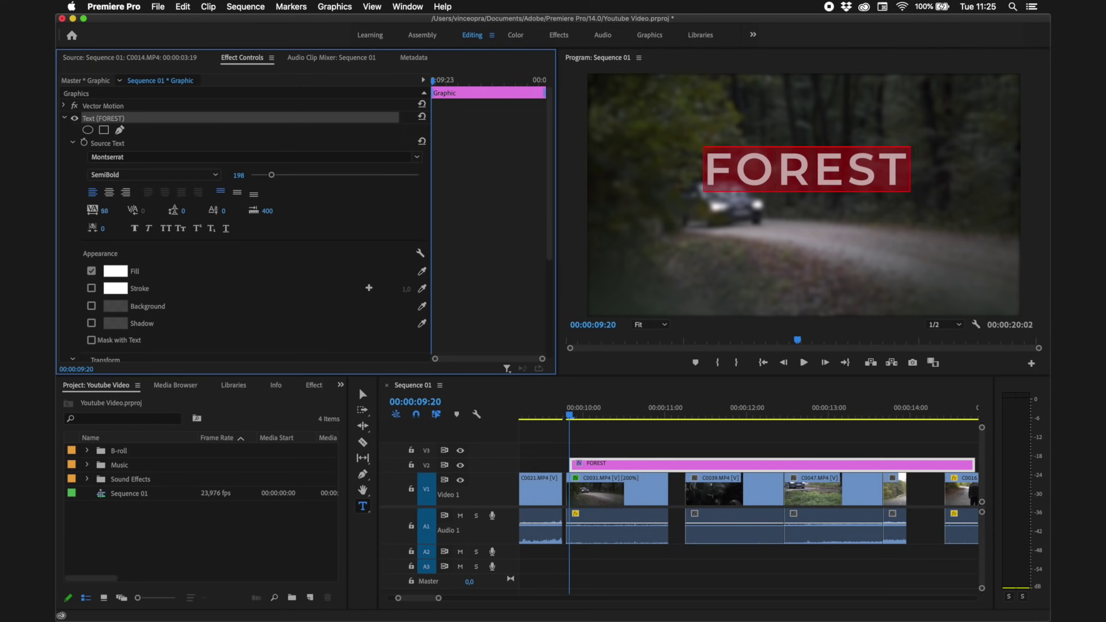
- Set the FOREST text's position to 567.8, 608.0 and slightly lower the graphic's overall opacity
scroll(252, 233, down, 5)
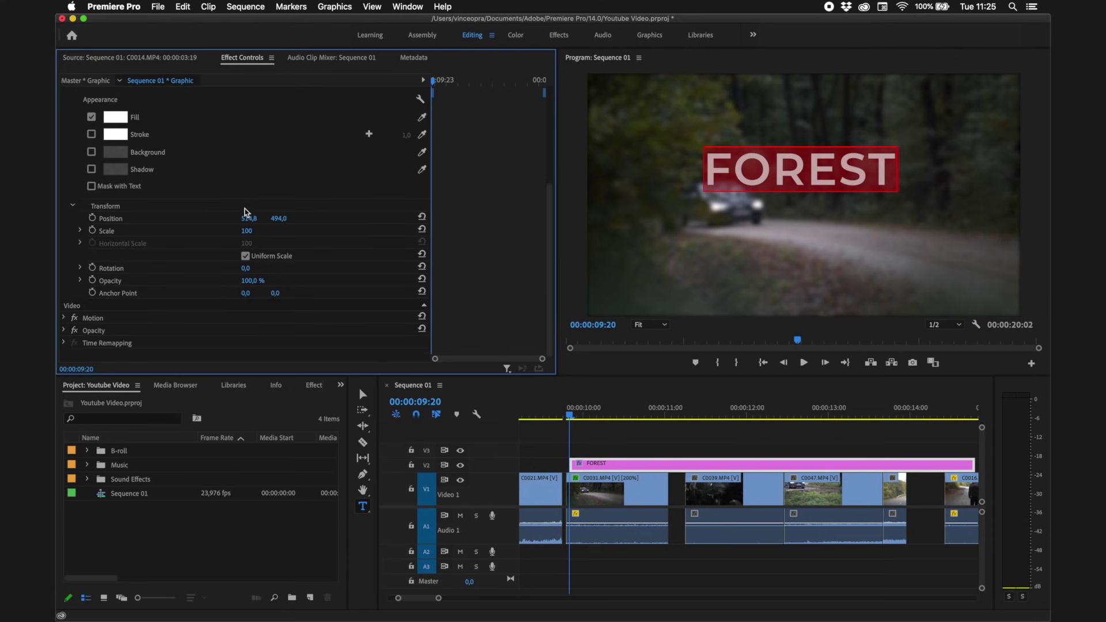
drag(248, 218, 285, 220)
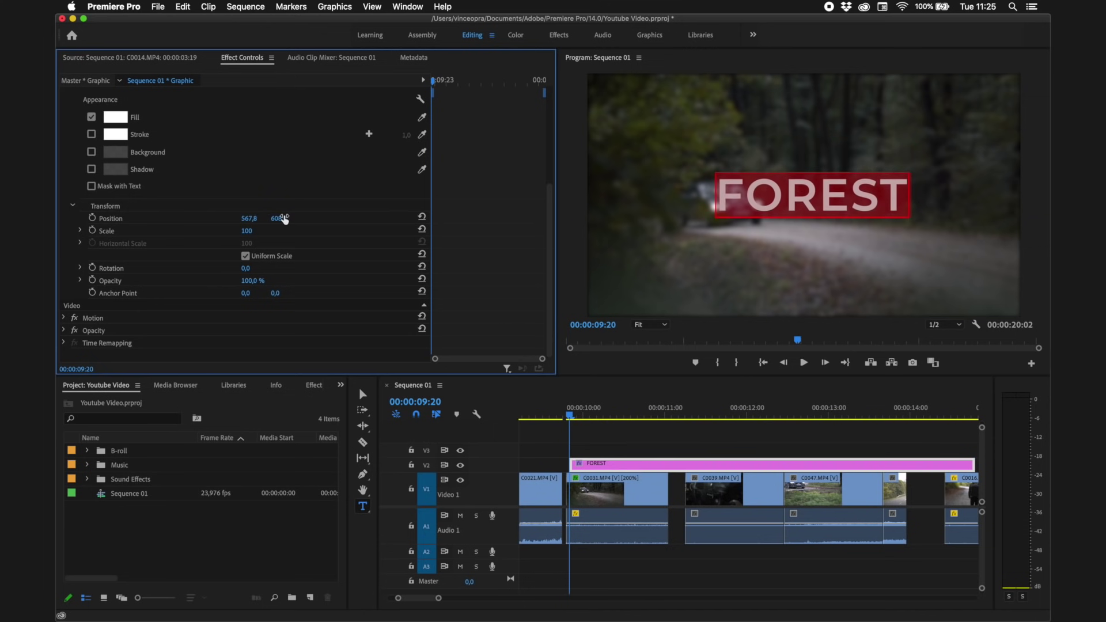
click(65, 331)
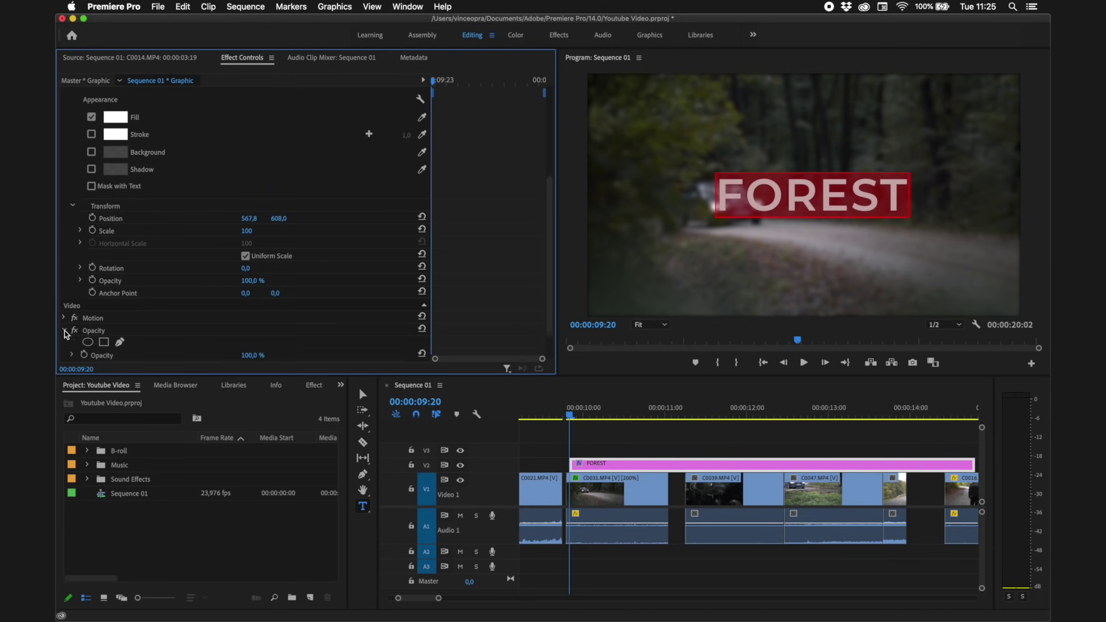
scroll(67, 334, down, 2)
drag(259, 324, 242, 324)
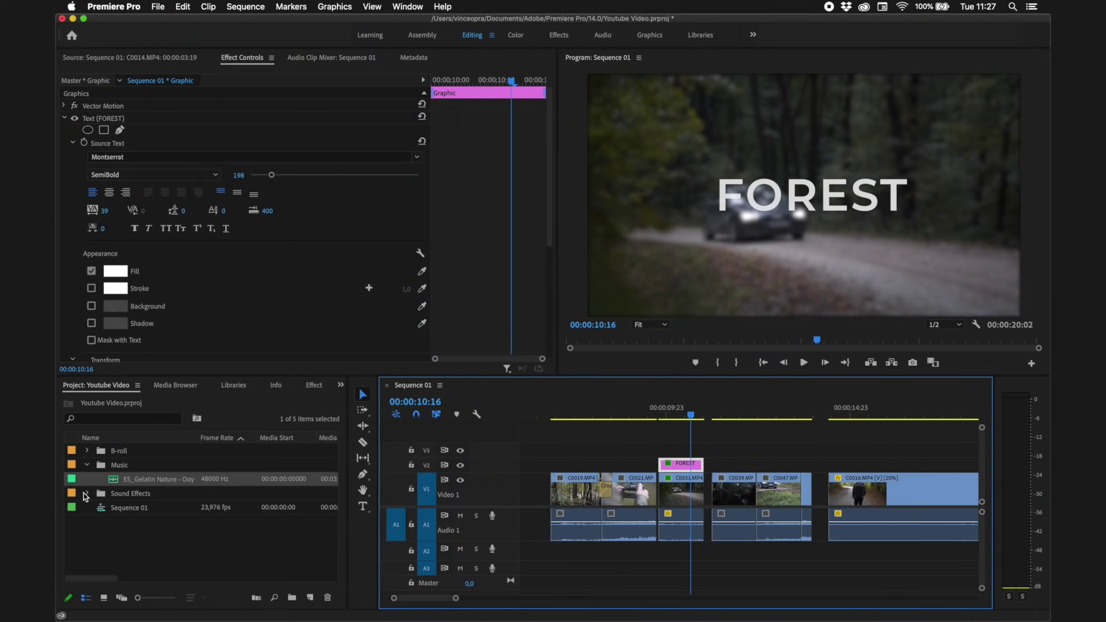
- Place the ES_Gelatin Nature - Ooyy music on audio track A2 at the start of C0019.MP4 and enlarge the track's height
click(88, 493)
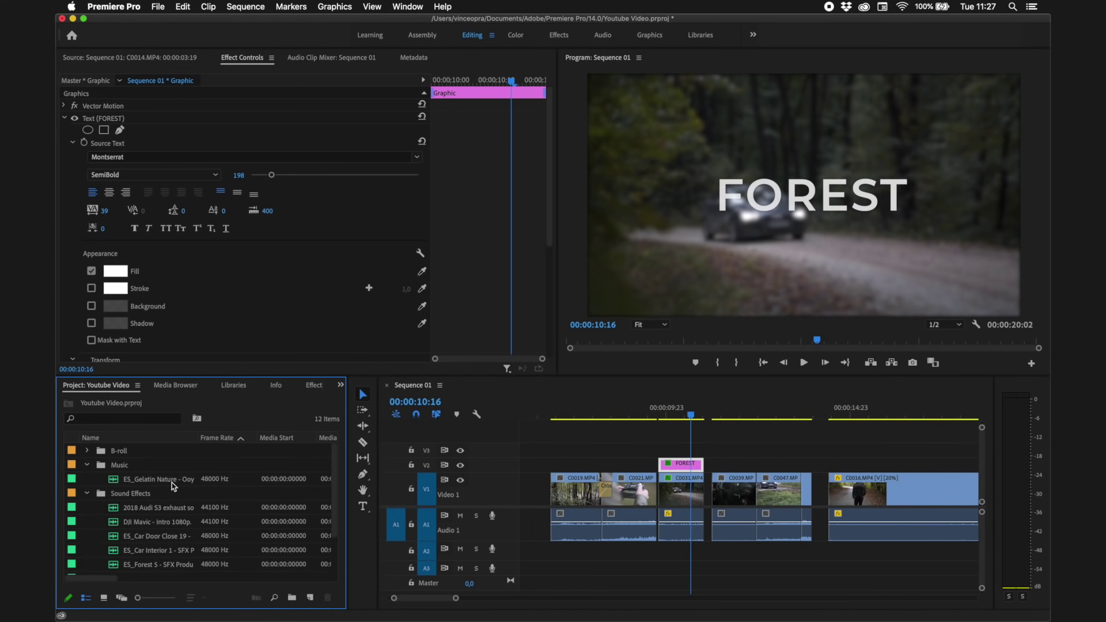
drag(173, 483, 559, 554)
drag(562, 555, 559, 553)
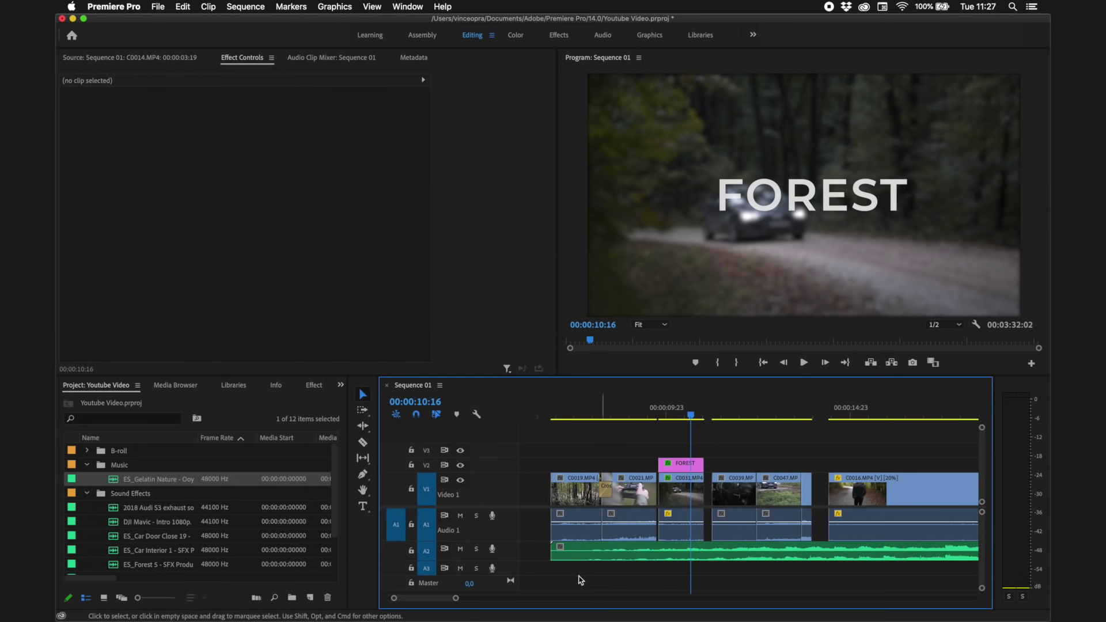
drag(507, 567, 450, 599)
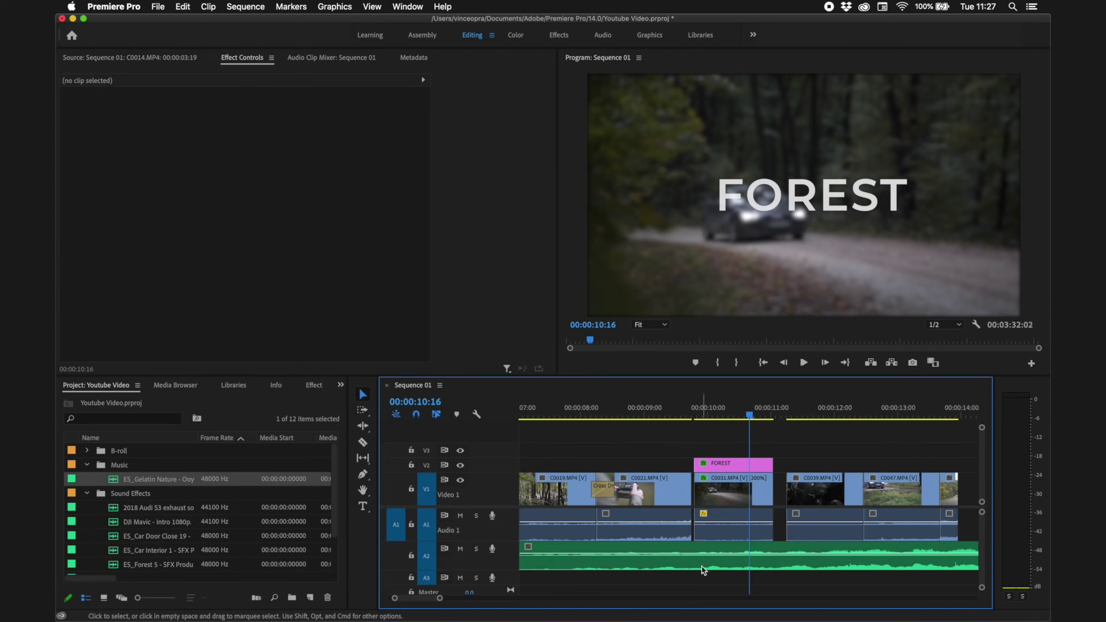
- With the playhead at 00:00:11:17, lower the volume level of the ES_Gelatin Nature - Ooyy music clip on track A2 to -15.5 dB
scroll(703, 570, right, 5)
click(708, 409)
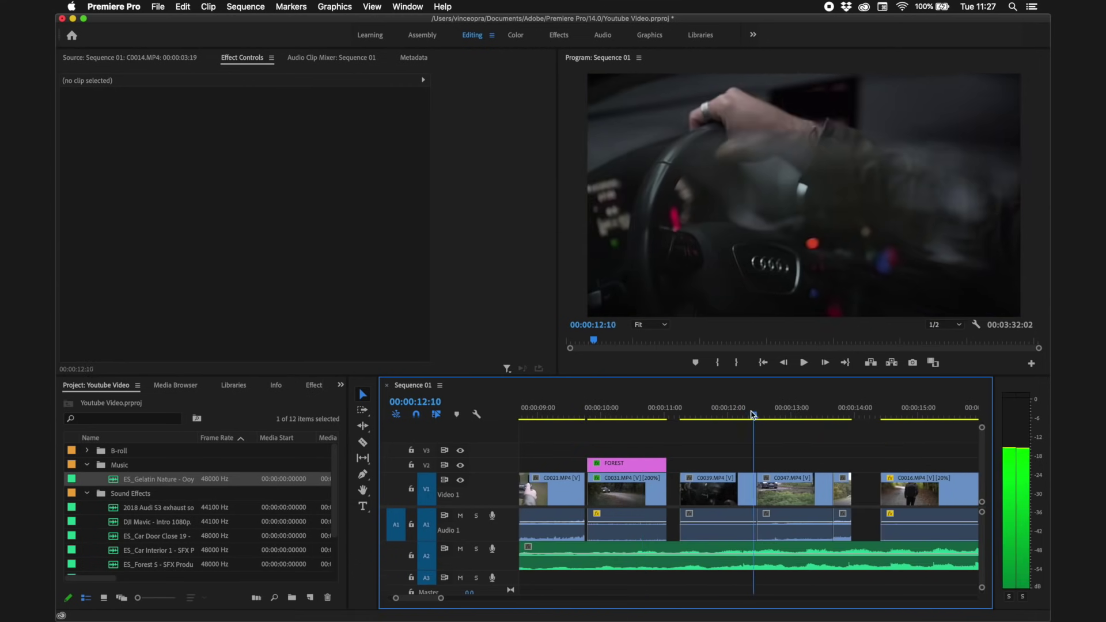
click(699, 551)
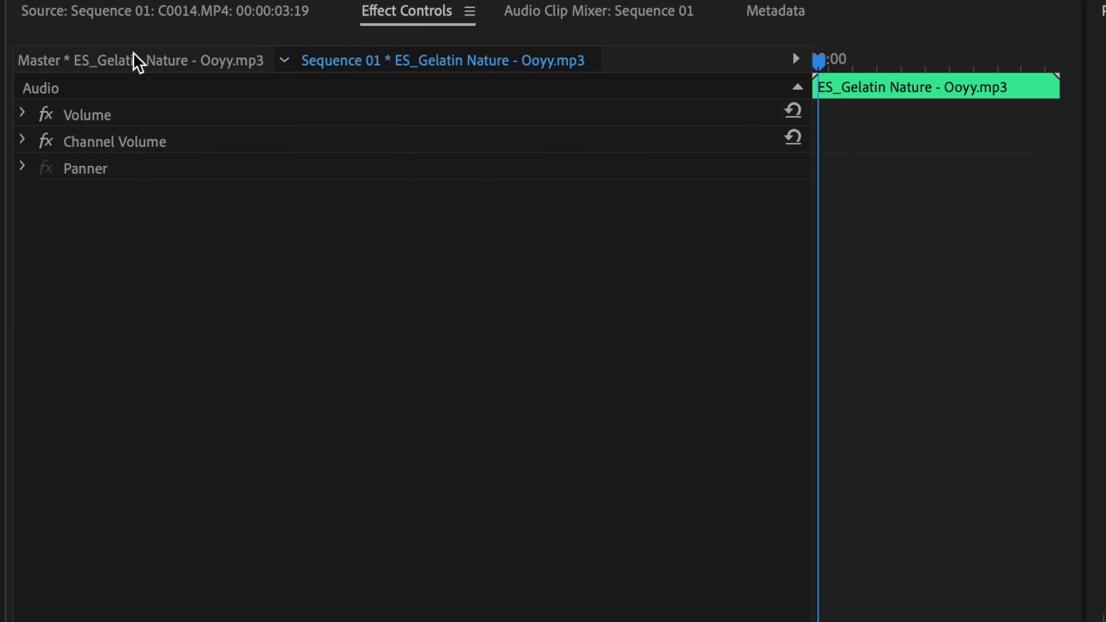
click(23, 114)
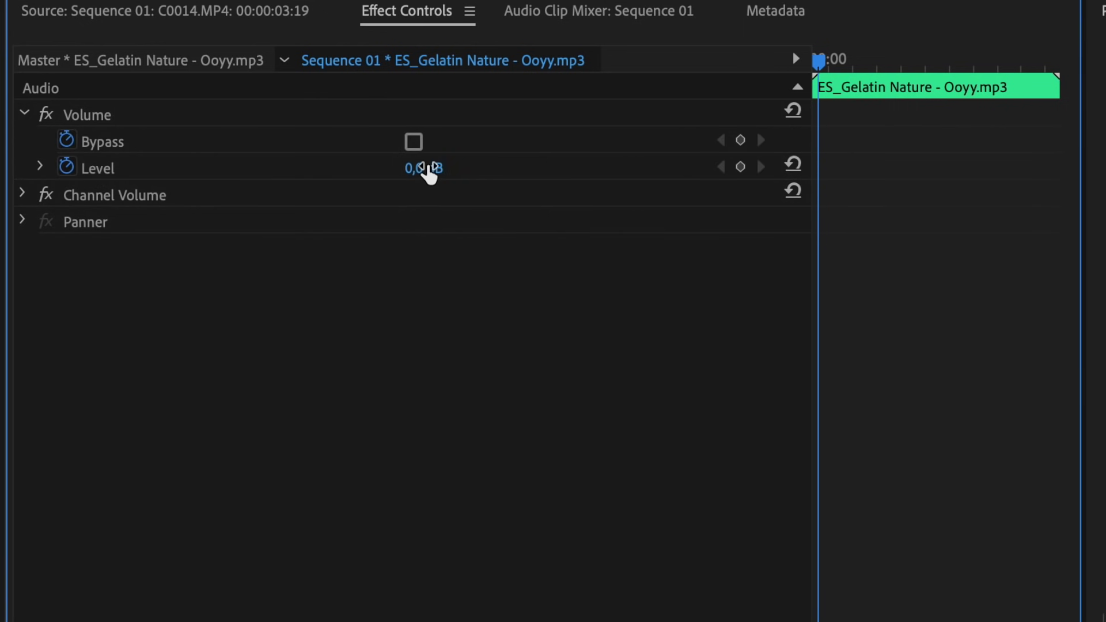
click(426, 168)
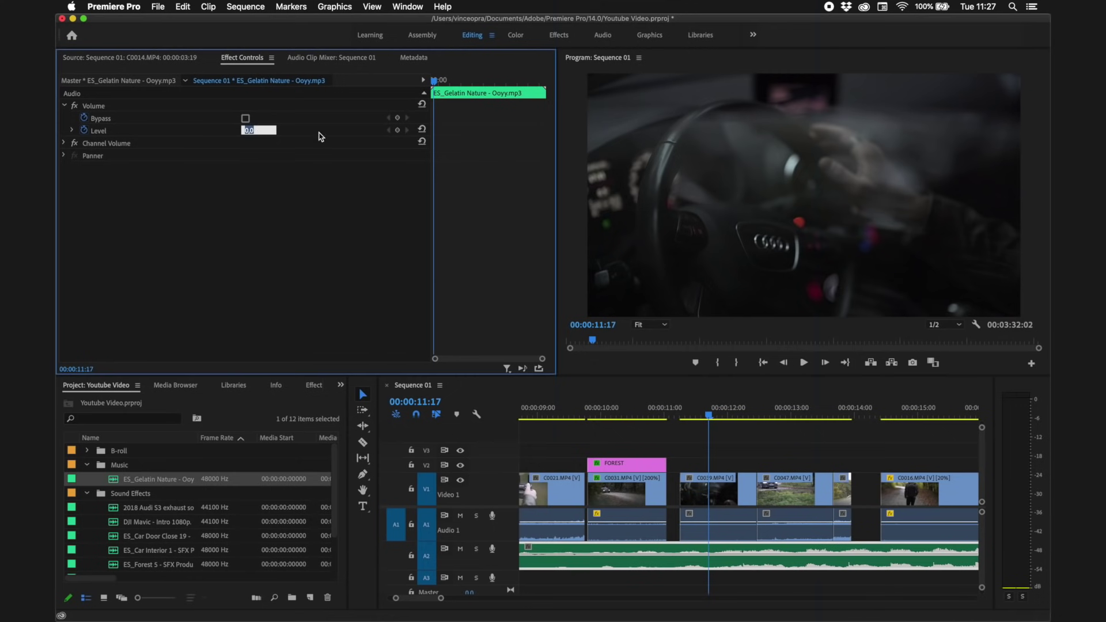
key(Return)
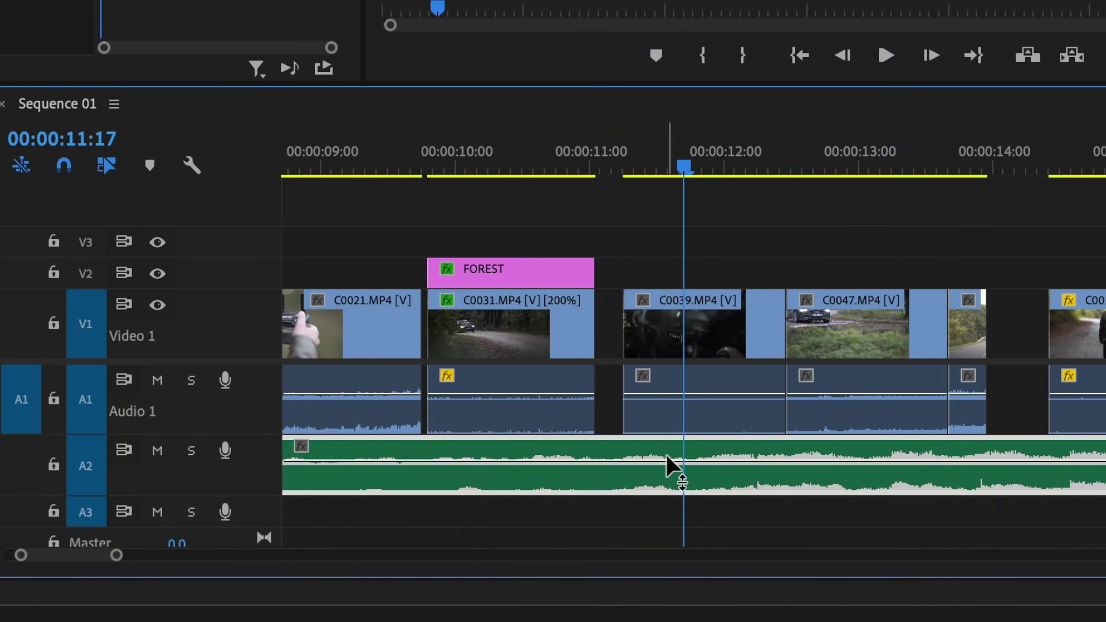
drag(665, 458, 665, 476)
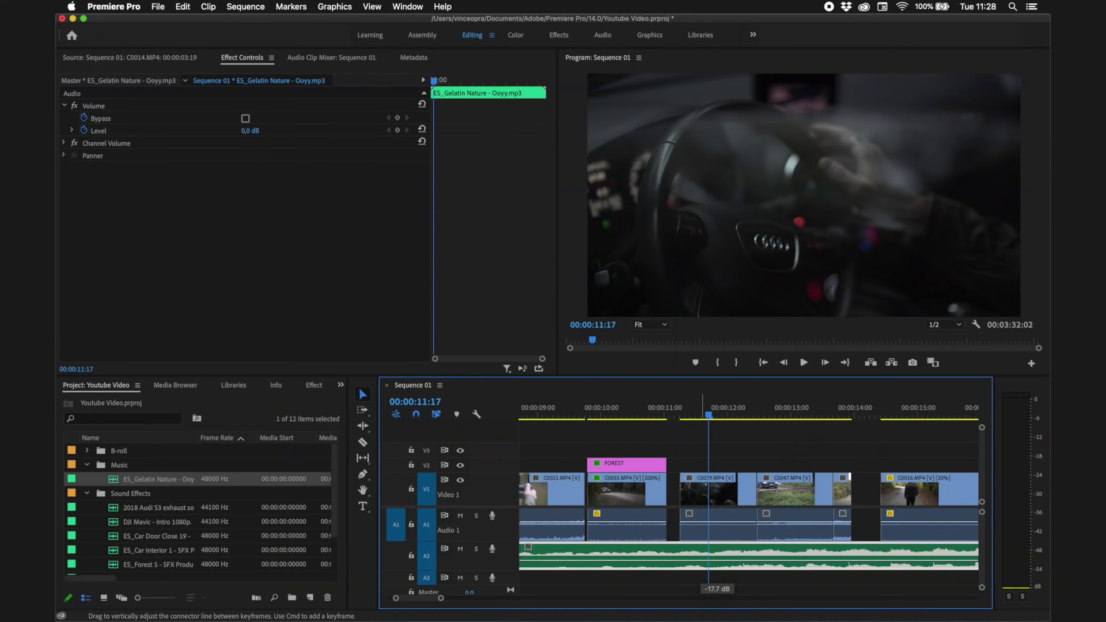
drag(716, 561, 717, 560)
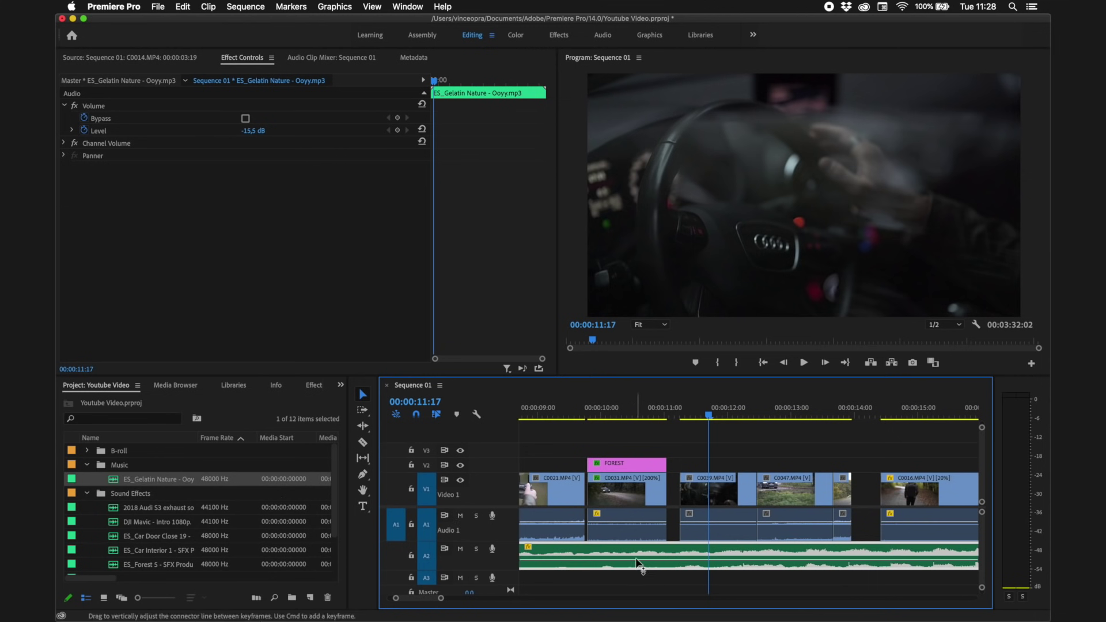
- Select the ES_Car Door Close 19 sound effect in the project's Sound Effects bin
click(177, 538)
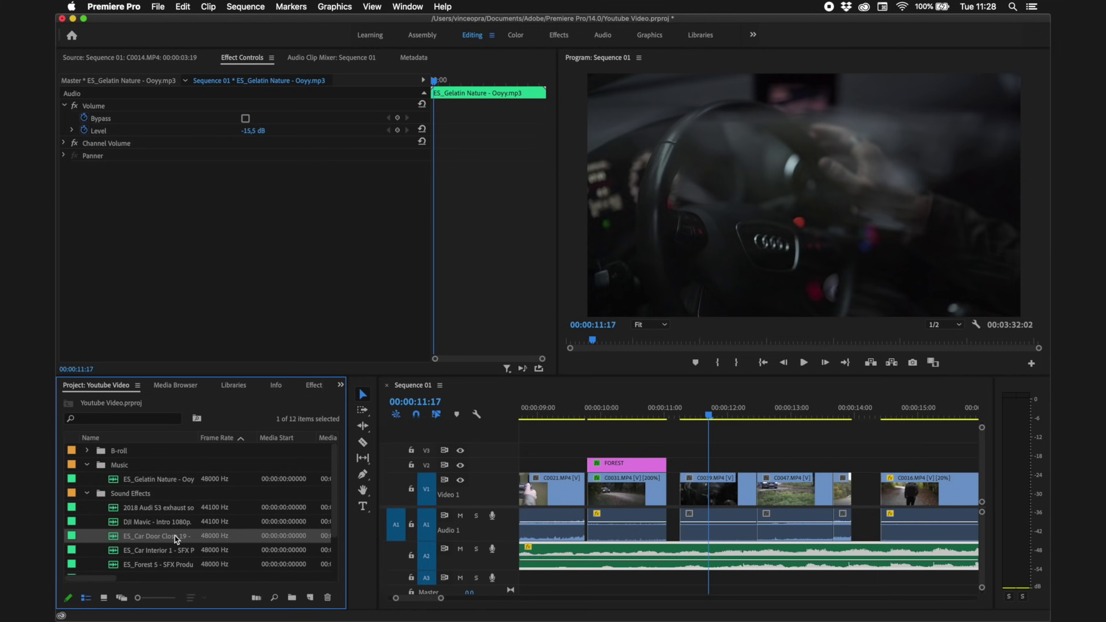